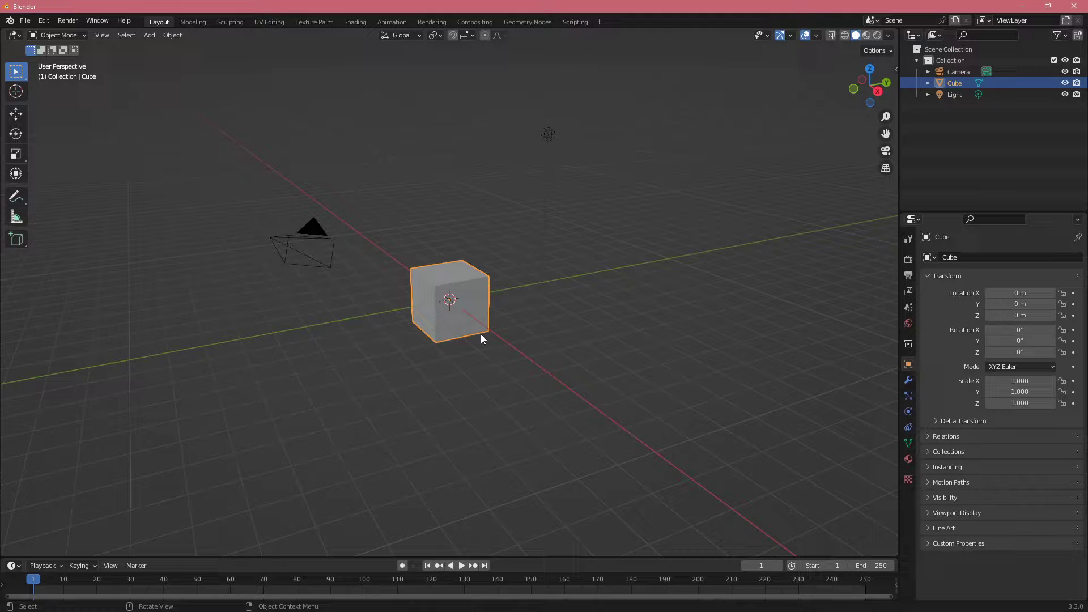
Switch to the Animation workspace and choose Dope Sheet as the editor type of its animation editor
middle_drag(480, 335, 355, 124)
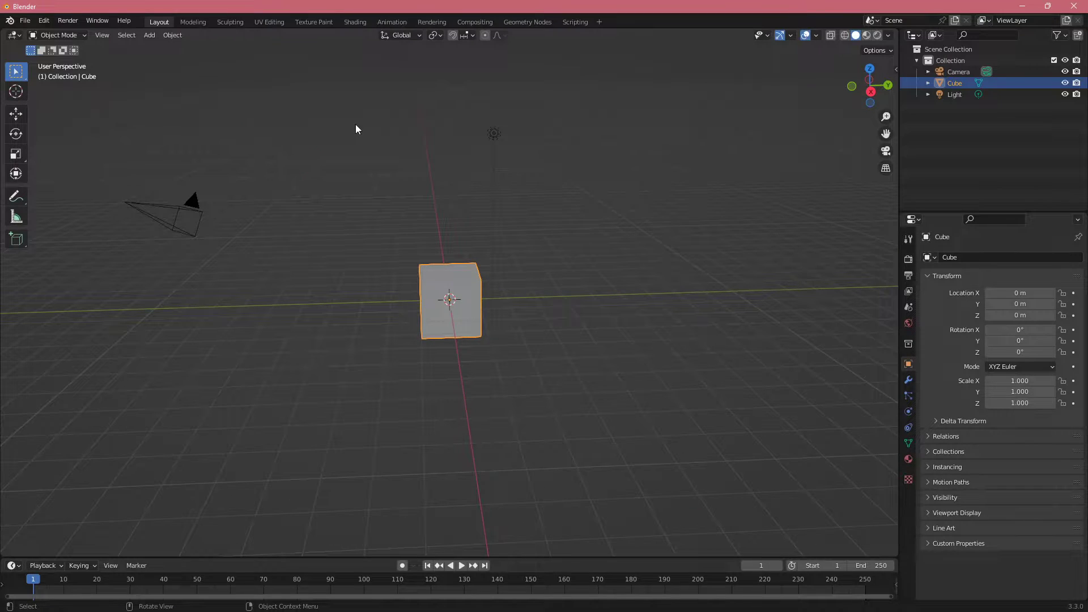
click(388, 23)
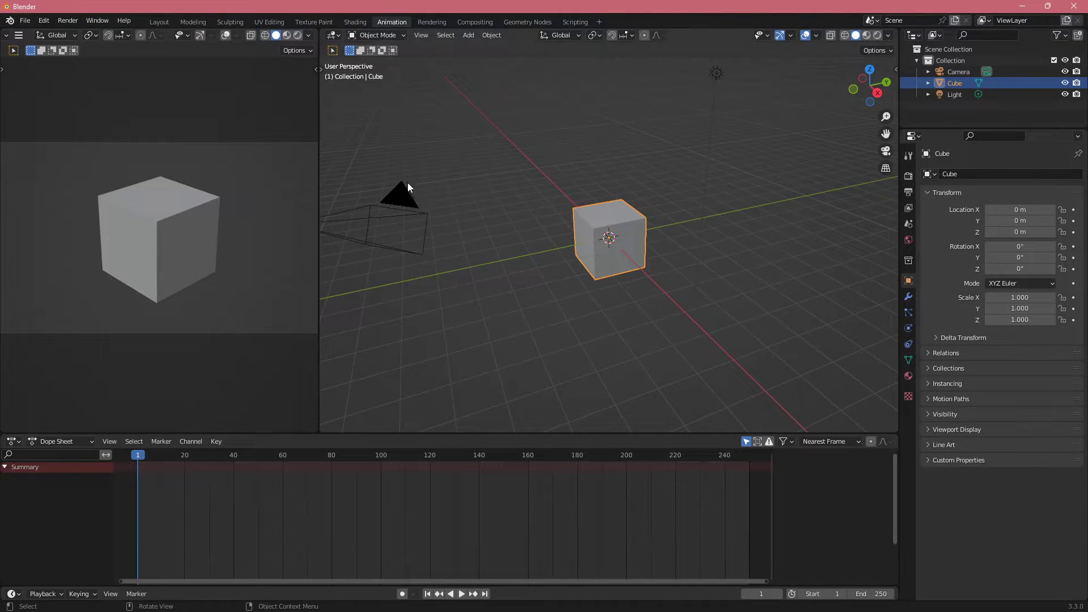
mouse_move(601, 283)
middle_down()
mouse_move(576, 273)
mouse_move(615, 275)
middle_up()
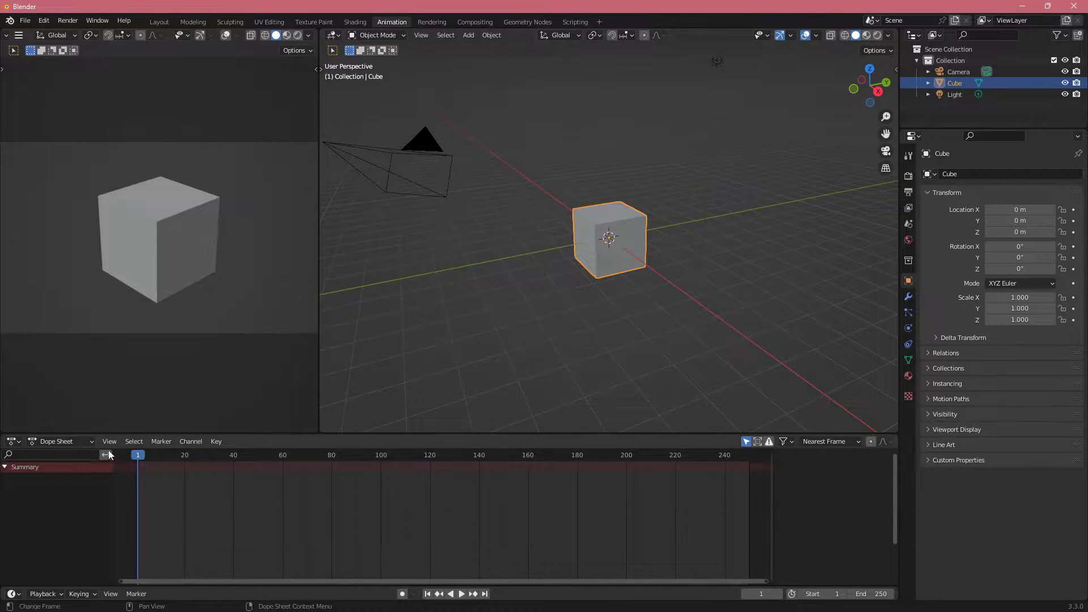
click(21, 444)
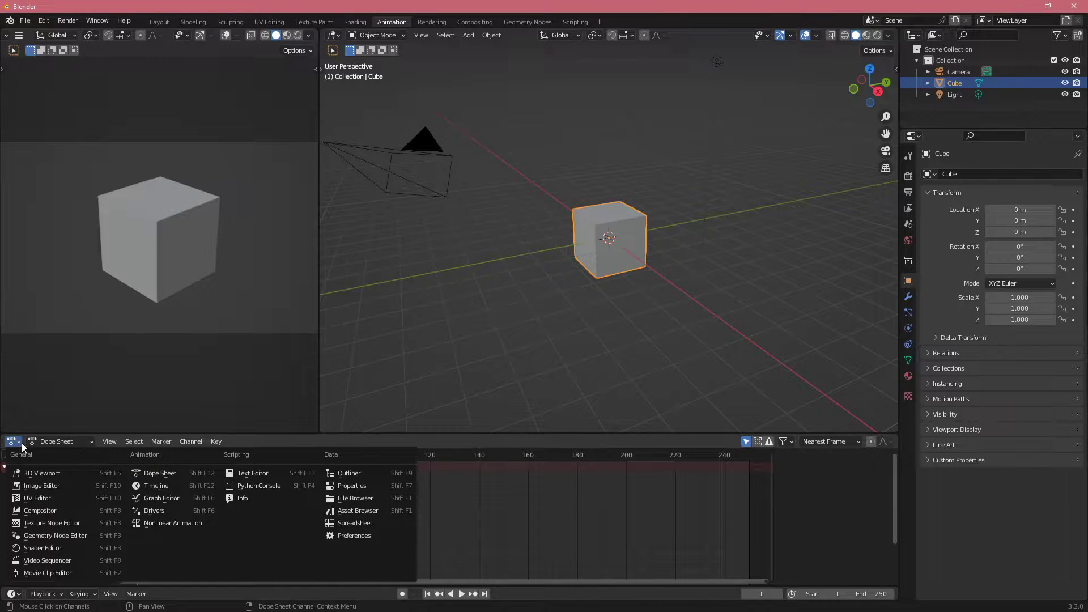
click(21, 444)
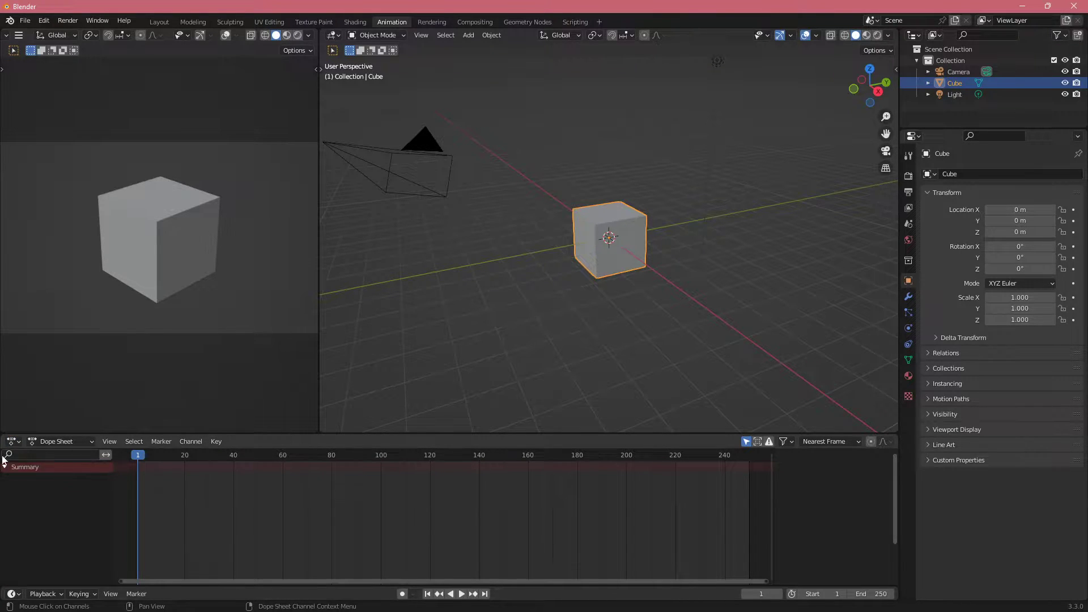
click(21, 443)
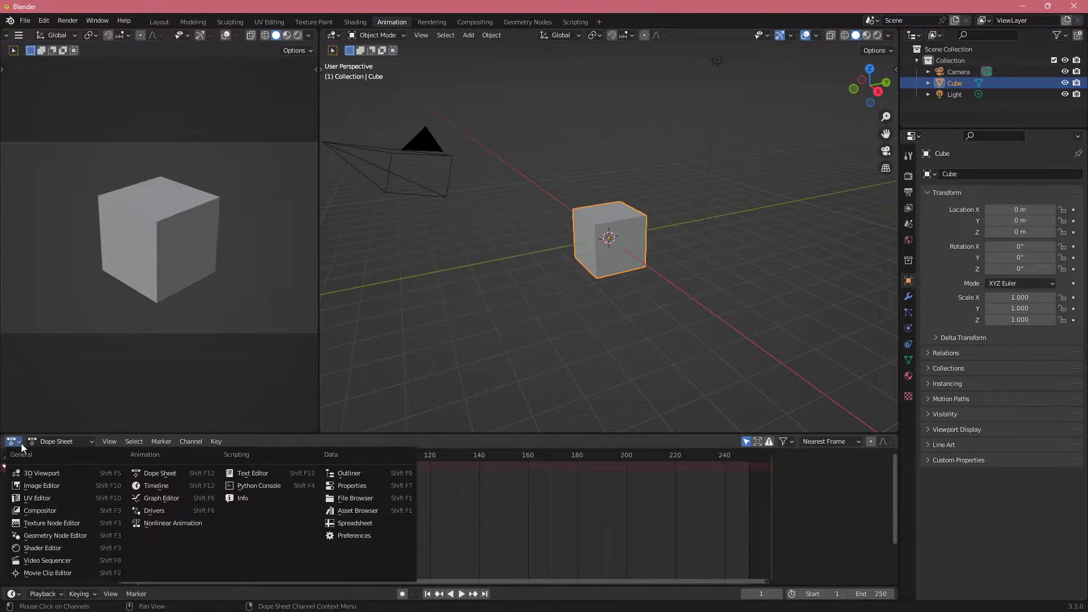
click(169, 473)
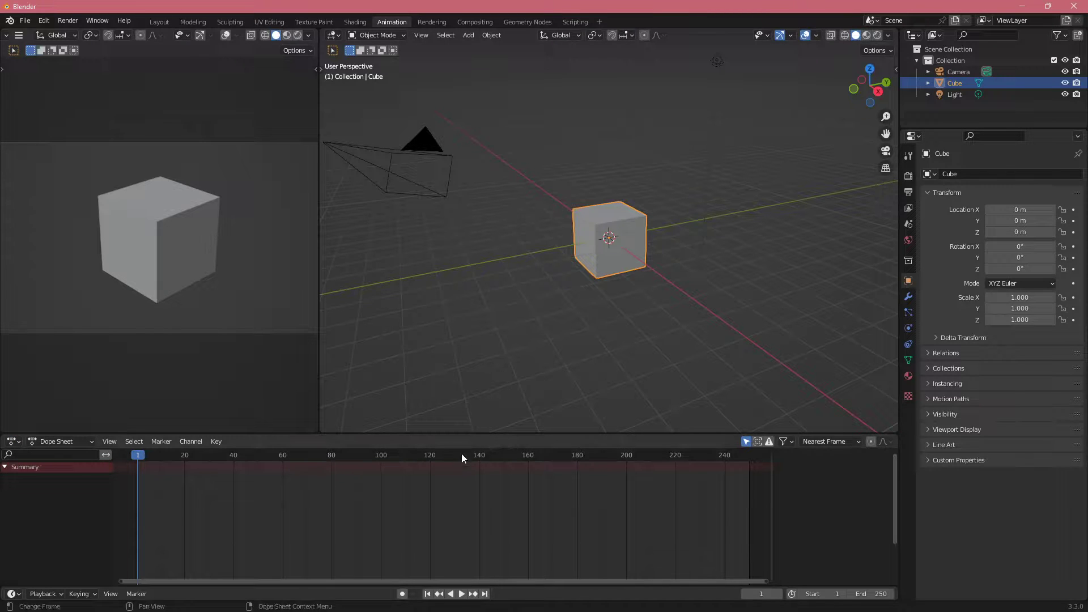
Insert a Location keyframe for the cube at frame 1
middle_drag(632, 316, 572, 300)
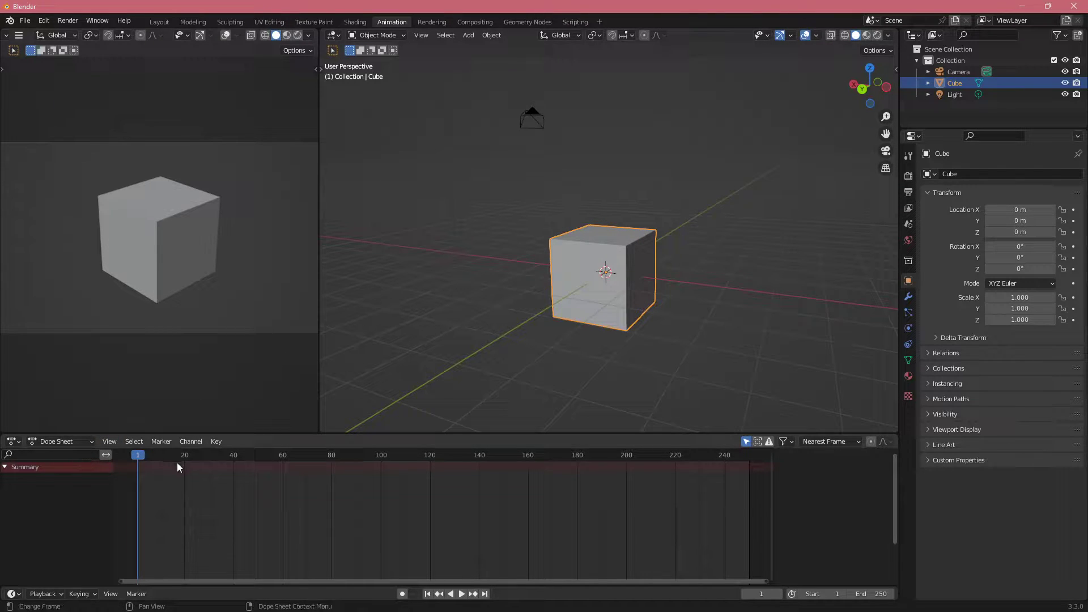
middle_drag(658, 340, 613, 308)
key(i)
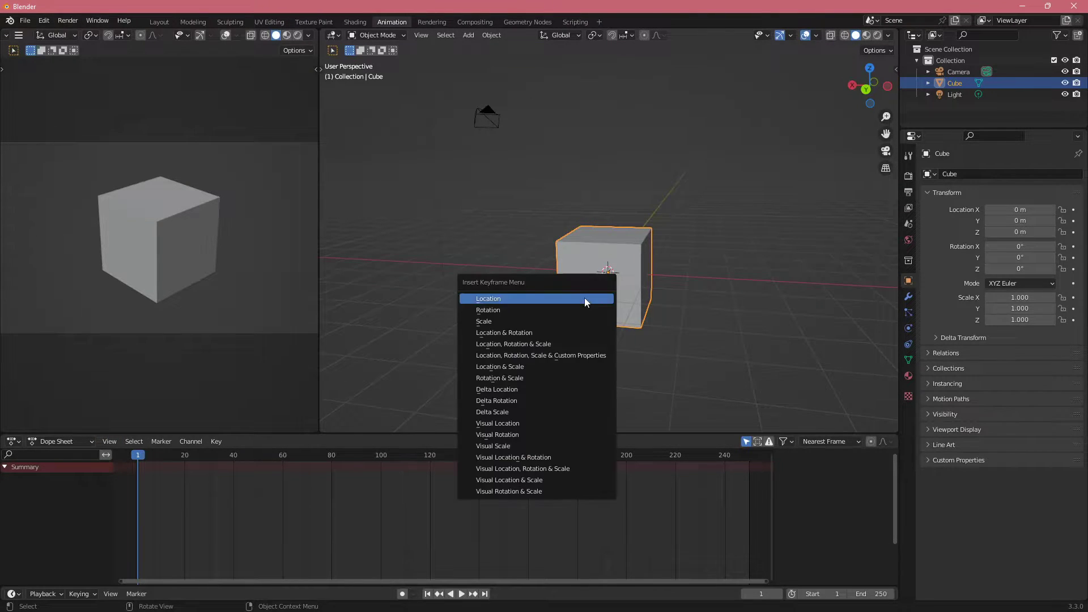
click(584, 298)
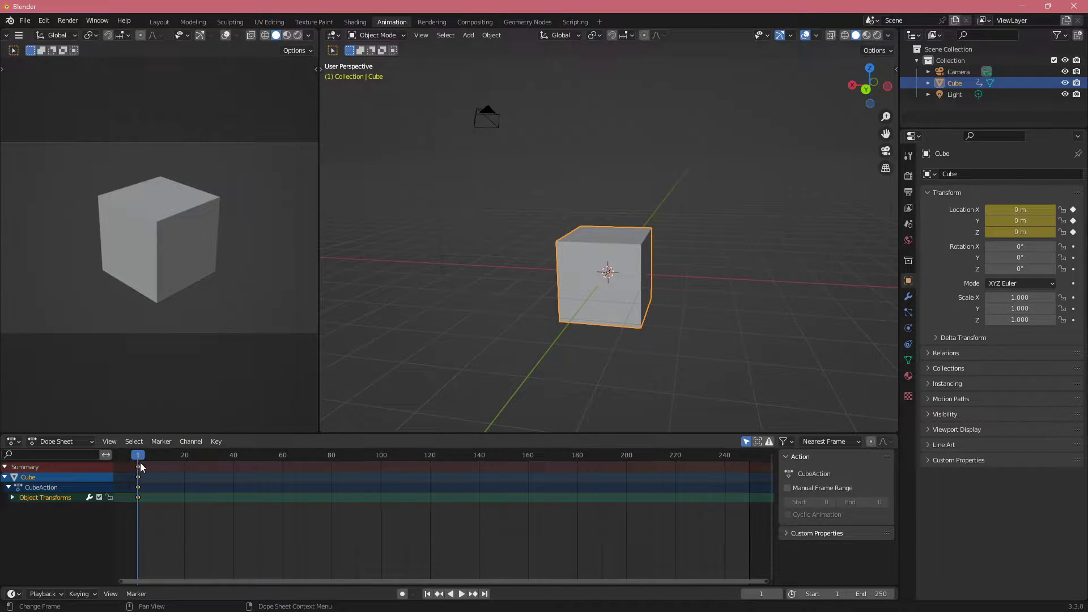
Examine the cube's keyed location channels under Object Transforms and briefly play the animation, returning to frame 1
click(12, 499)
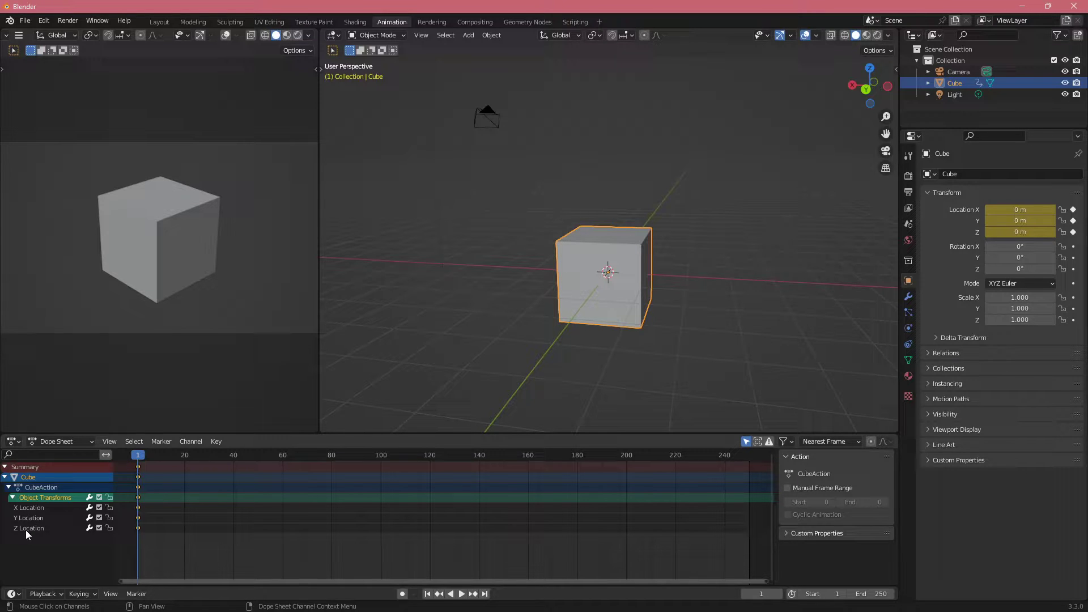
click(12, 497)
key(space)
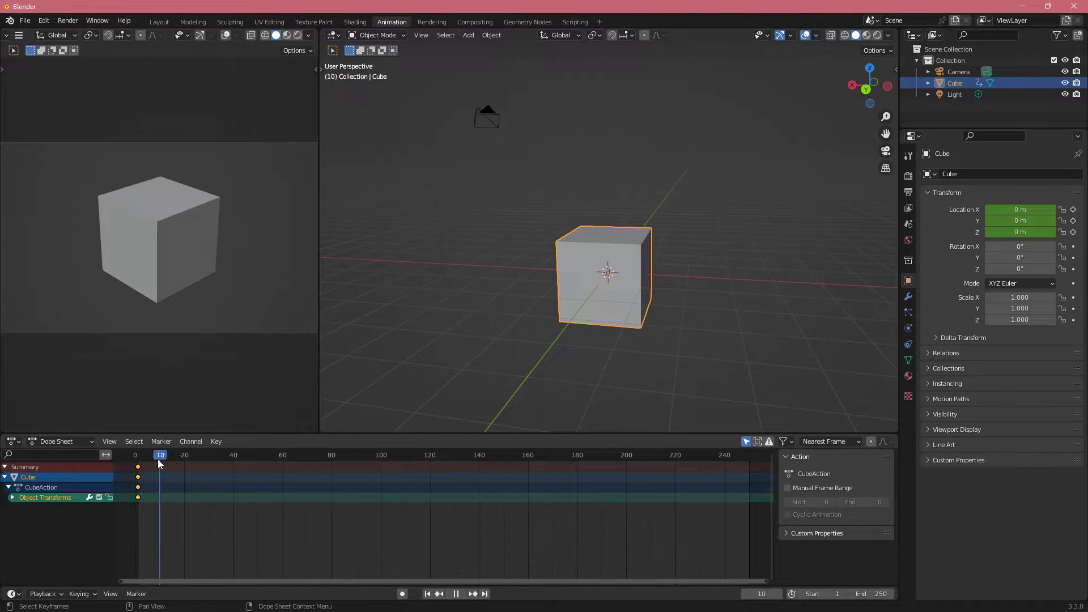
drag(146, 459, 135, 460)
key(space)
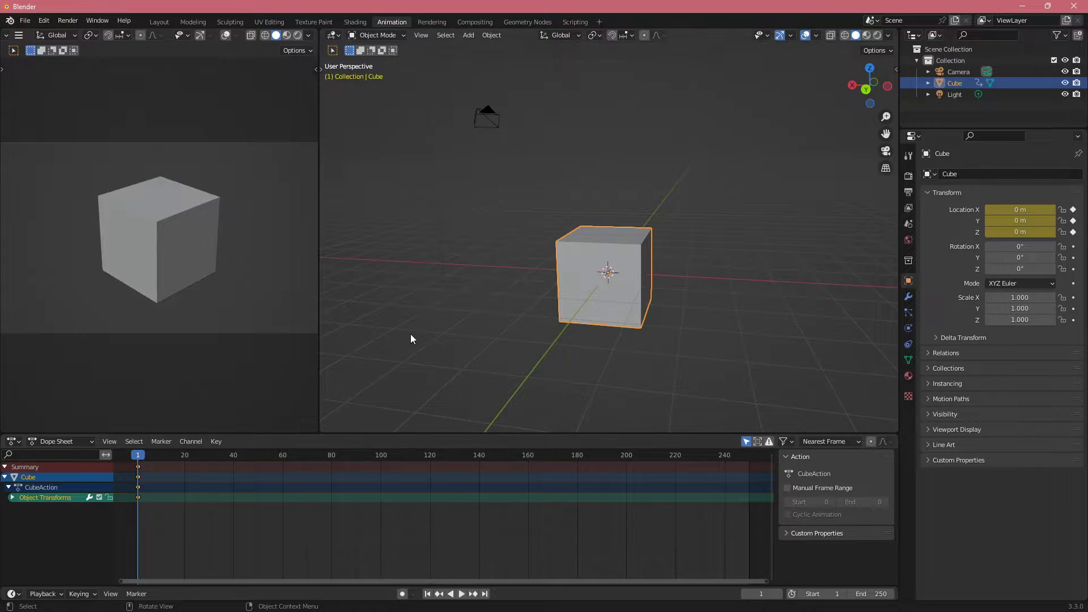
middle_drag(410, 334, 504, 294)
key(i)
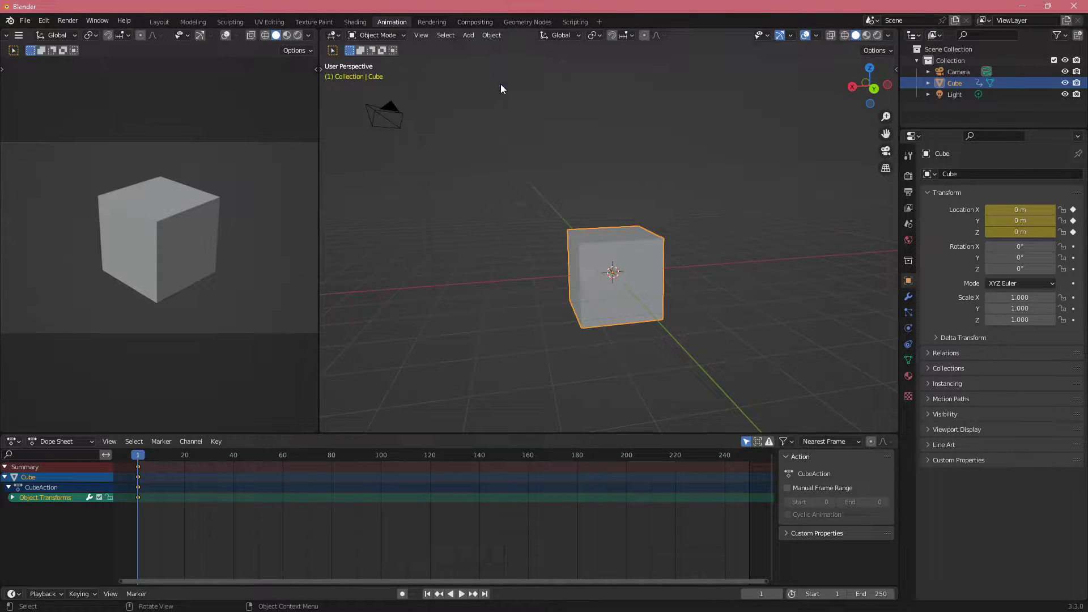
click(490, 38)
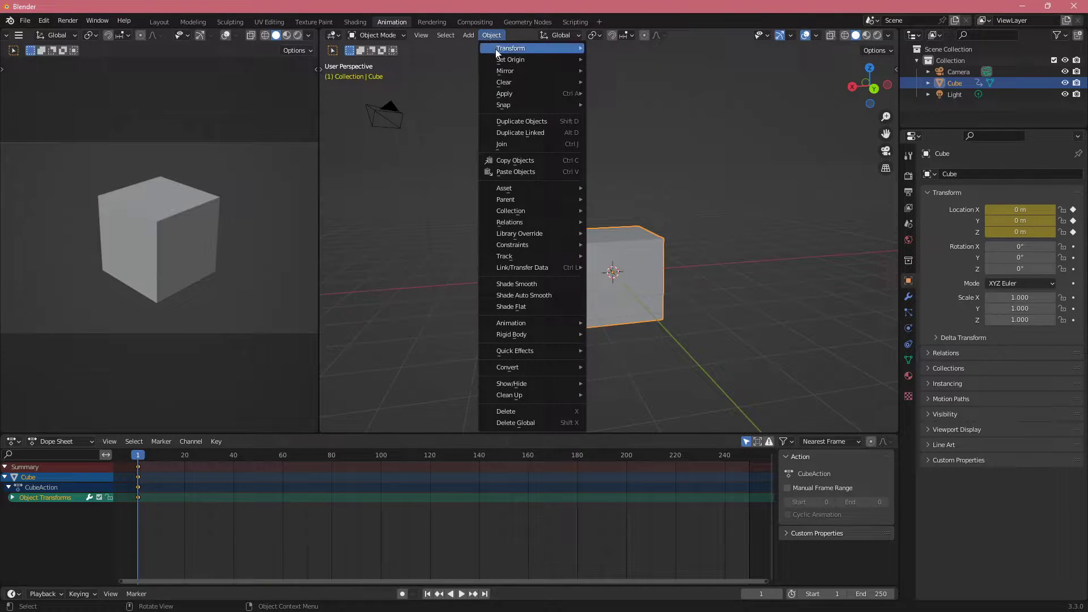
mouse_move(518, 93)
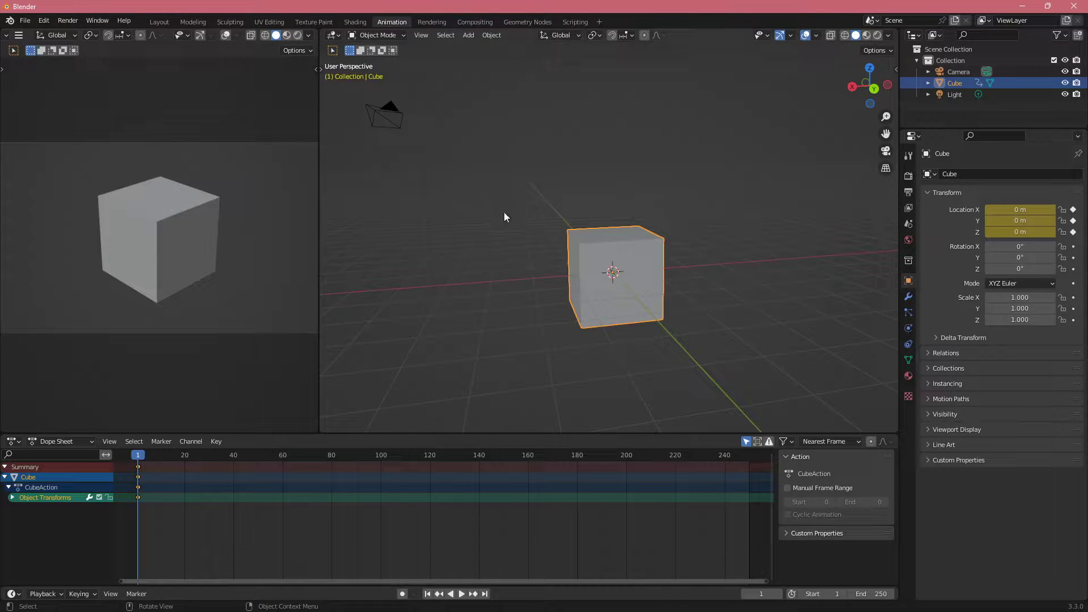
middle_drag(612, 304, 570, 334)
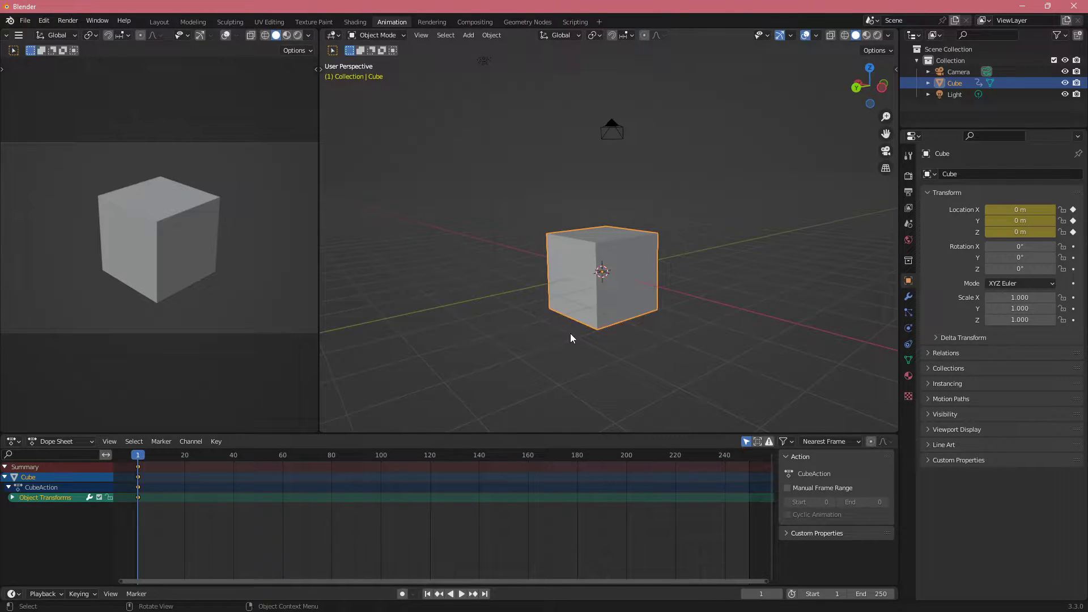
key(i)
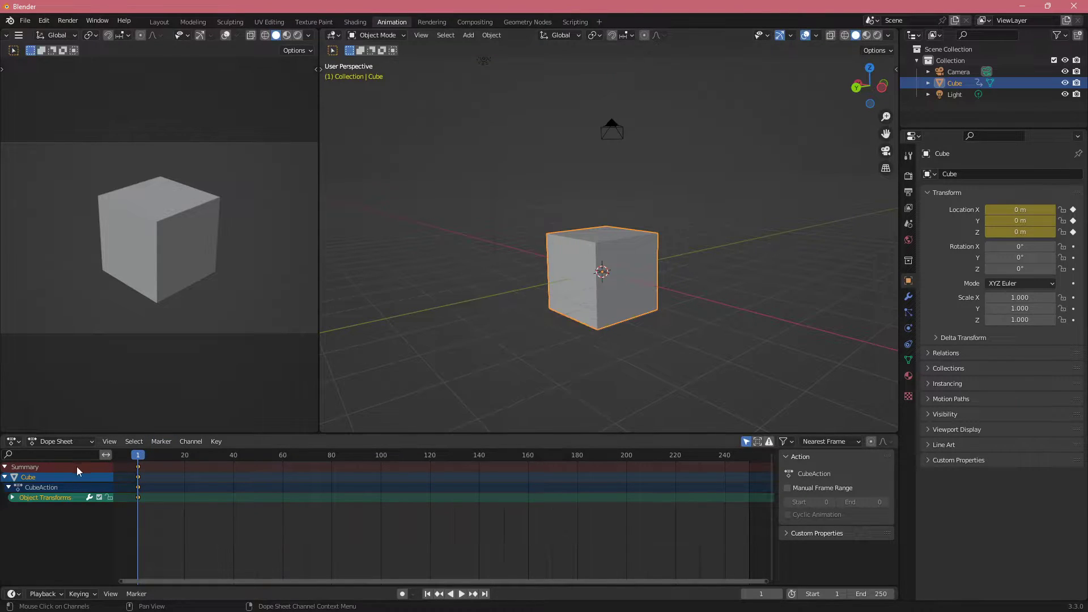
Insert a Rotation keyframe for the cube at frame 1
middle_drag(592, 296, 577, 291)
key(i)
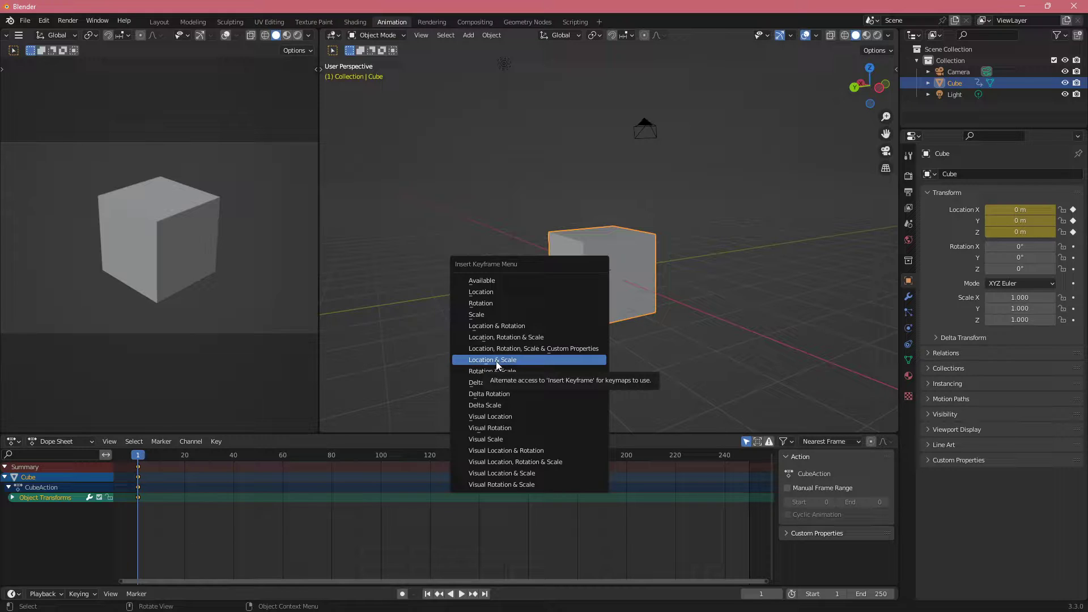
click(484, 304)
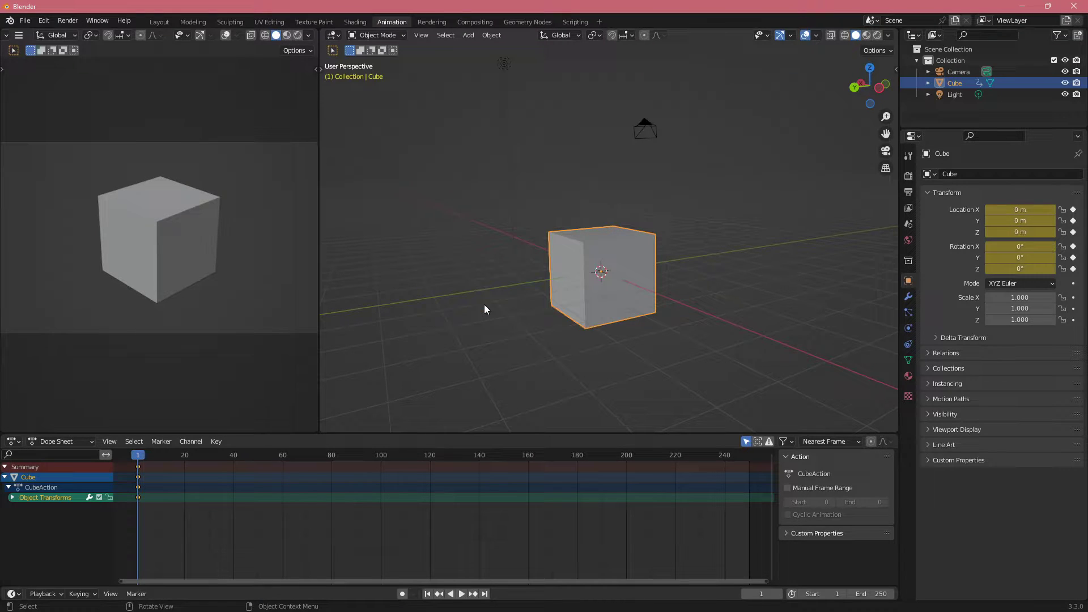
Delete the cube's X, Y and Z Location channels from the Dope Sheet
click(12, 498)
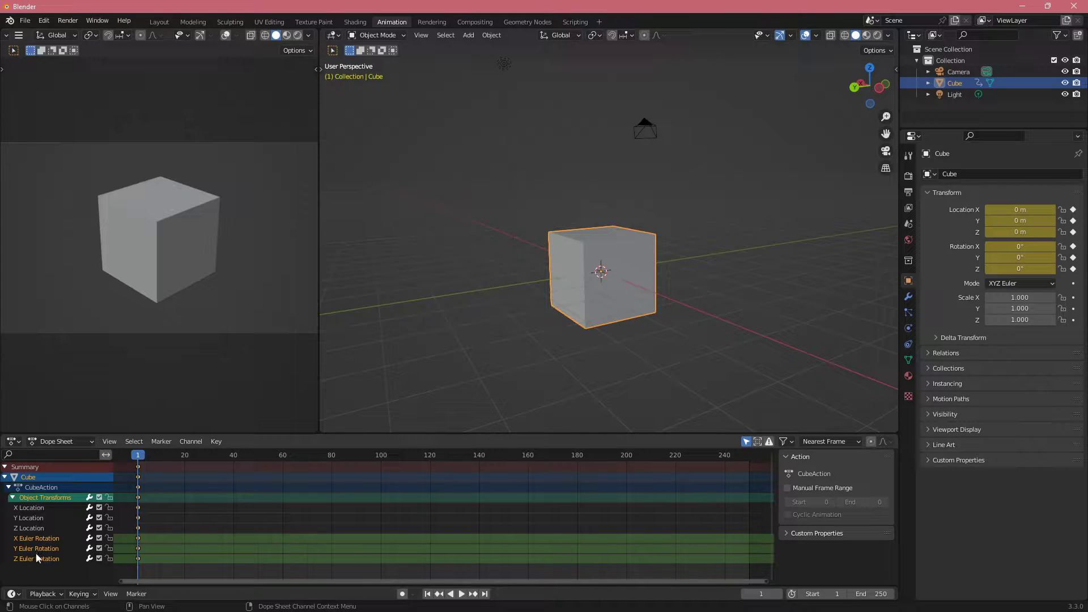
click(37, 529)
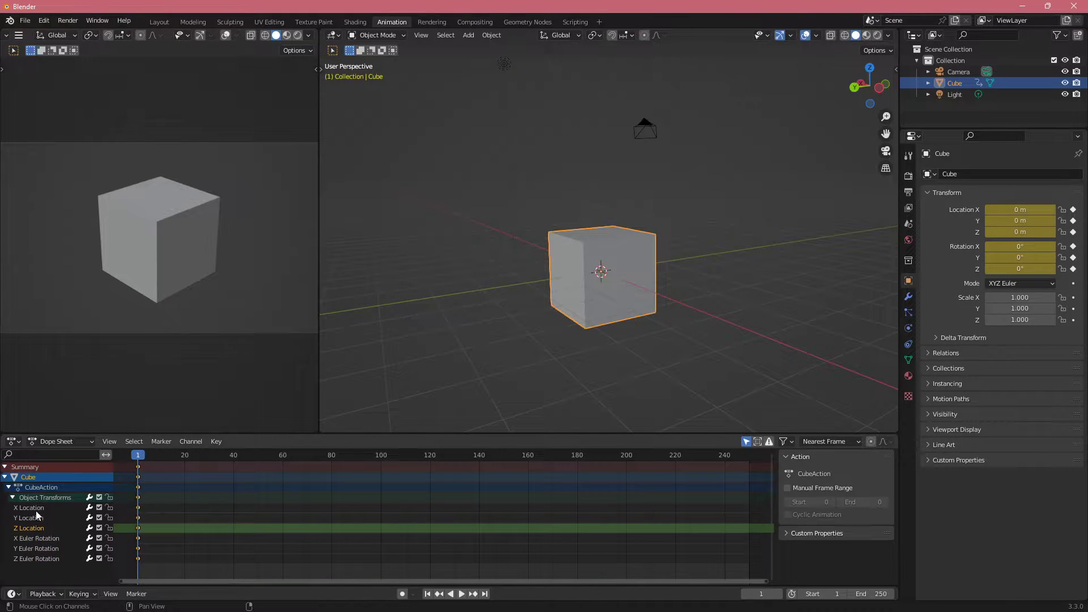
shift+click(36, 508)
shift+click(32, 520)
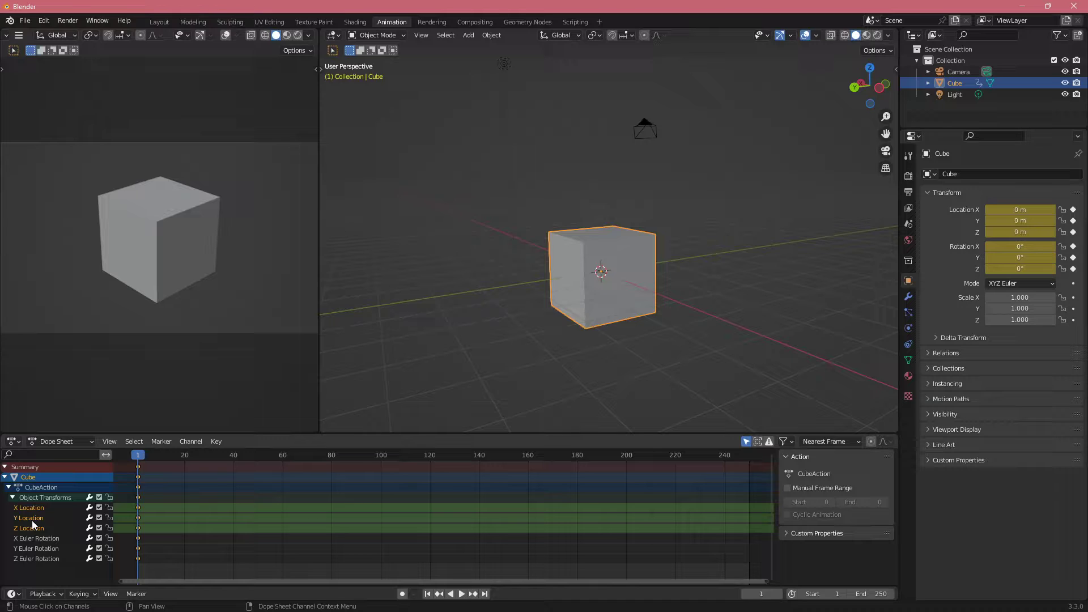
key(Delete)
Shift the cube's rotation keyframes one frame earlier, from frame 1 to frame 0
drag(150, 457, 221, 485)
middle_drag(544, 334, 479, 324)
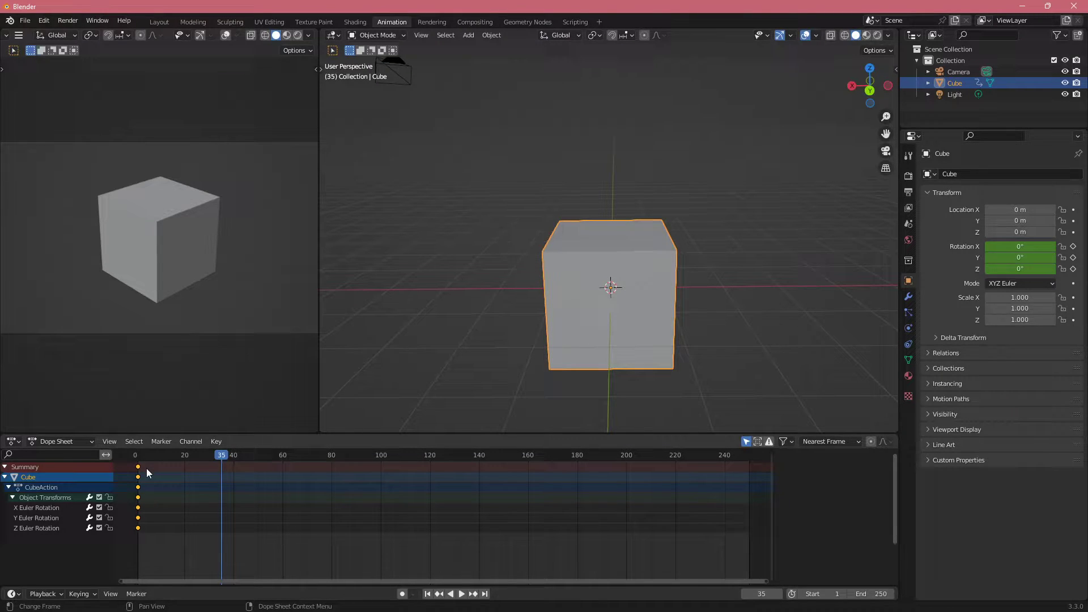
drag(154, 460, 138, 456)
scroll(137, 461, up, 1)
middle_drag(138, 462, 375, 493)
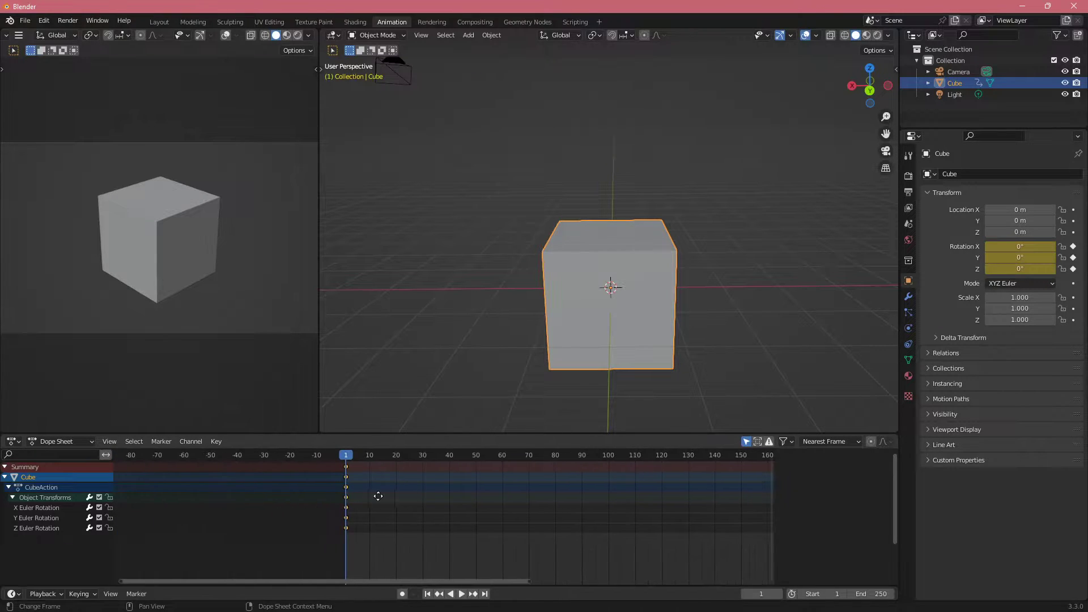
scroll(358, 477, up, 12)
middle_drag(219, 491, 270, 483)
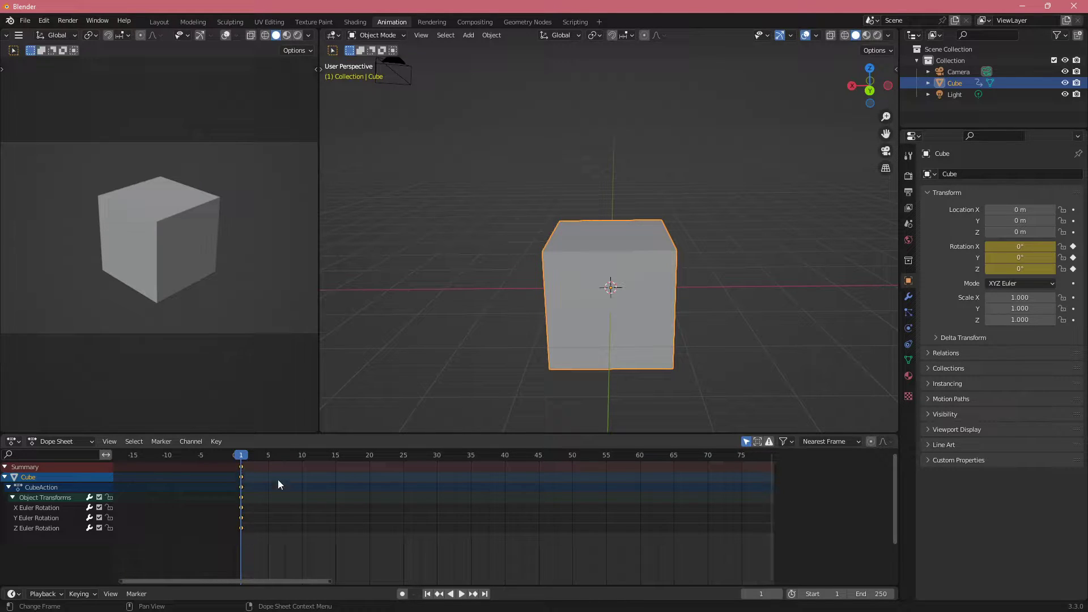
key(g)
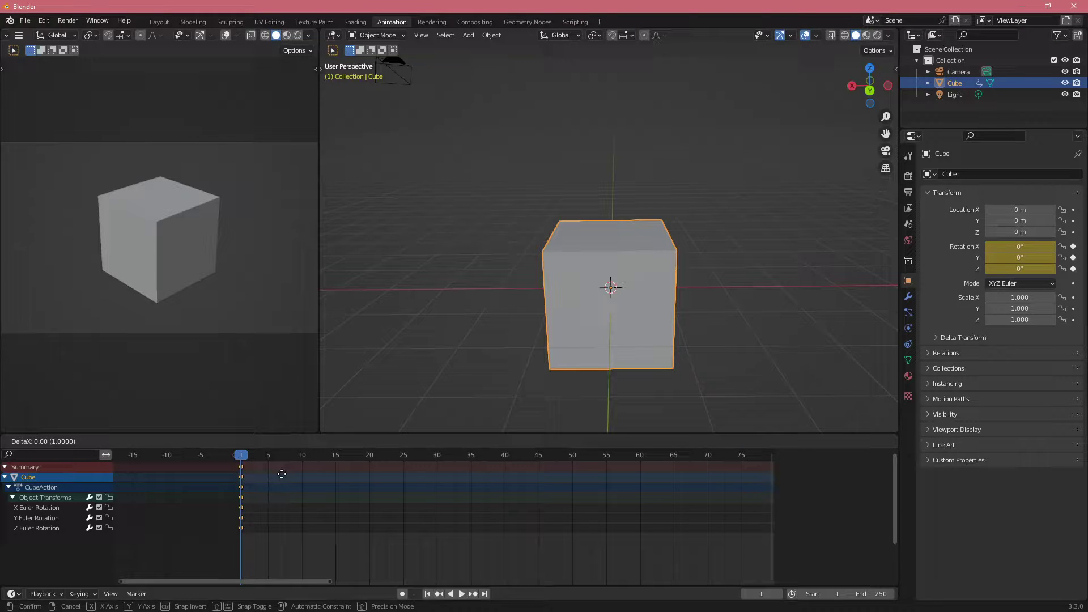
click(272, 474)
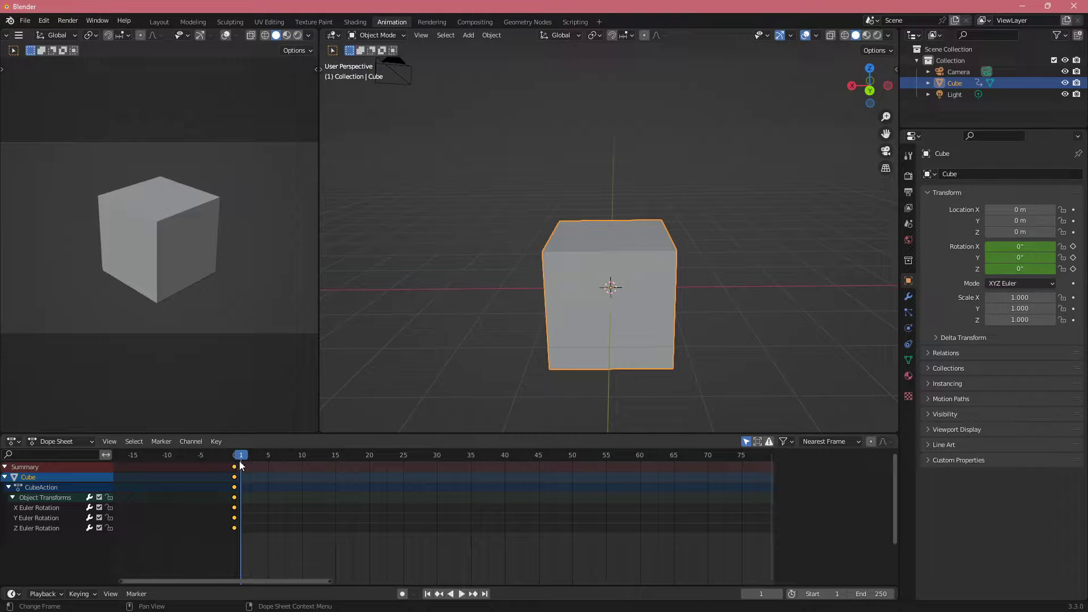
Move the playhead to frame 30 and turn on Auto Keying
middle_drag(610, 305, 504, 332)
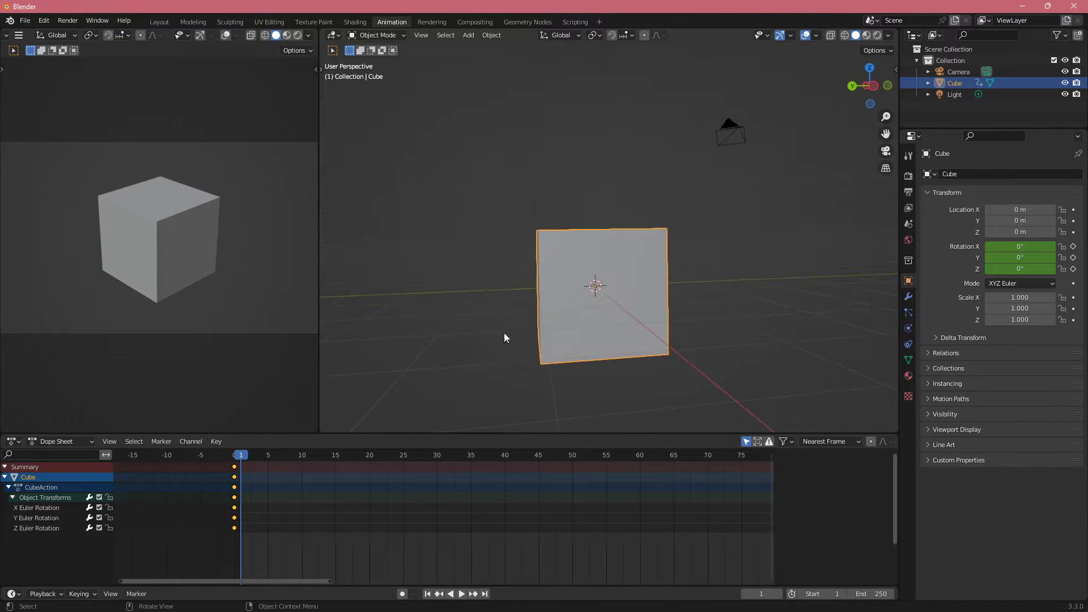
middle_drag(571, 325, 502, 338)
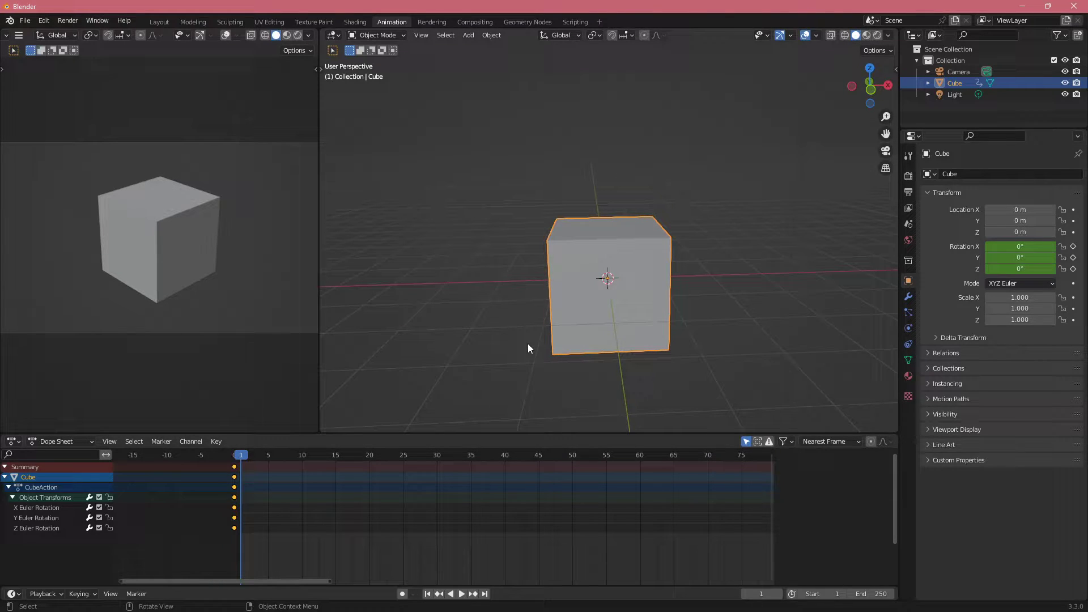
drag(303, 458, 437, 454)
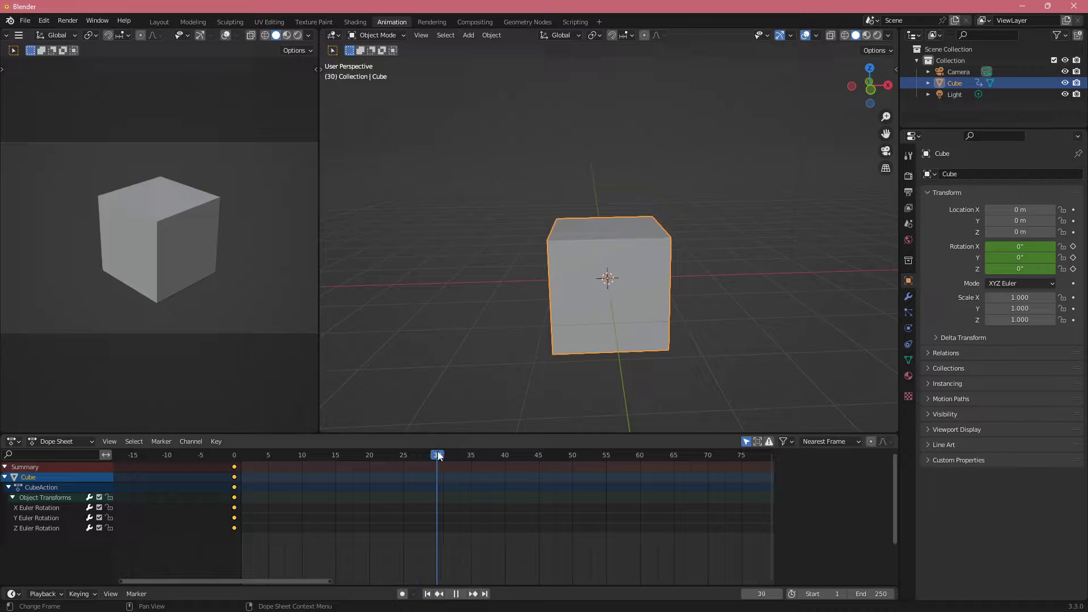
middle_drag(641, 296, 565, 374)
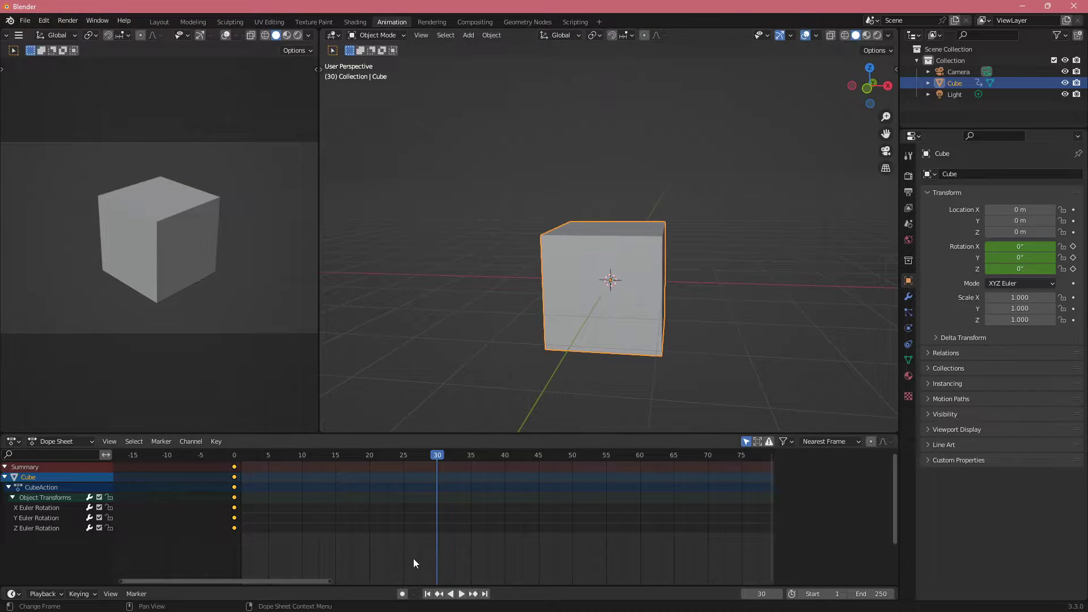
click(402, 593)
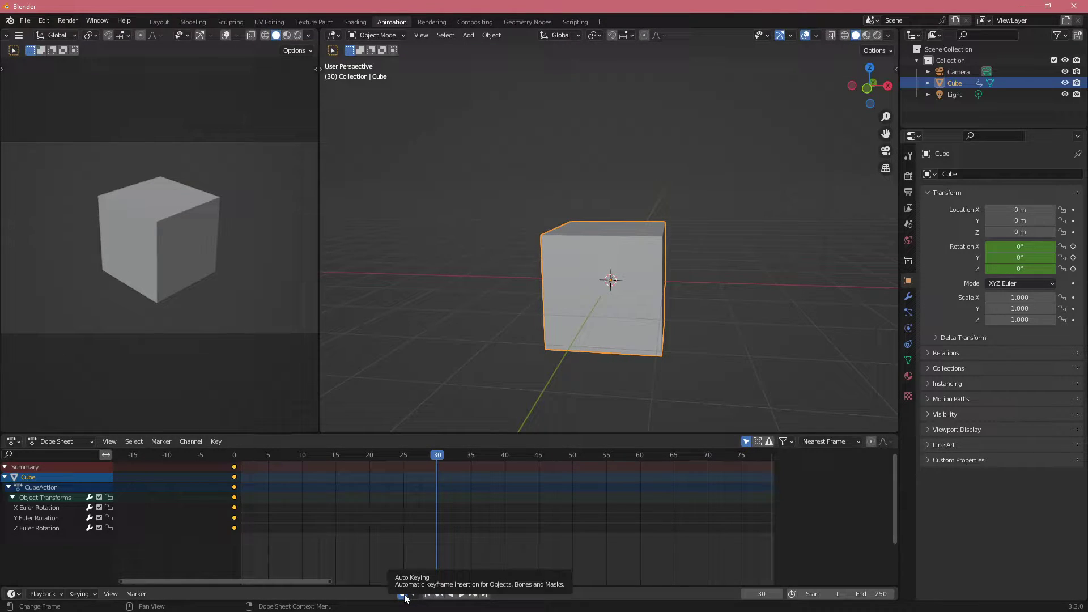
middle_drag(620, 301, 607, 296)
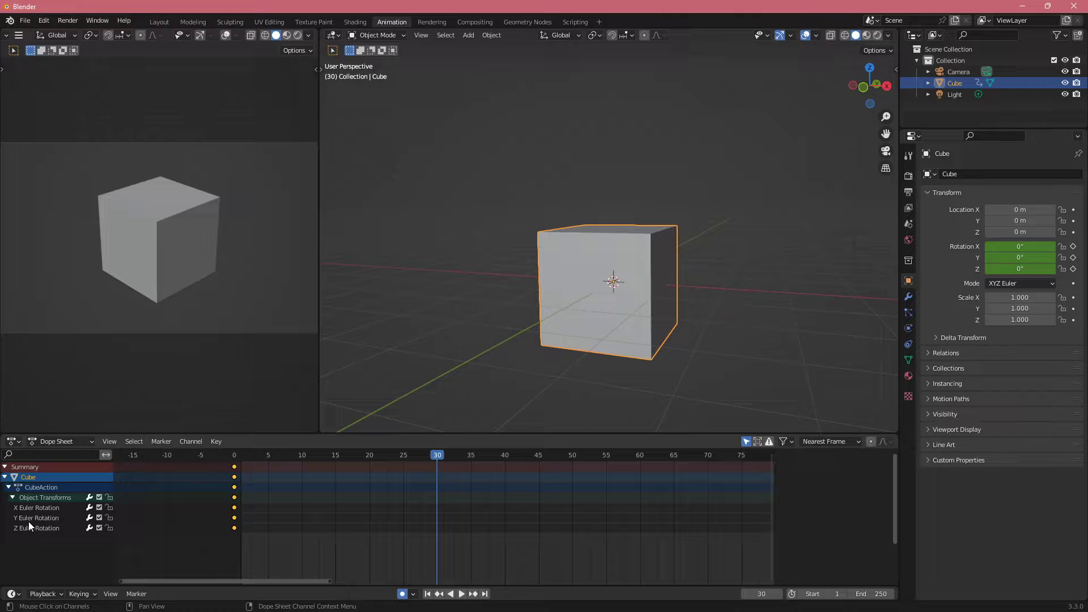
middle_drag(536, 318, 542, 348)
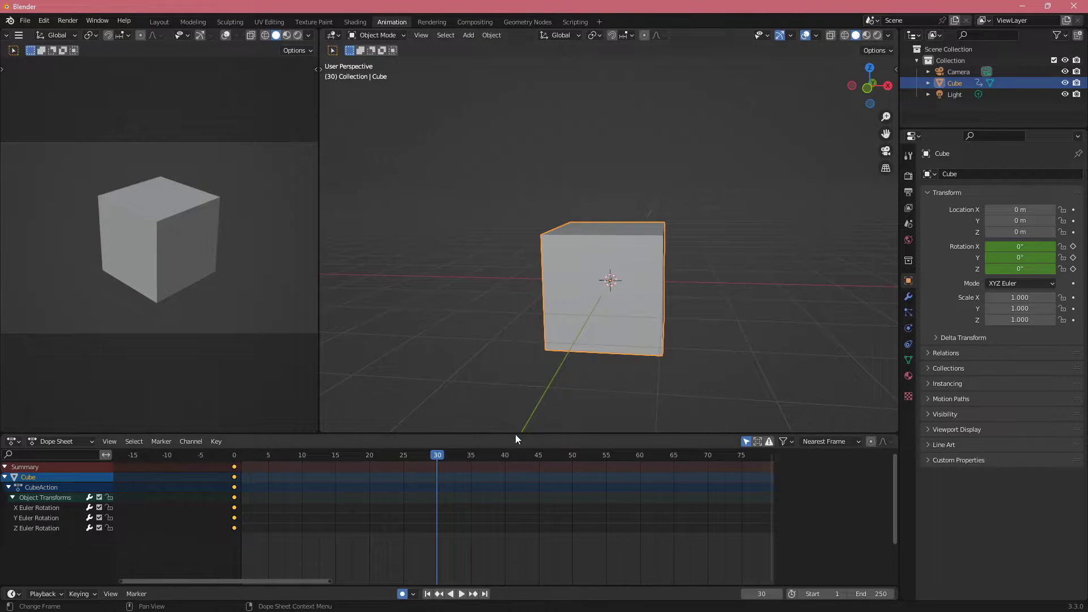
Rotate the cube 360° about the global Z axis at frame 30 so the turn is auto-keyed
middle_drag(517, 428, 662, 322)
key(r)
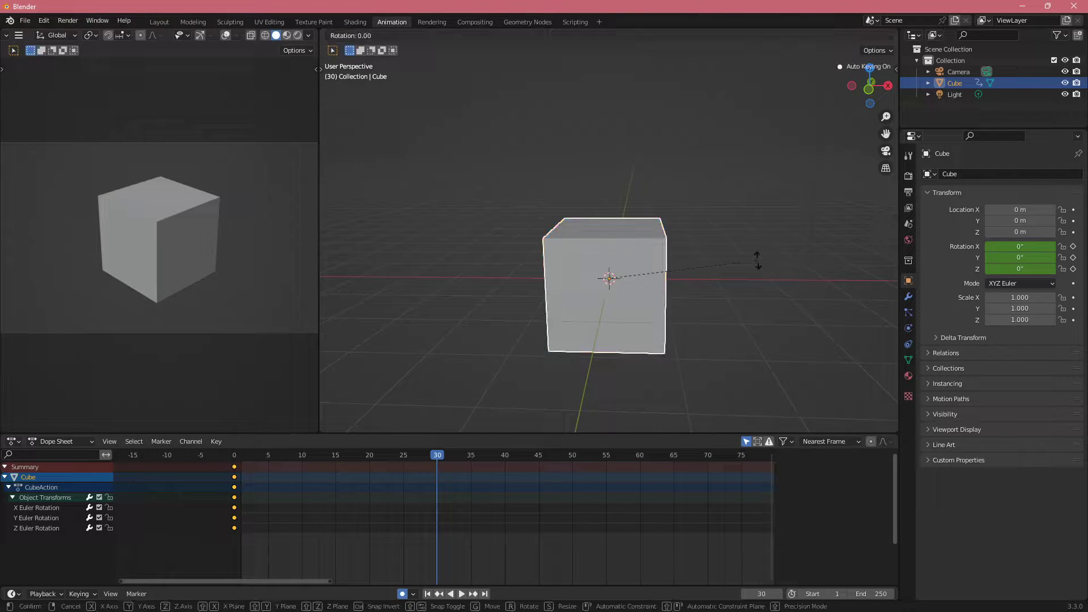
key(z)
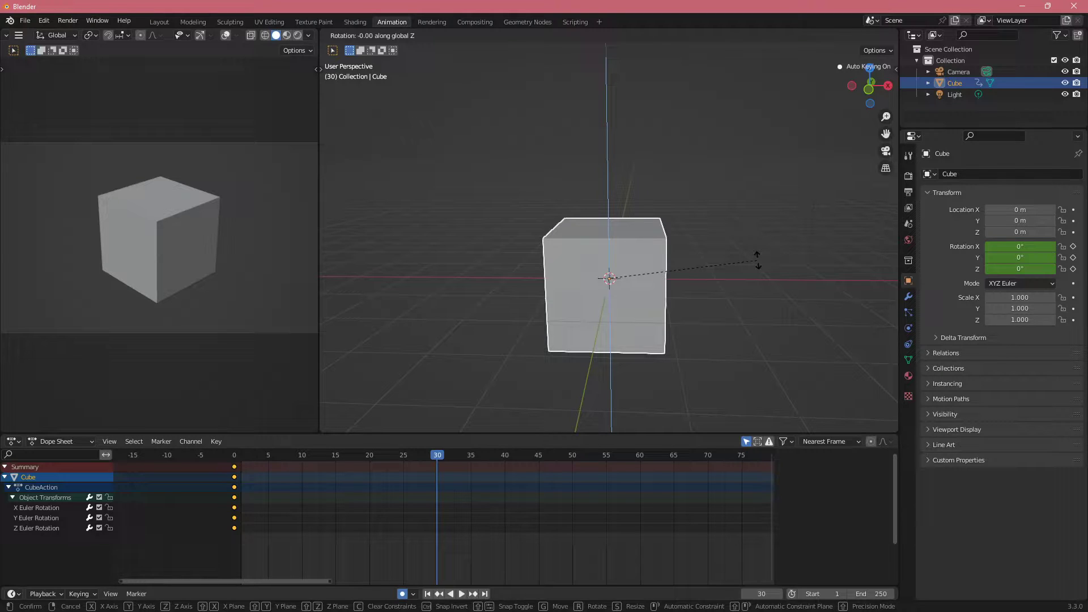
text(360)
key(Return)
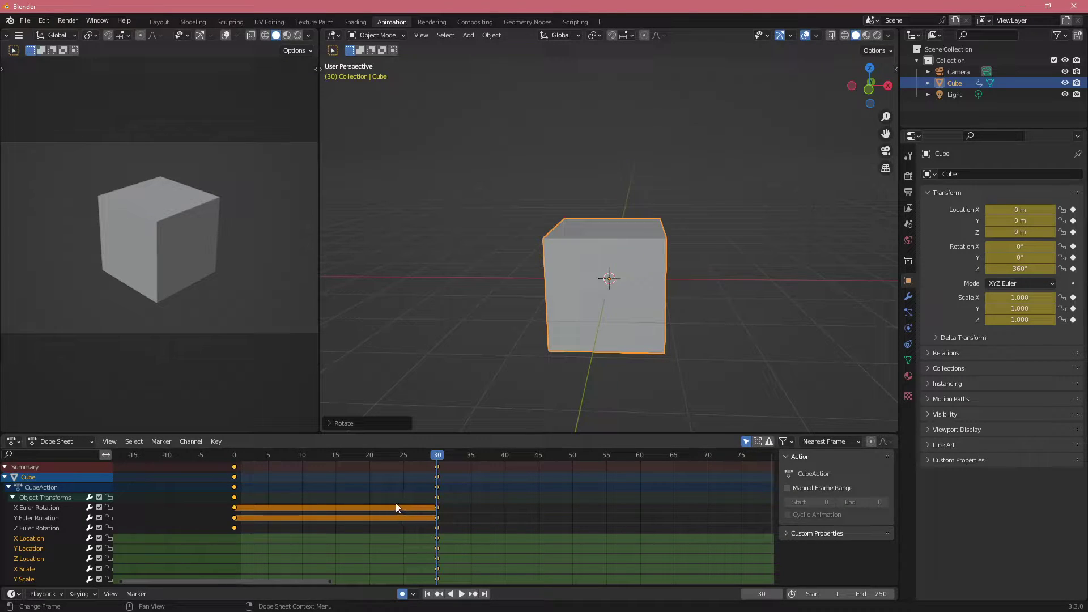
scroll(614, 283, down, 4)
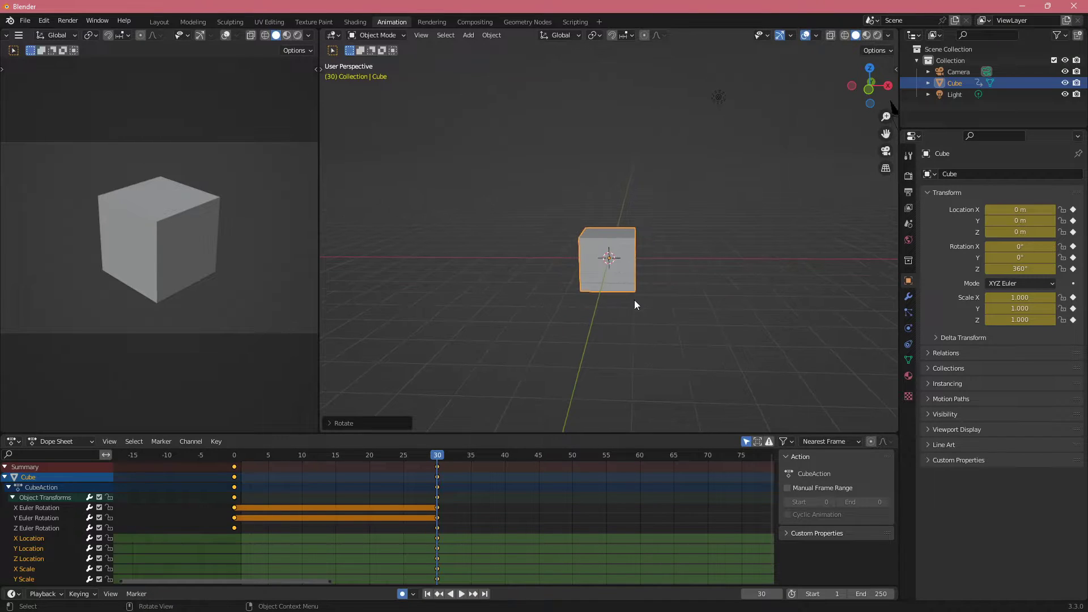
middle_drag(634, 301, 620, 299)
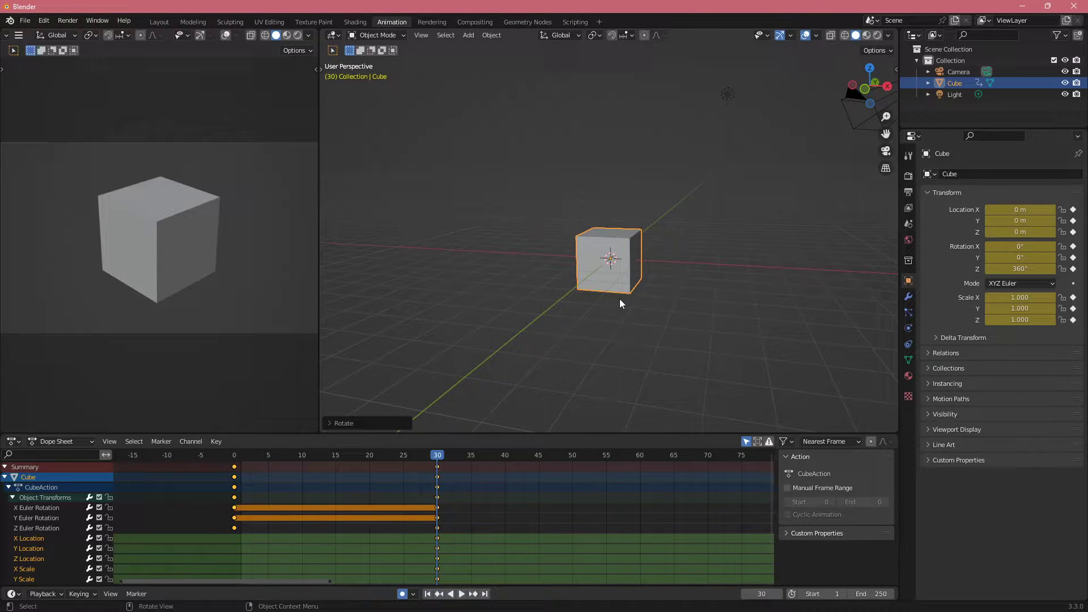
middle_drag(622, 301, 667, 301)
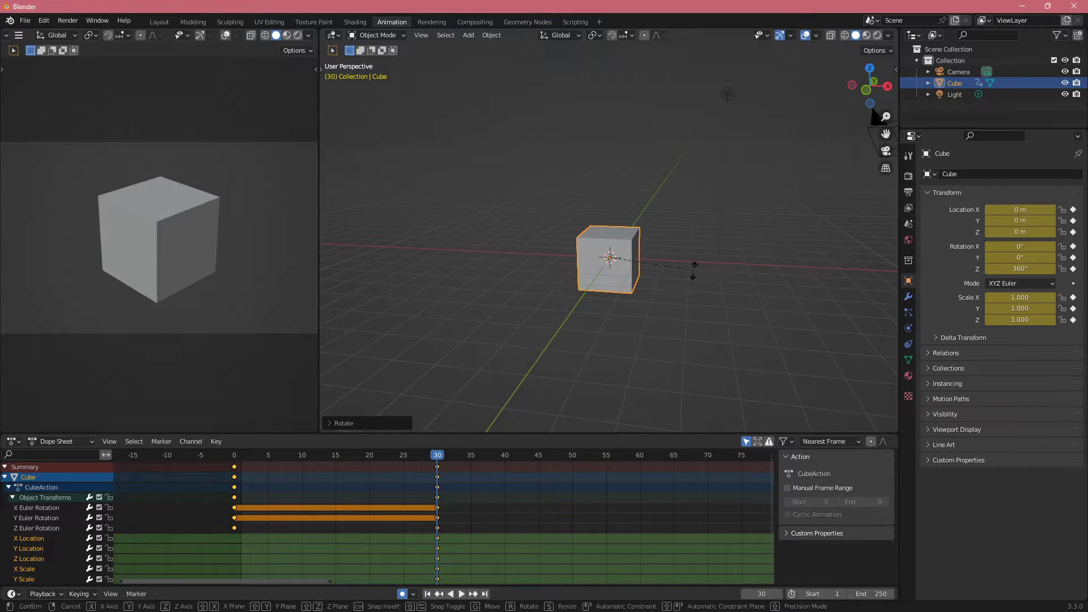
key(r)
key(Escape)
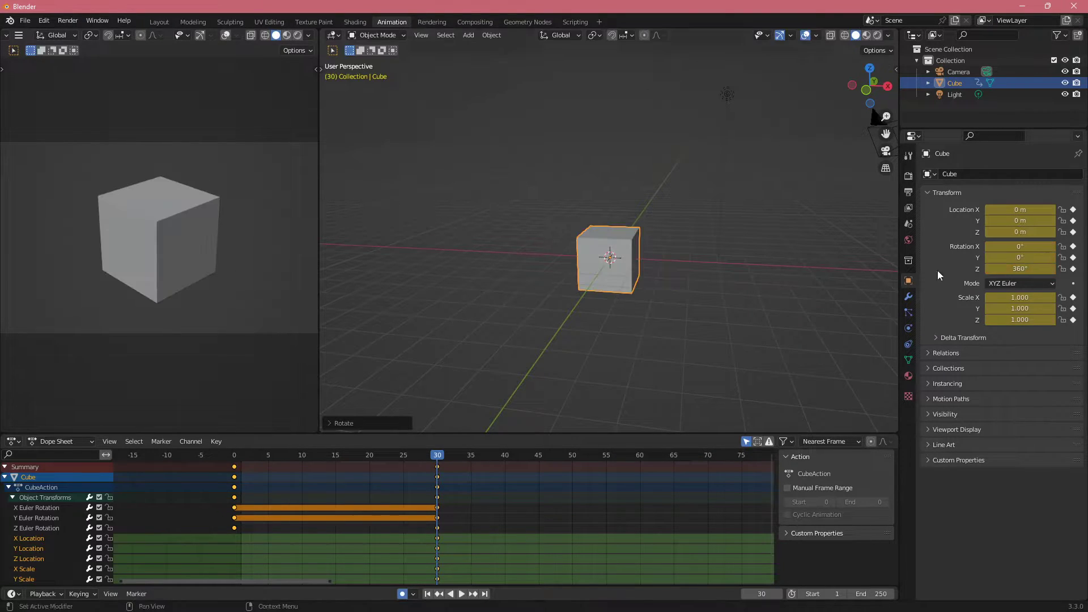
mouse_move(614, 330)
middle_down()
mouse_move(645, 305)
mouse_move(586, 293)
mouse_move(565, 313)
mouse_move(630, 323)
middle_up()
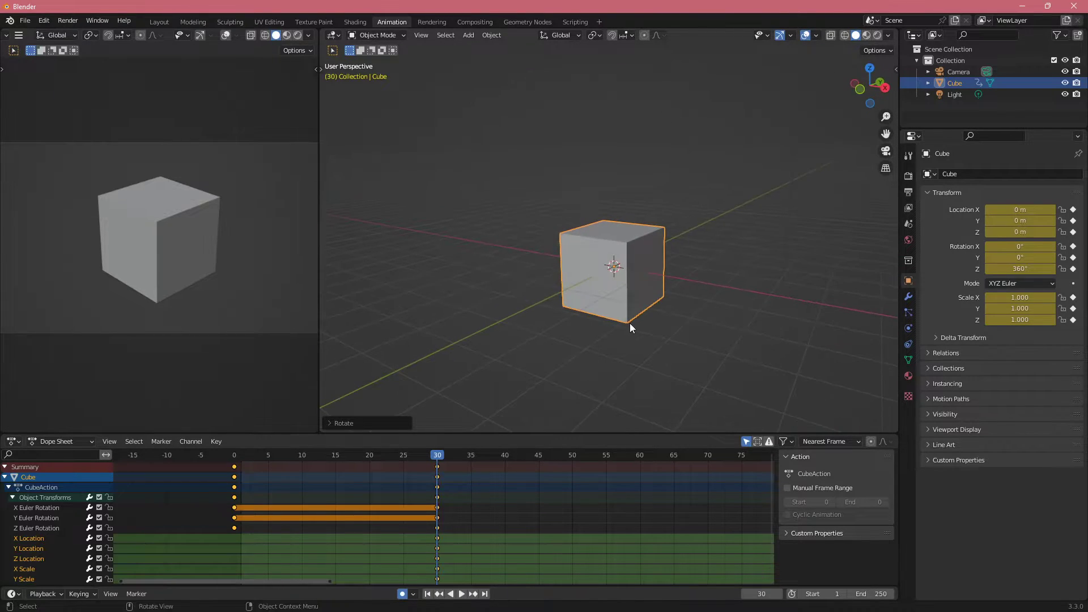
middle_drag(741, 271, 753, 288)
key(r)
key(x)
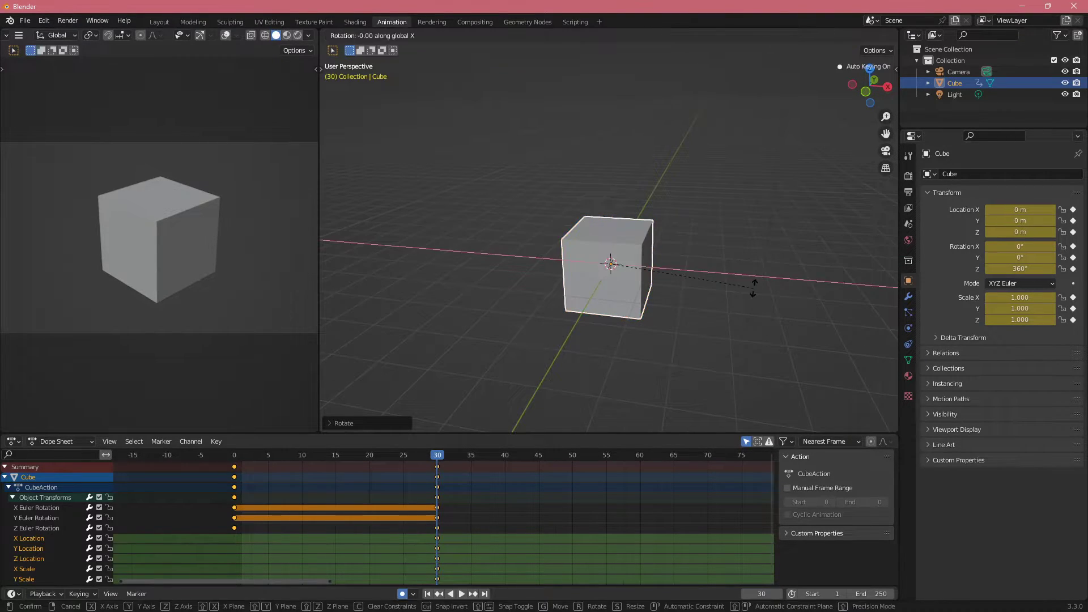
key(z)
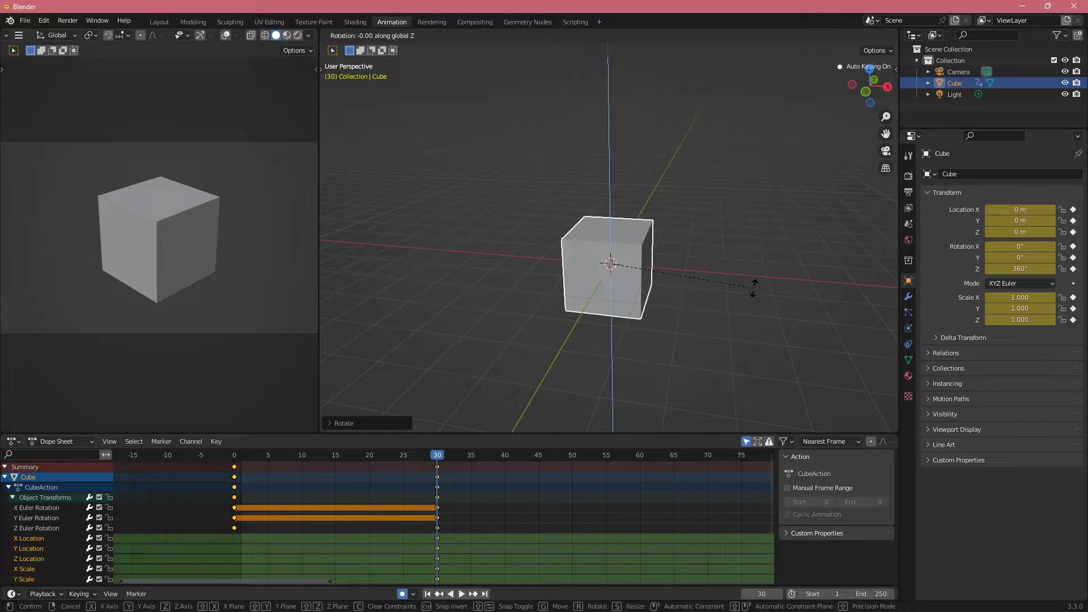
key(shift+x)
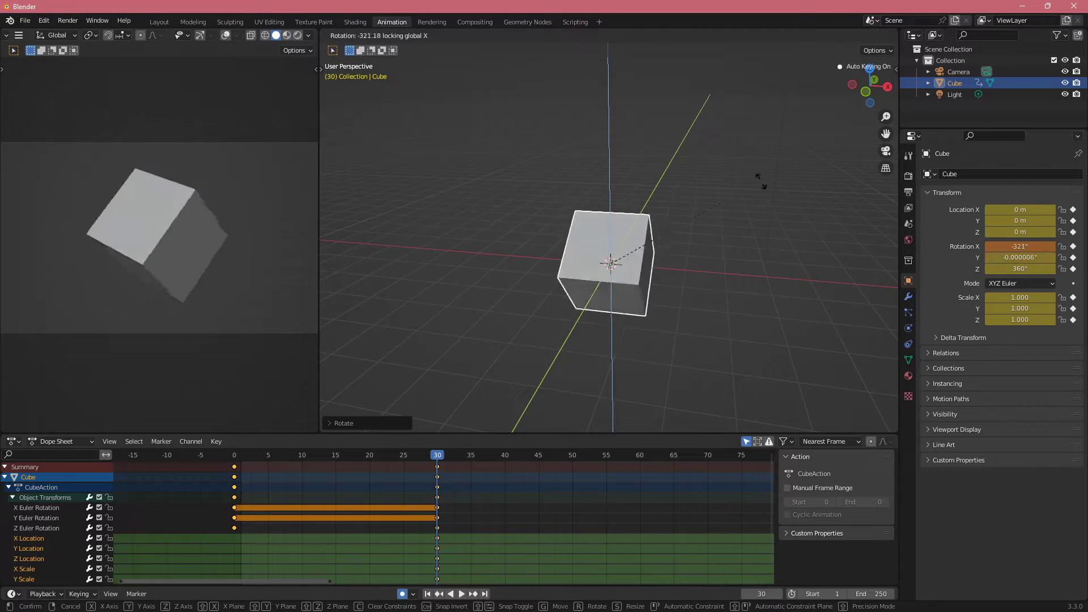
right_click(754, 291)
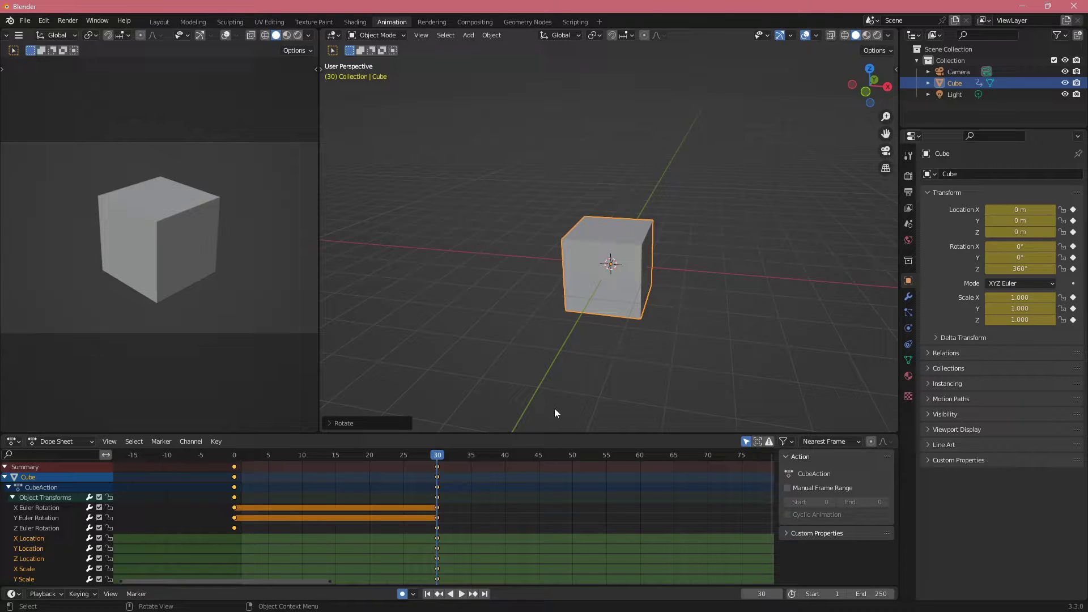
Delete the cube's X, Y and Z Location and Scale keyframes at frame 30 from the Dope Sheet
middle_drag(556, 397, 556, 322)
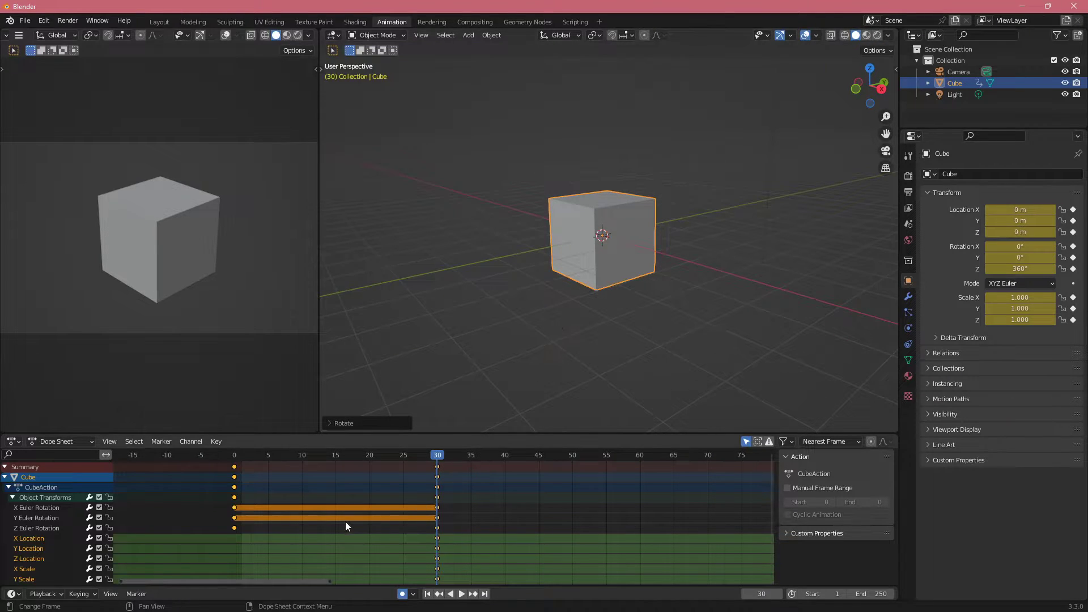
middle_drag(345, 521, 352, 500)
middle_drag(385, 536, 377, 545)
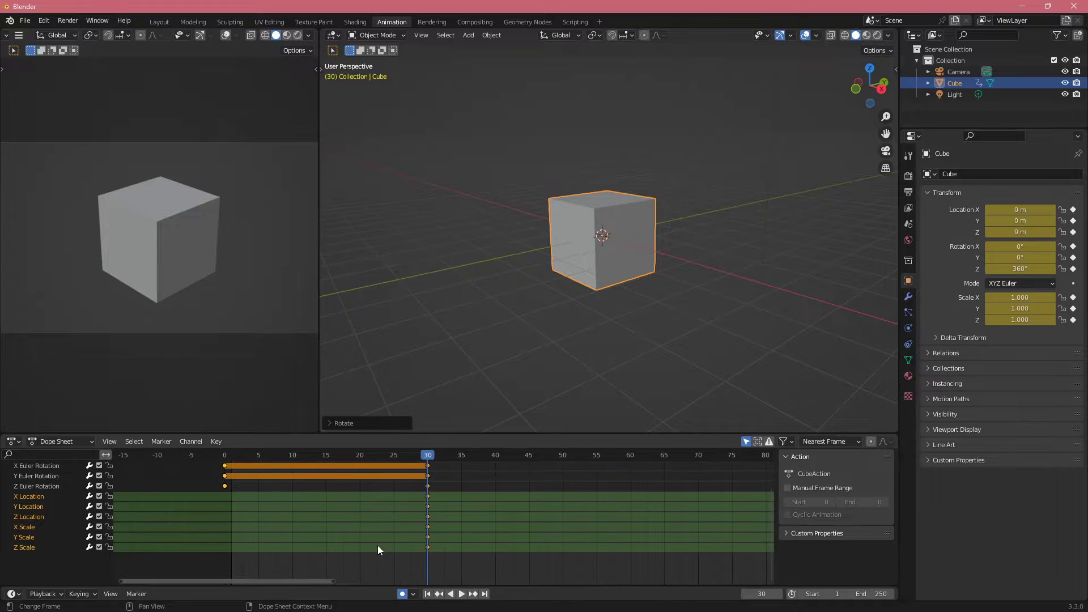
click(378, 542)
drag(401, 564, 456, 495)
key(Delete)
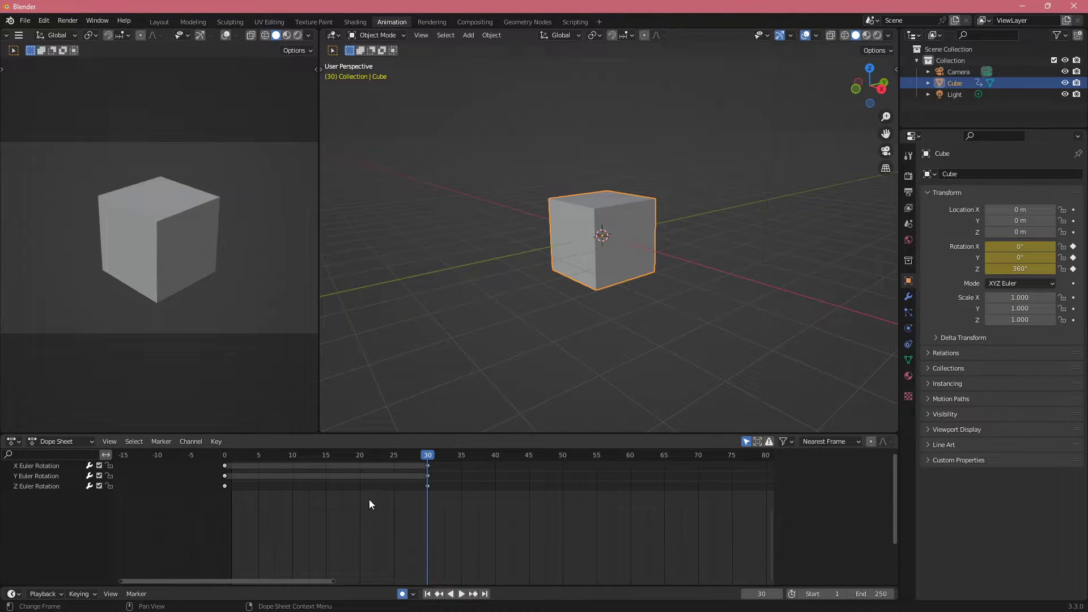
Set the scene's end frame to 30 and play the cube's rotation from frame 0, stopping at frame 18
key(Home)
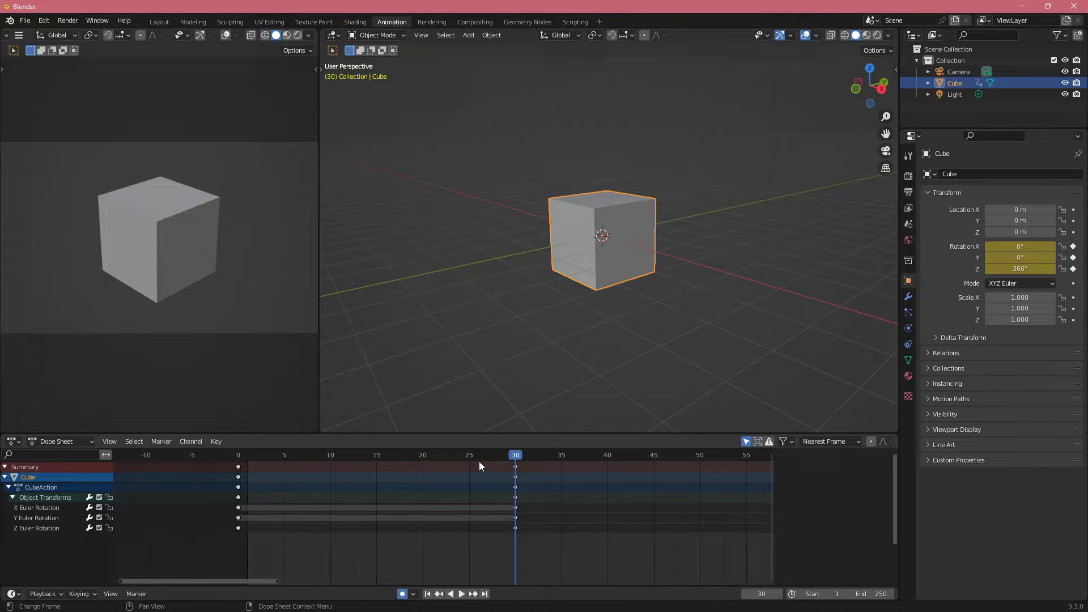
drag(503, 457, 238, 458)
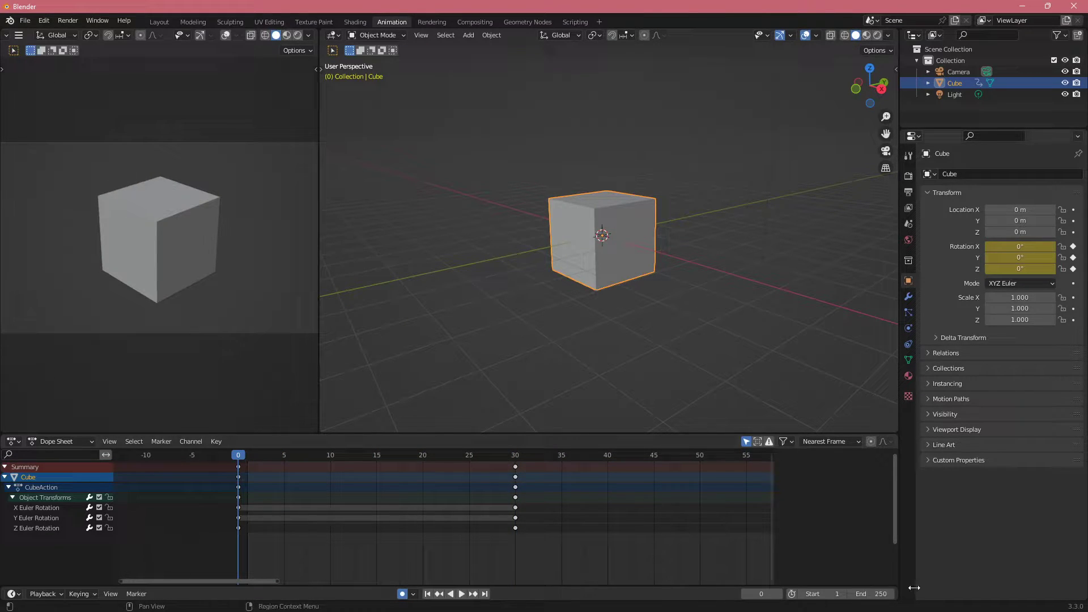
click(868, 594)
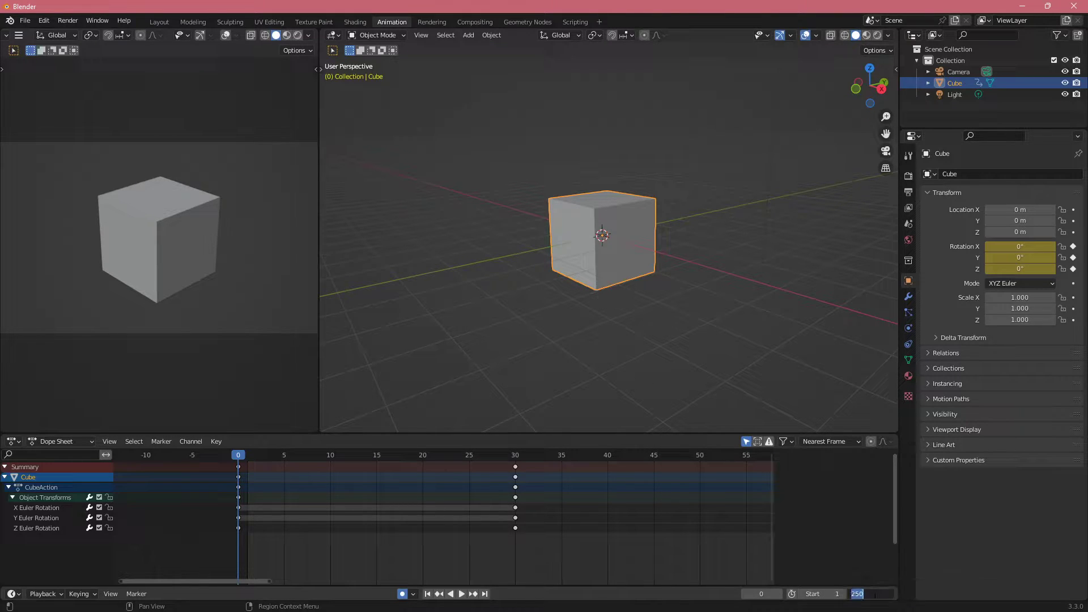
text(30)
key(Return)
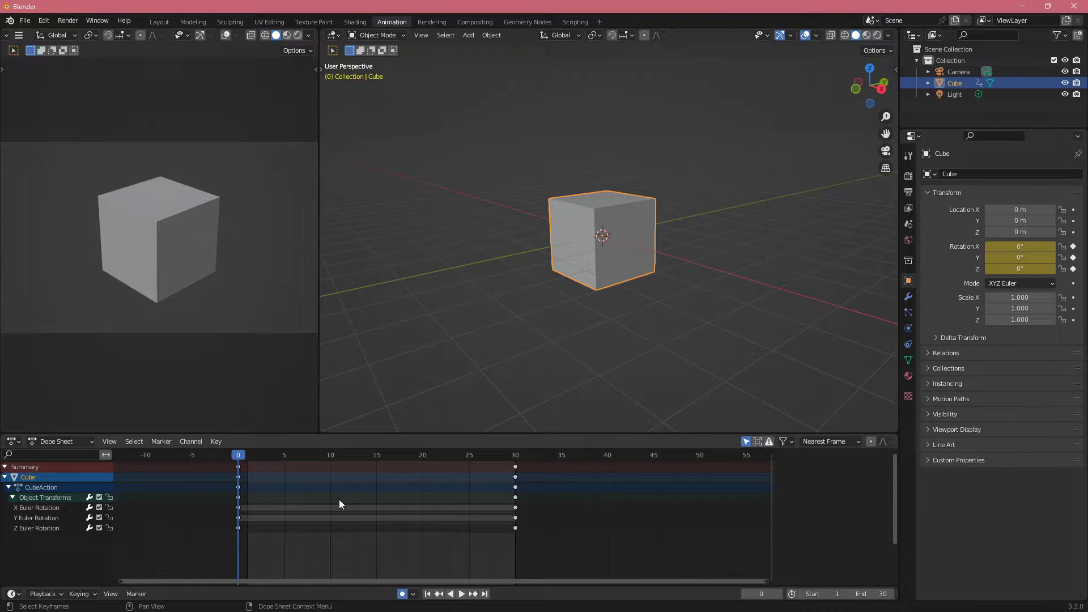
key(space)
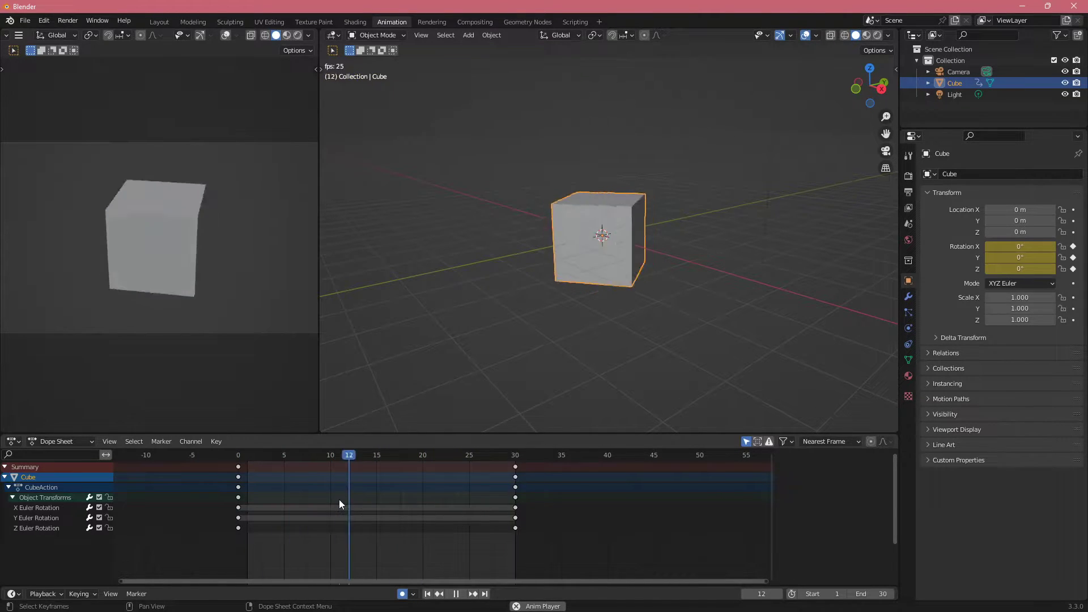
key(space)
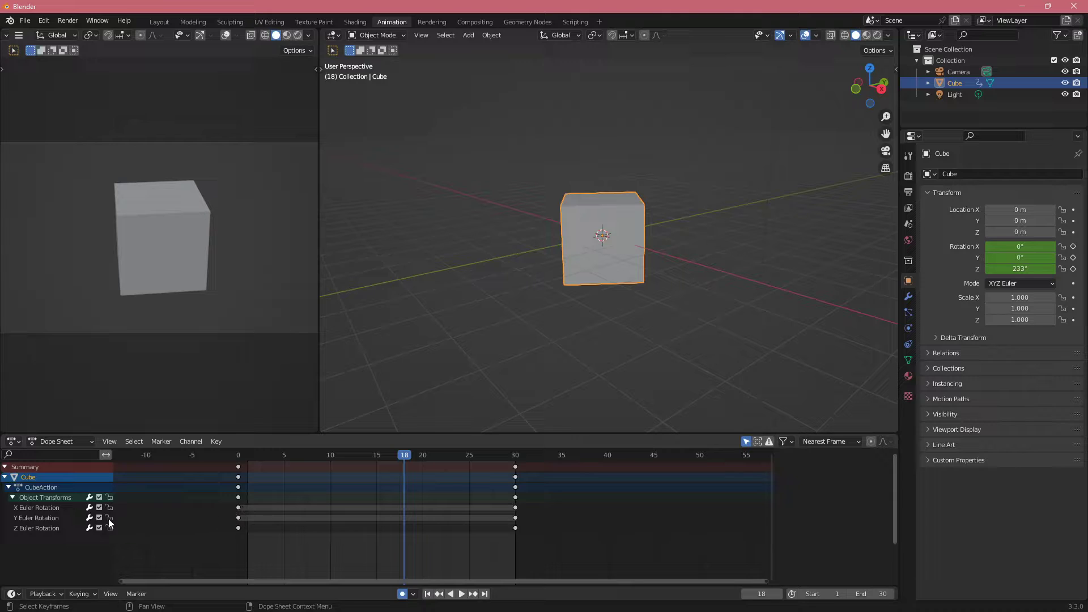
Examine the X, Y and Z Euler Rotation channels in the Dope Sheet by selecting them one at a time
click(43, 507)
key(n)
click(38, 518)
click(36, 532)
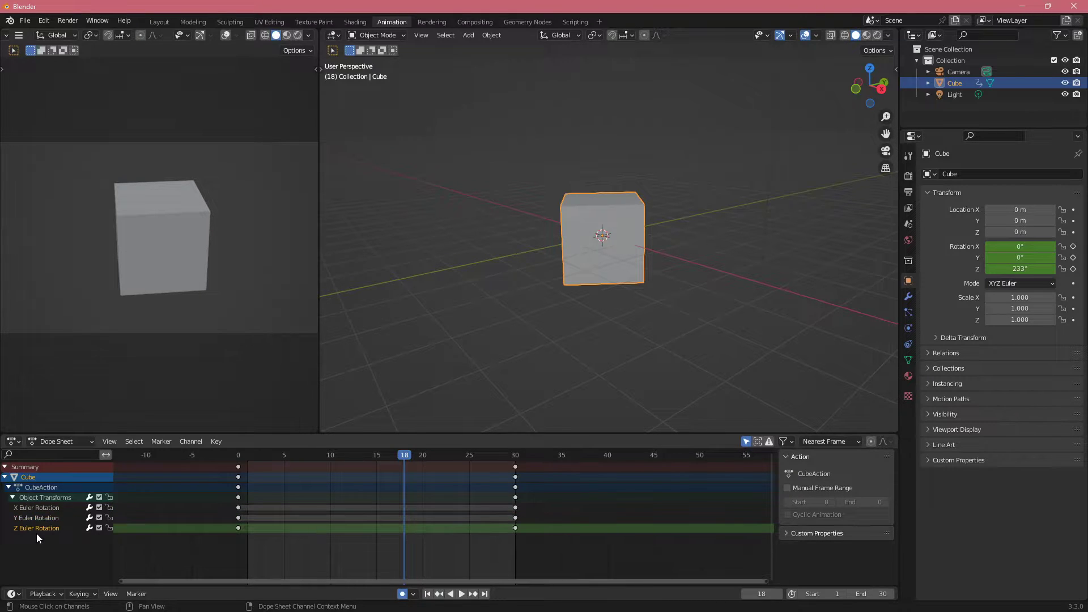
click(41, 511)
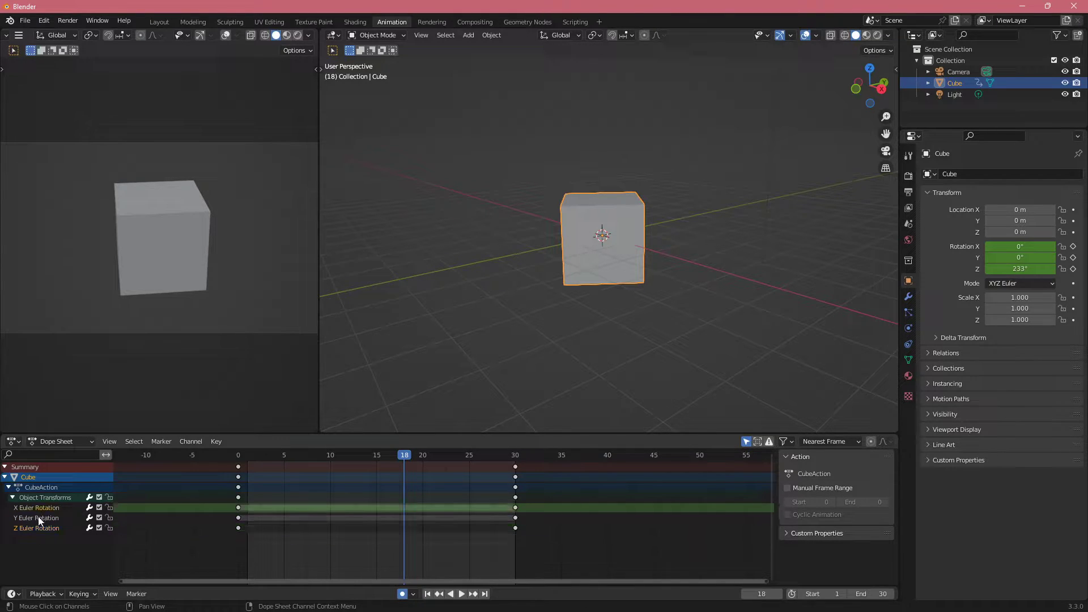
click(36, 517)
click(32, 528)
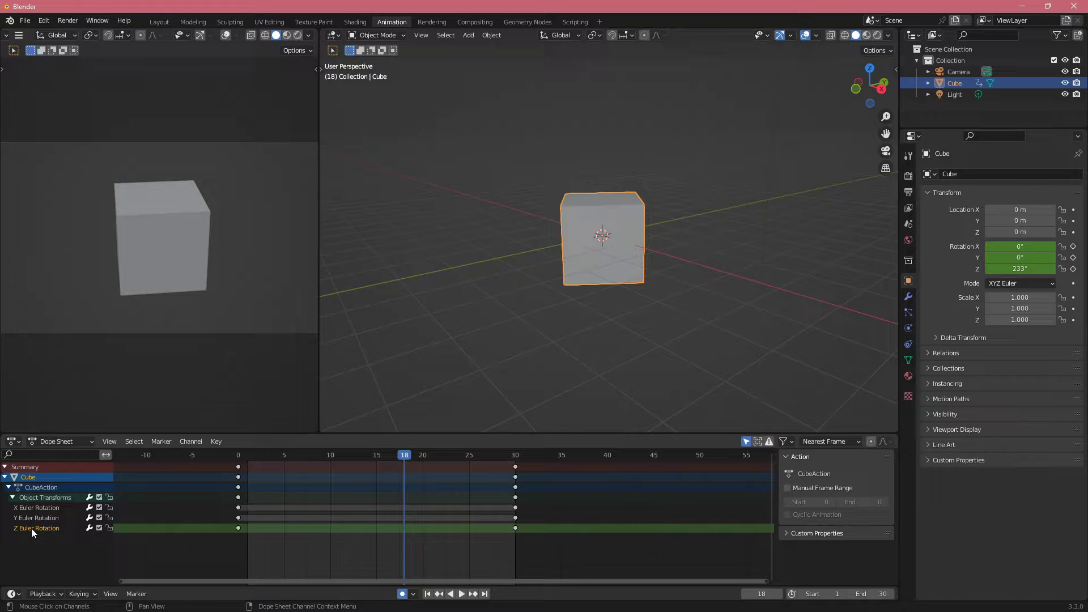
Compare the CubeAction and Object Transforms summary rows with the individual Euler Rotation channels beneath them
click(65, 494)
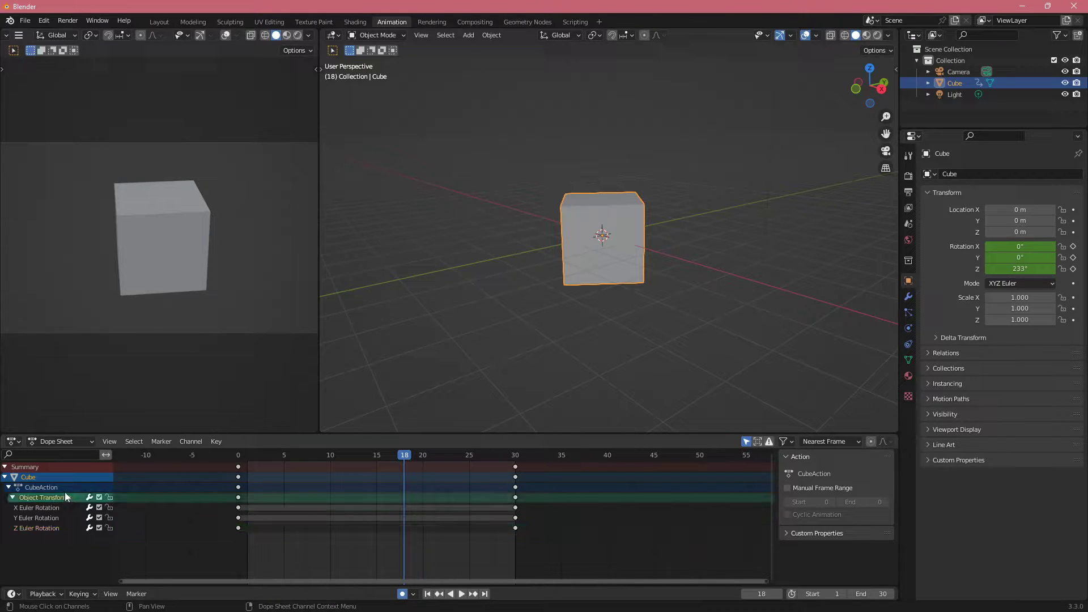
click(62, 486)
click(51, 499)
click(63, 487)
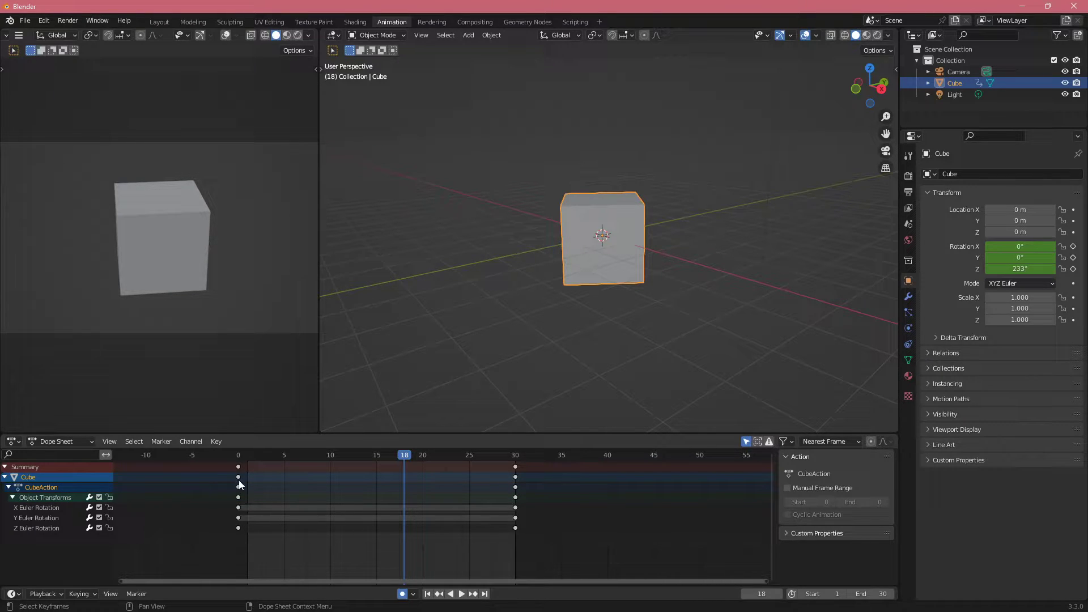
click(50, 499)
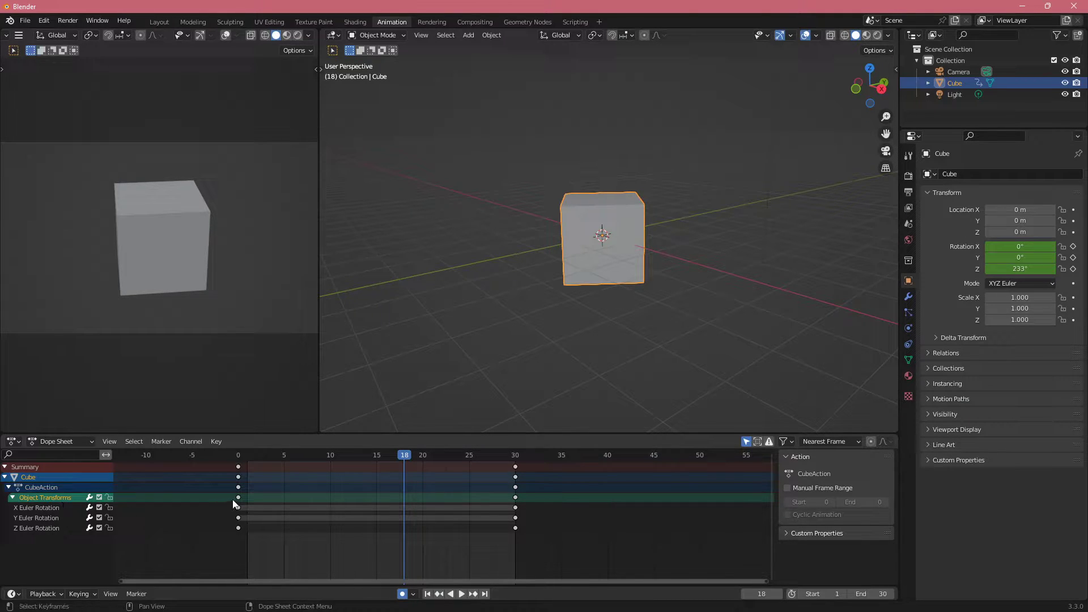
click(38, 508)
click(38, 518)
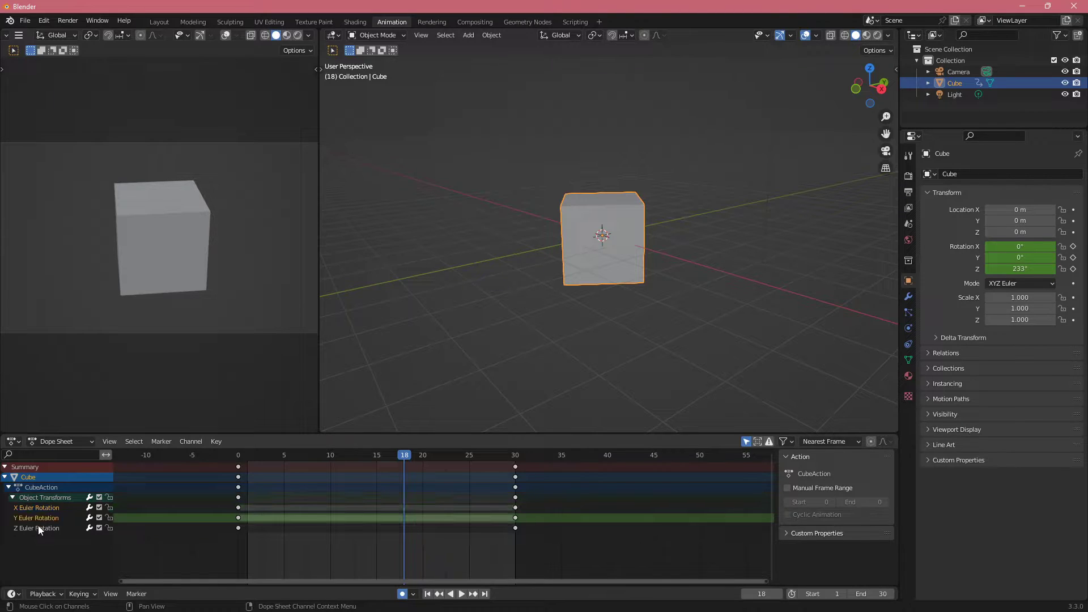
click(40, 528)
click(38, 518)
click(39, 508)
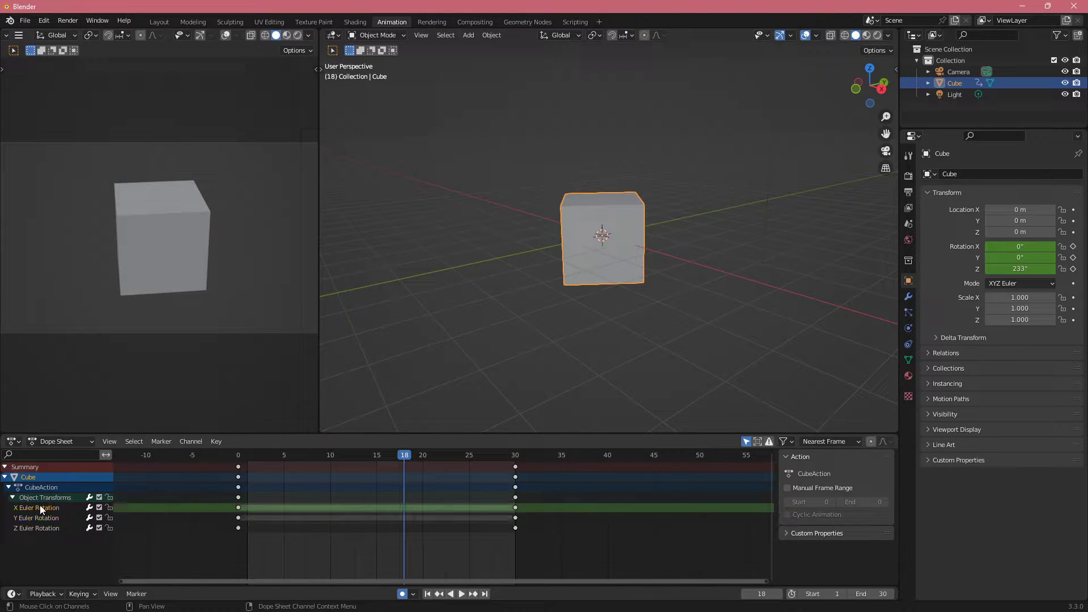
Examine the frame 0 keyframes by selecting them on the action and Object Transforms rows and on each Euler Rotation channel
click(238, 490)
click(238, 500)
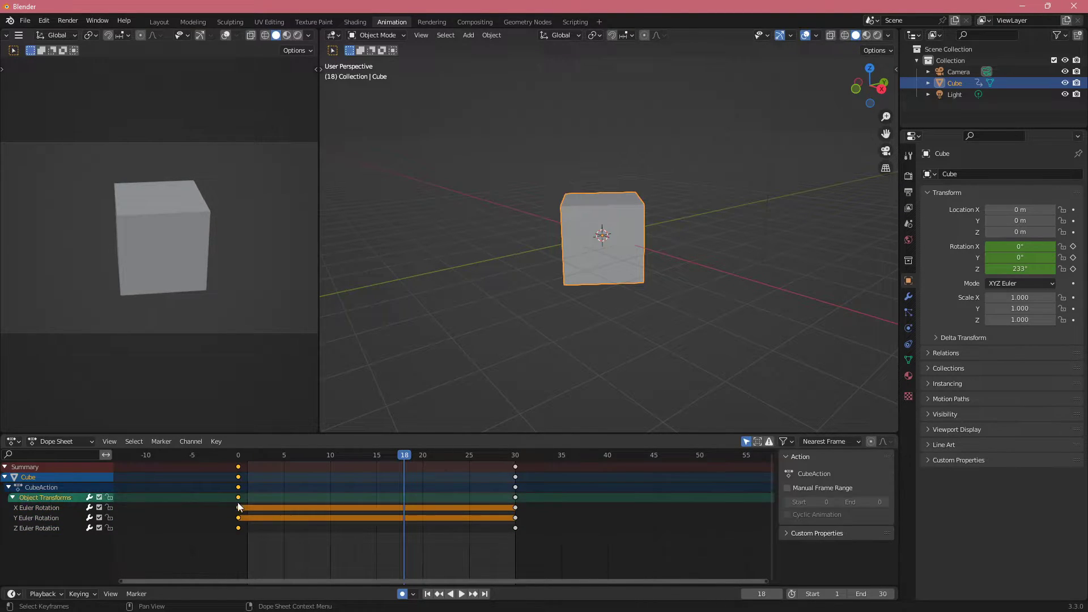
click(238, 510)
click(238, 520)
click(238, 529)
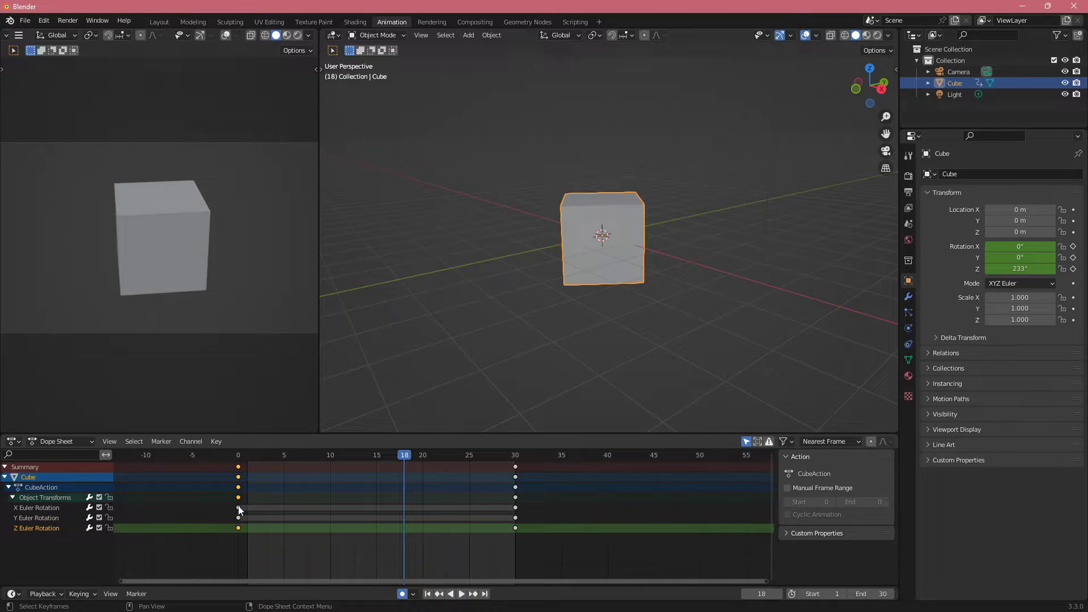
click(239, 508)
click(238, 518)
click(239, 527)
click(238, 508)
click(238, 518)
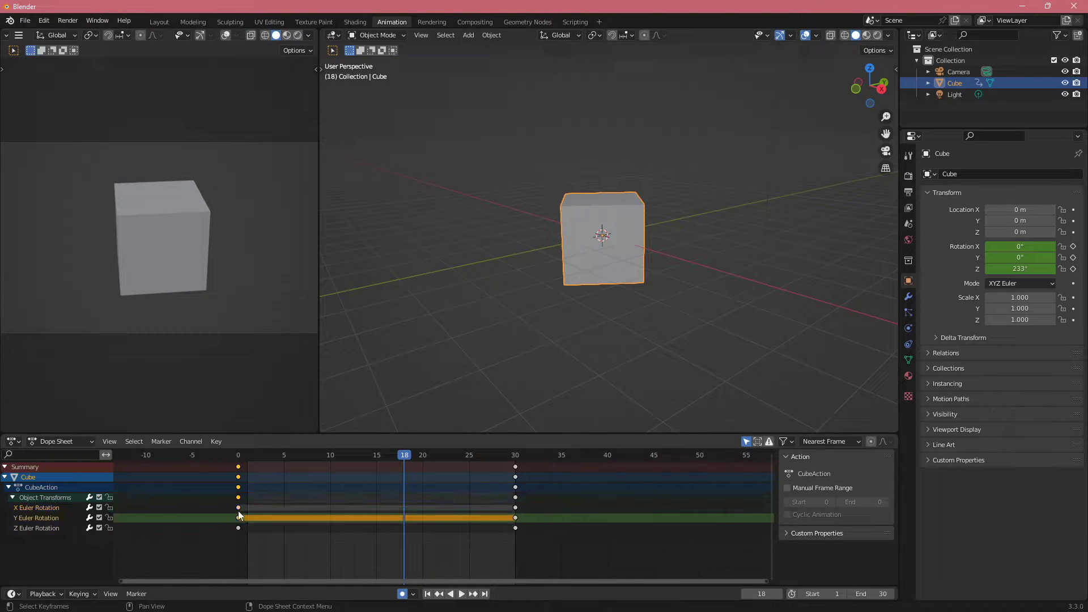
shift+click(239, 508)
click(239, 497)
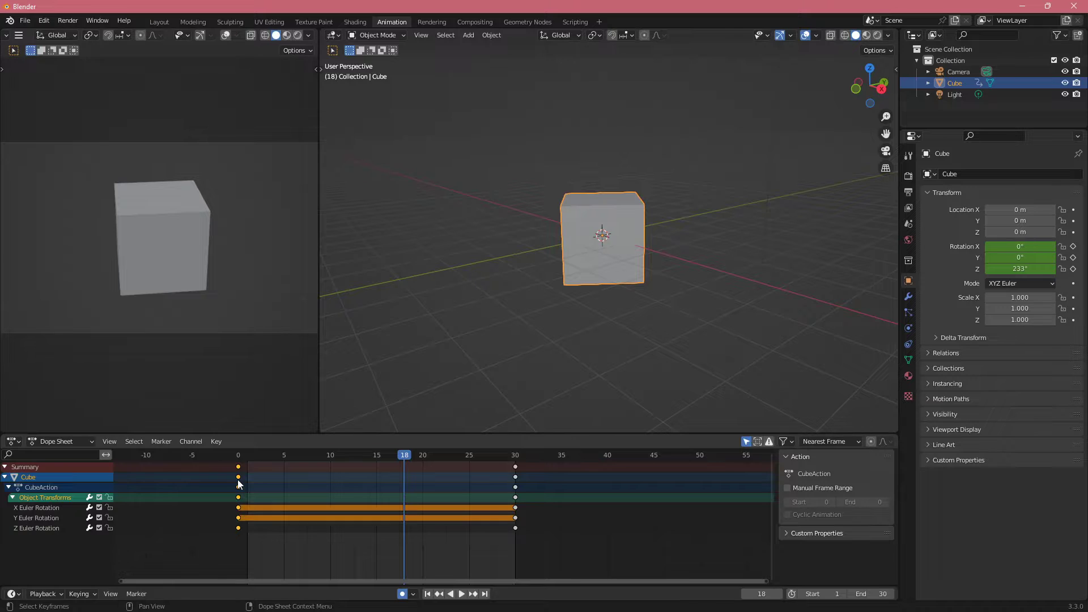
Clear the keyframe selection and return the playhead to frame 0
click(205, 548)
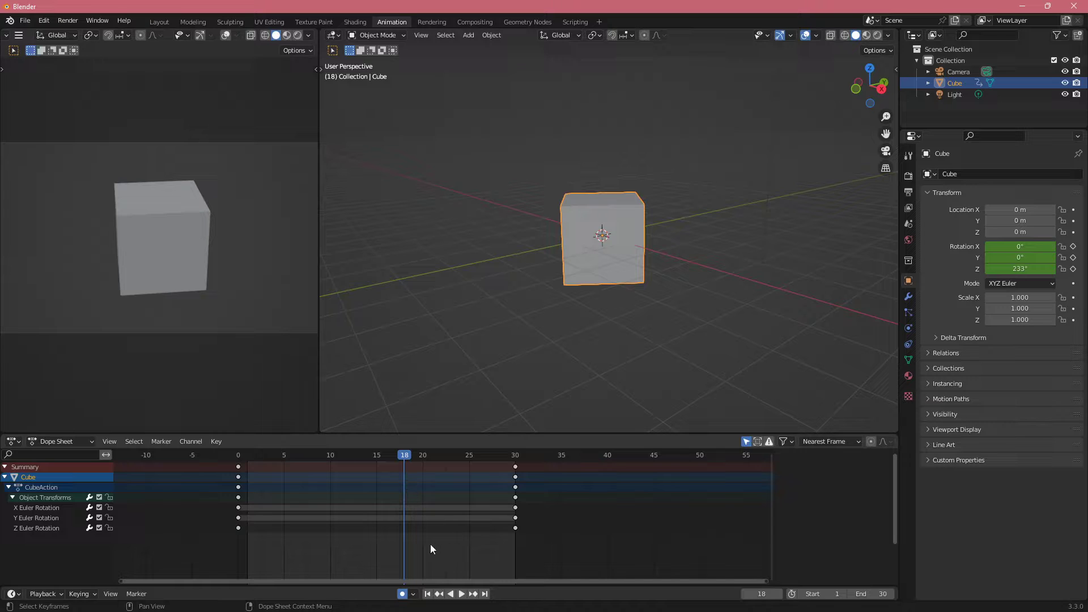
drag(403, 460, 227, 482)
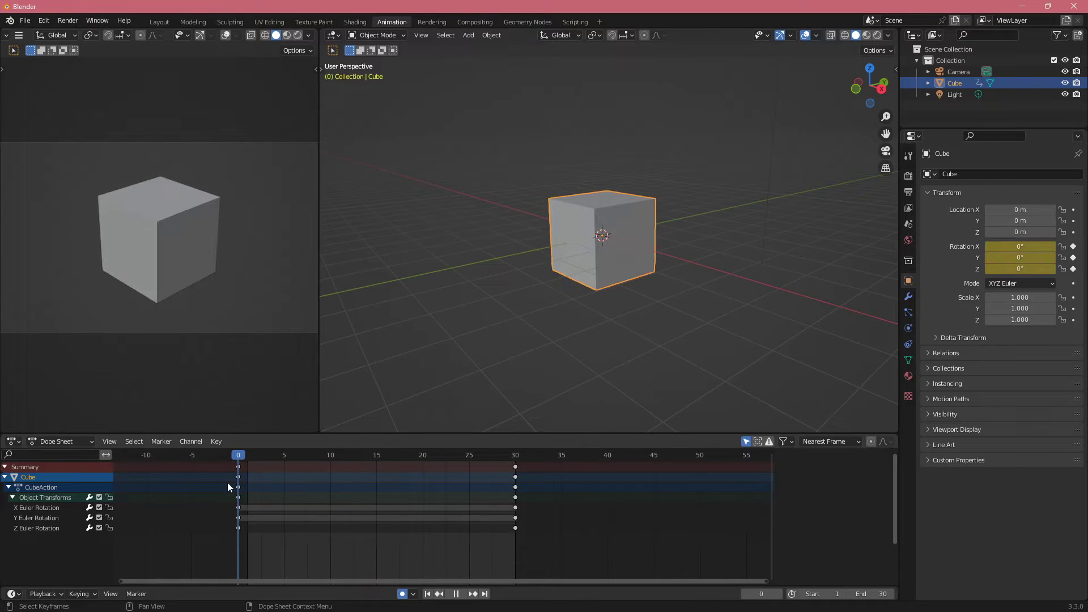
Play the cube's rotation and scrub through the last frames before frame 30 to examine how the motion ends
key(space)
key(space)
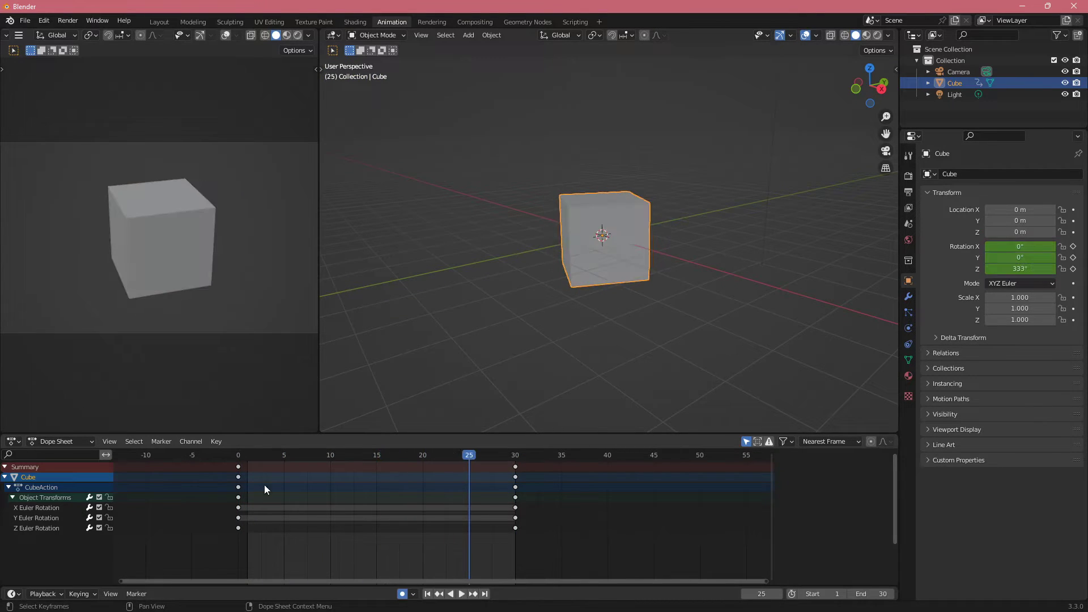
drag(463, 456, 509, 464)
key(space)
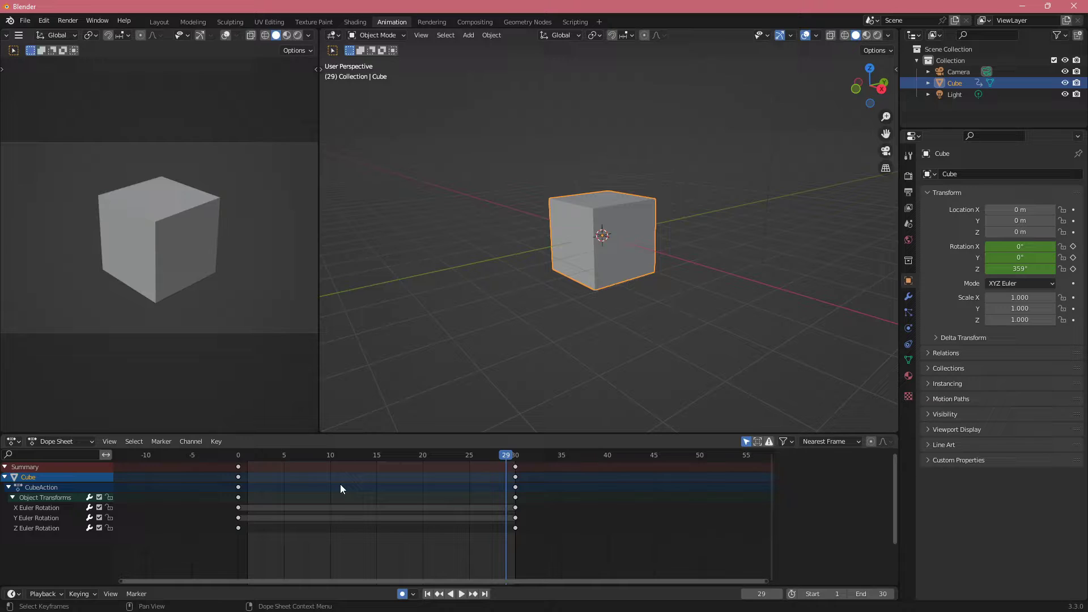
Select all keyframes, set their interpolation mode to Exponential and play the animation
key(a)
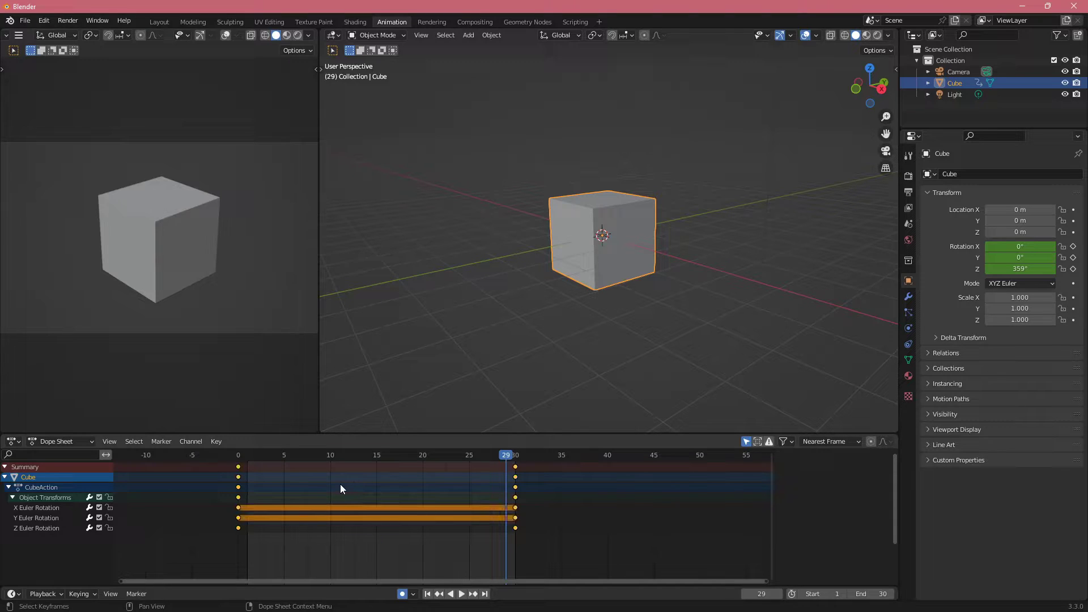
key(i)
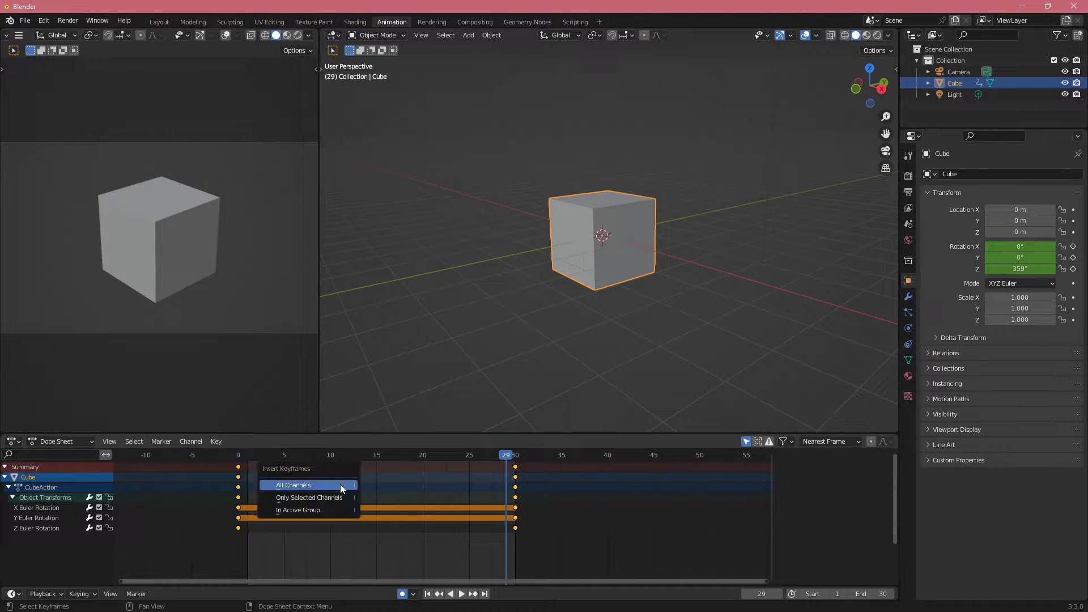
click(340, 484)
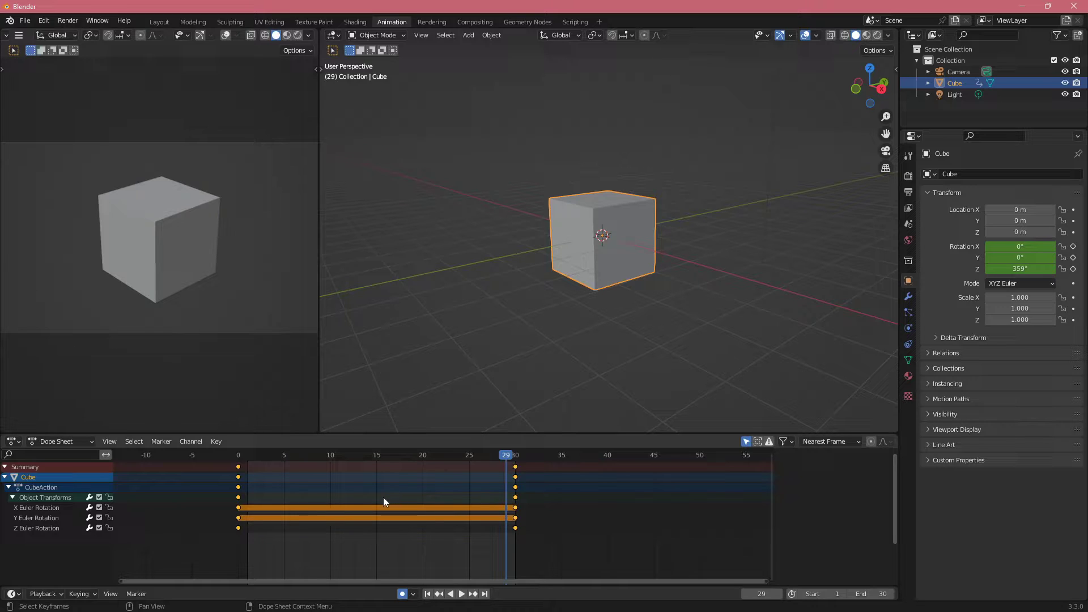
right_click(238, 495)
mouse_move(238, 495)
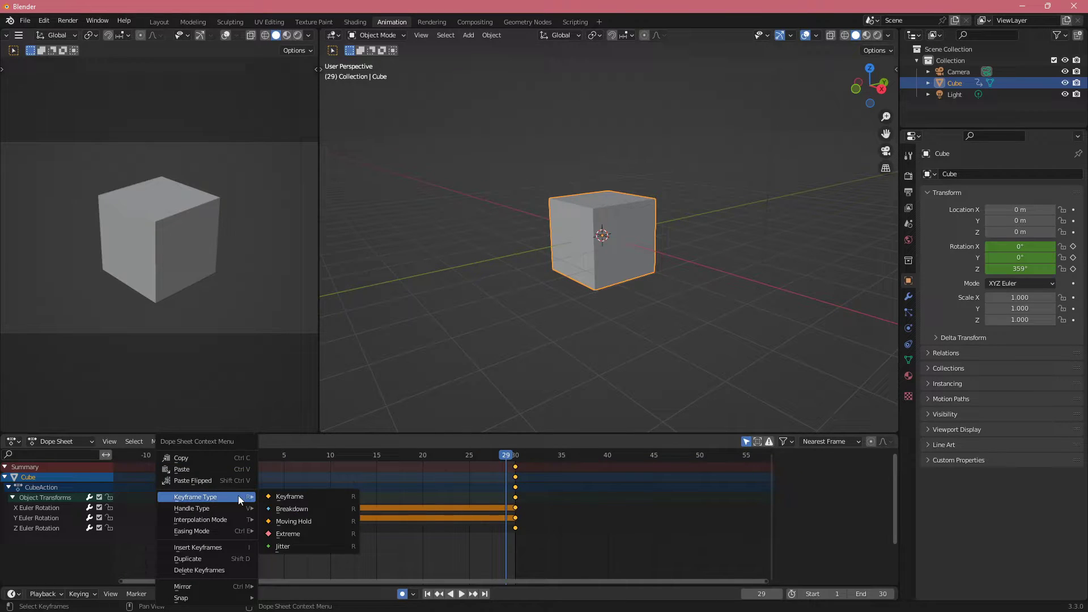
mouse_move(225, 517)
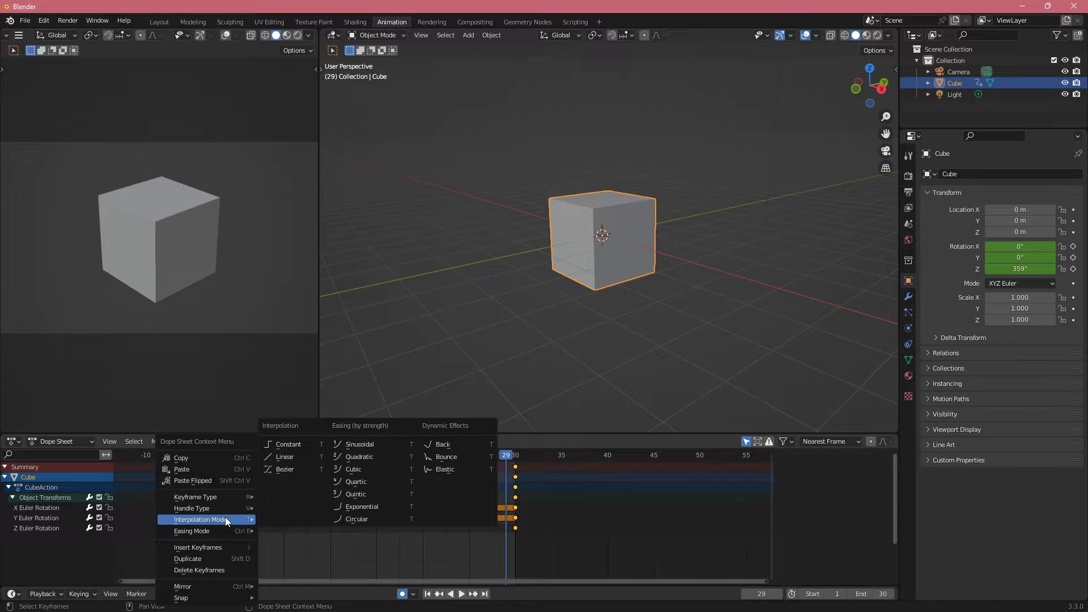
click(355, 506)
key(space)
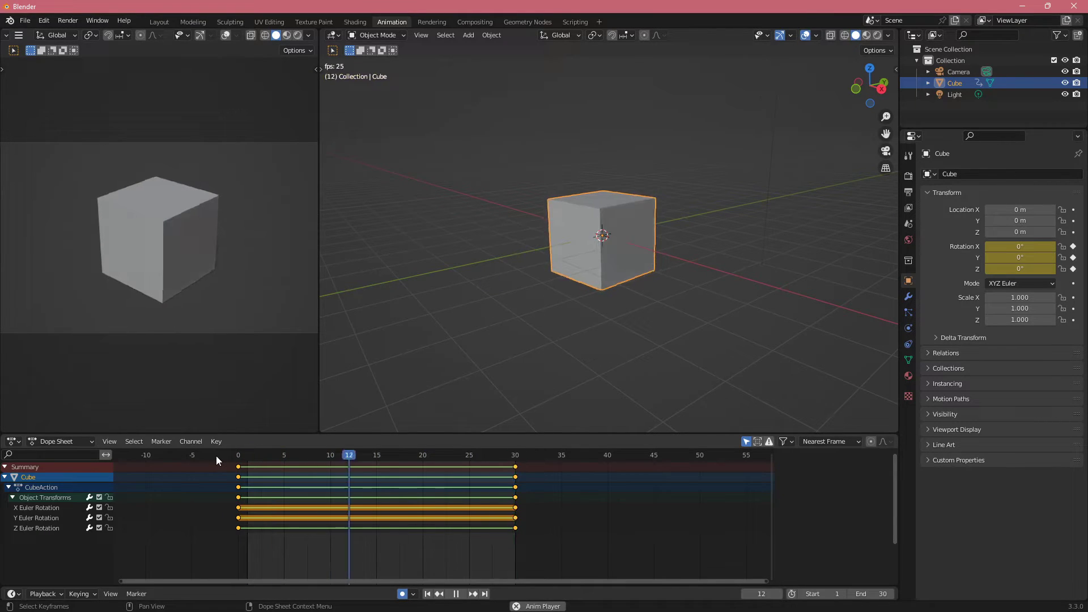
key(space)
Change the interpolation mode of all selected keyframes to Linear and play the rotation from frame 0
right_click(237, 504)
mouse_move(237, 504)
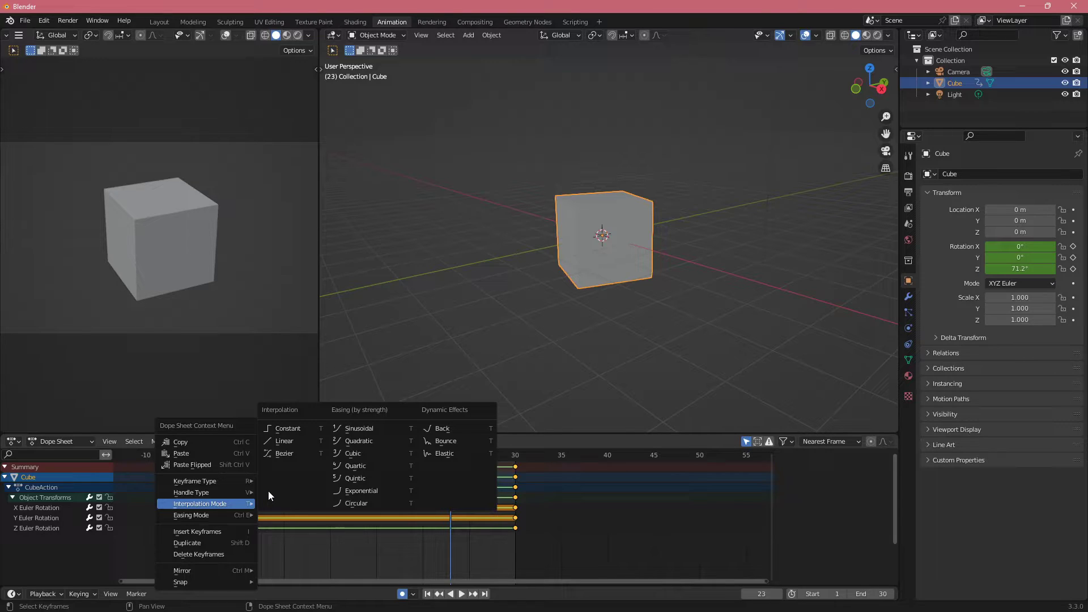
click(285, 441)
click(209, 454)
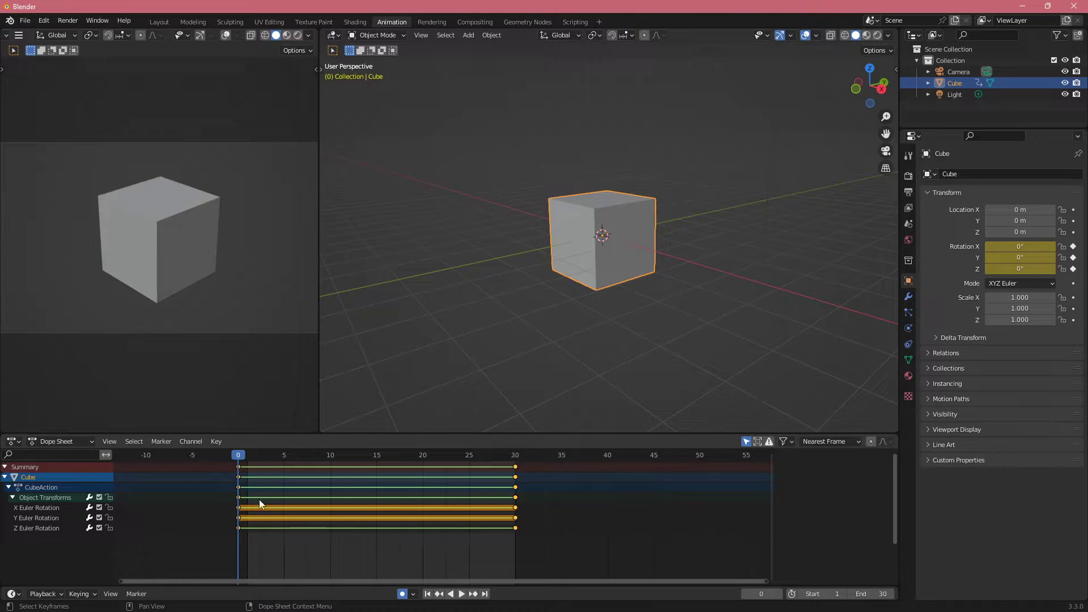
key(space)
mouse_move(250, 455)
mouse_down()
mouse_move(241, 455)
mouse_move(277, 456)
mouse_move(237, 459)
mouse_up()
key(space)
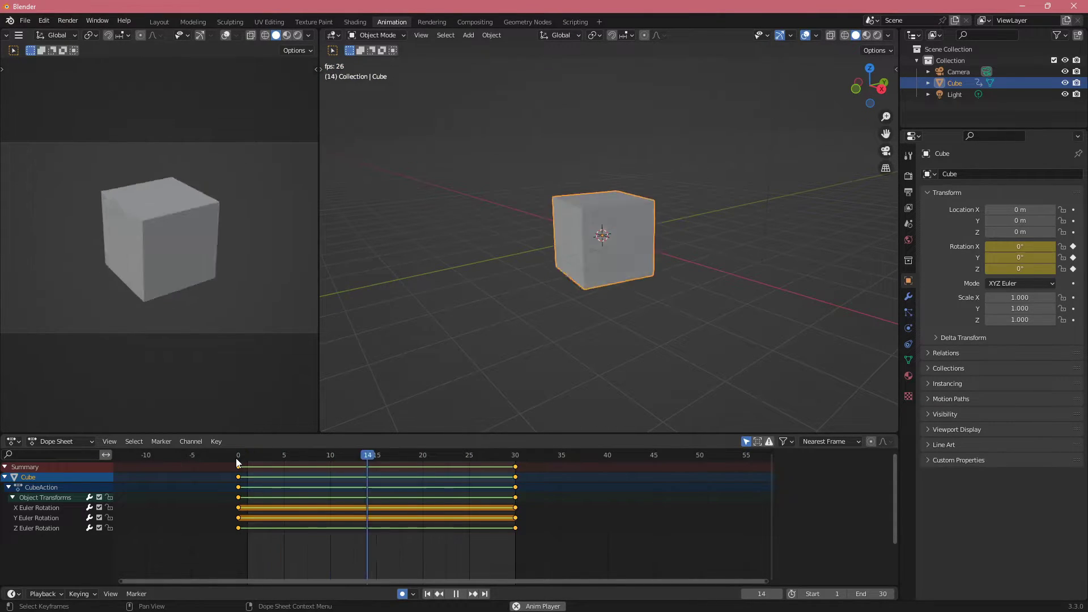
key(space)
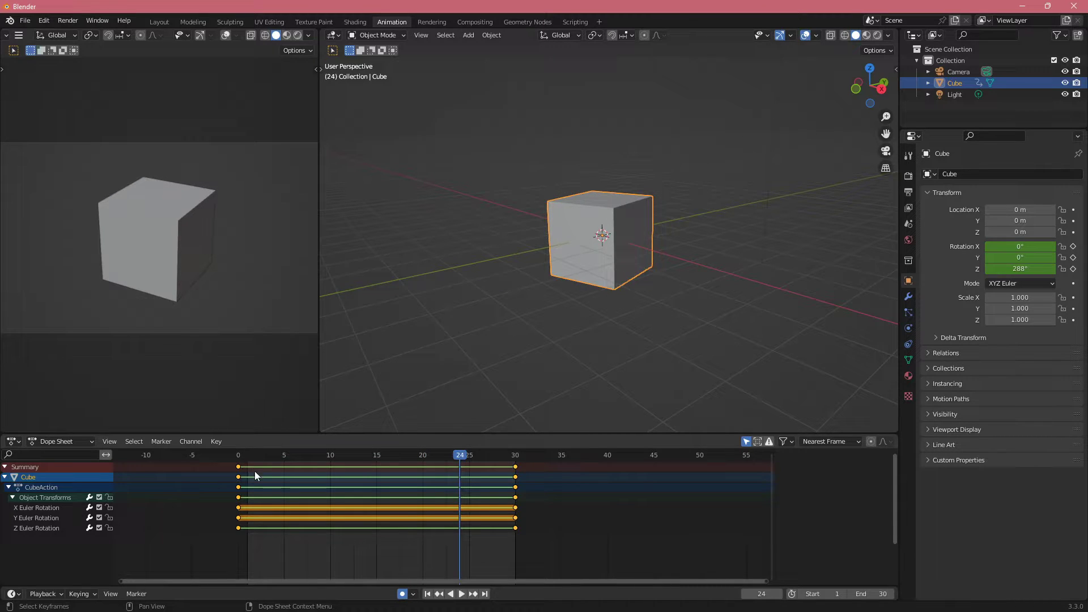
Try the Bounce interpolation mode on all selected keyframes and play the animation from the beginning
right_click(236, 489)
mouse_move(236, 487)
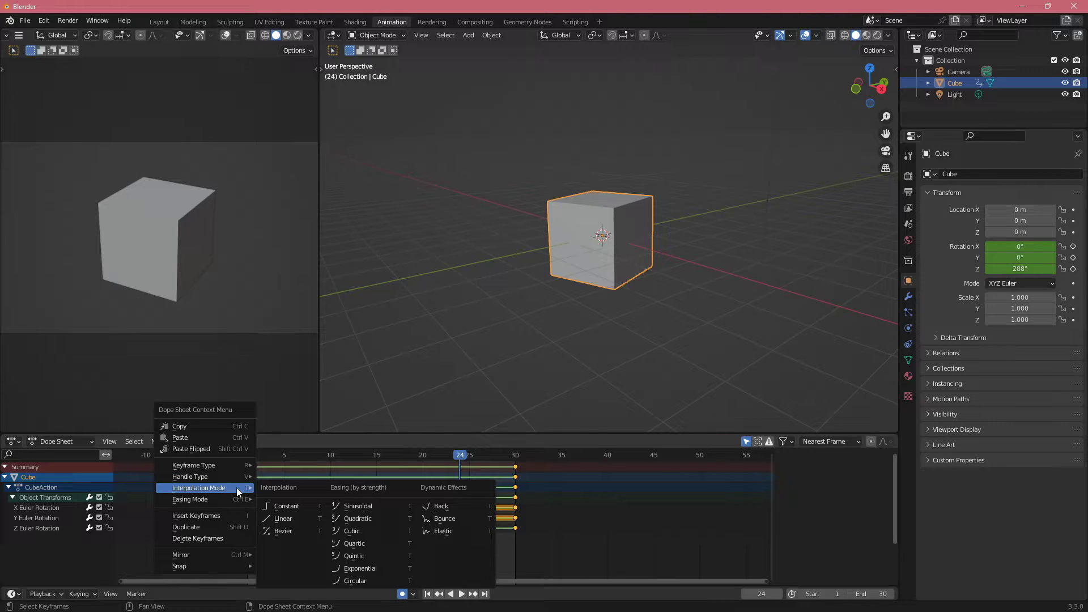
click(446, 519)
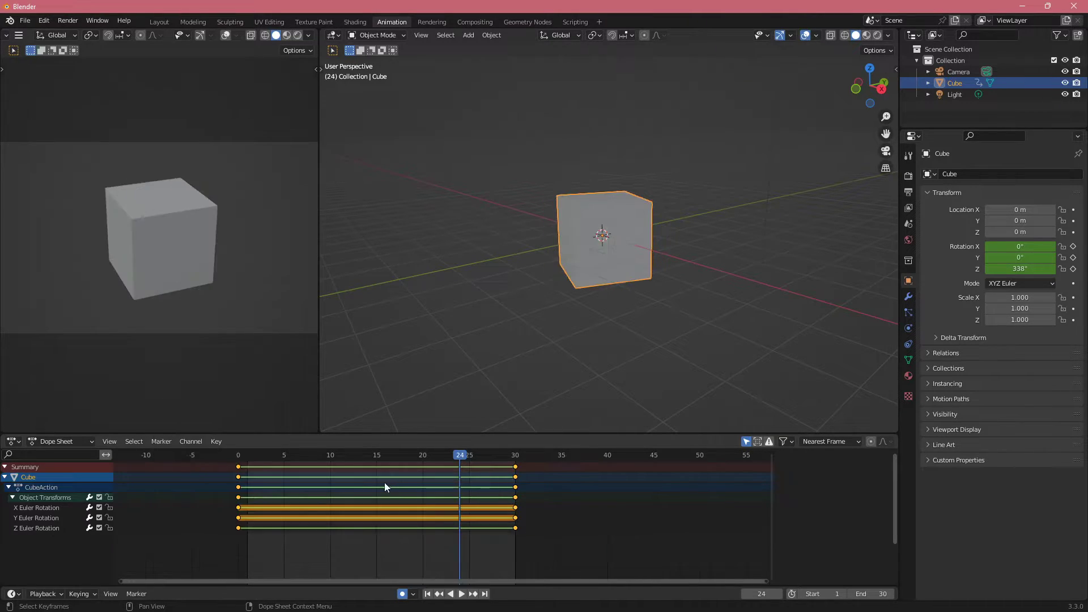
drag(275, 450, 223, 455)
key(space)
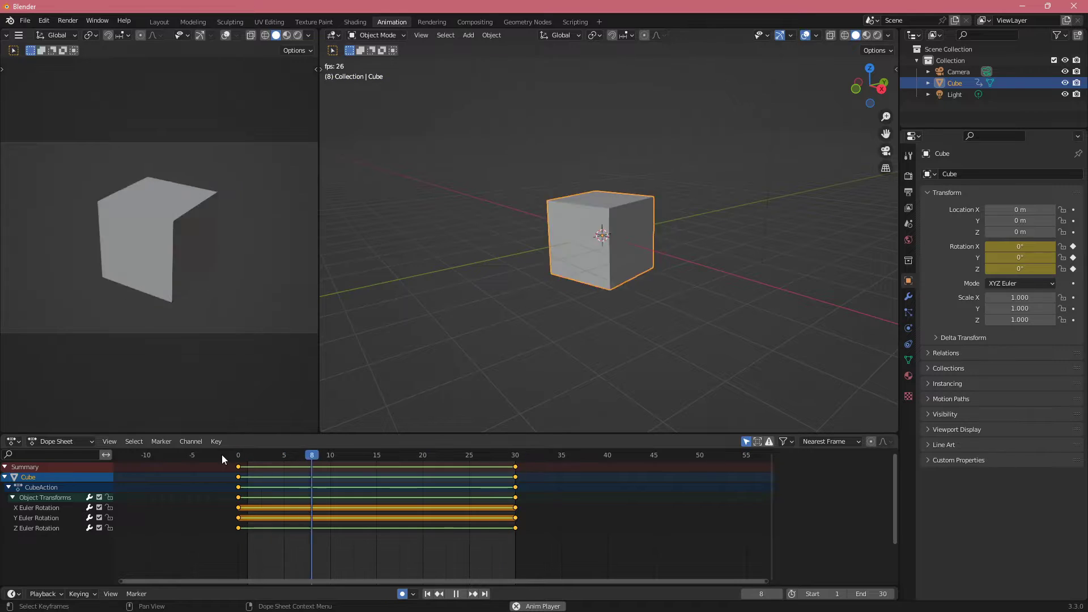
key(space)
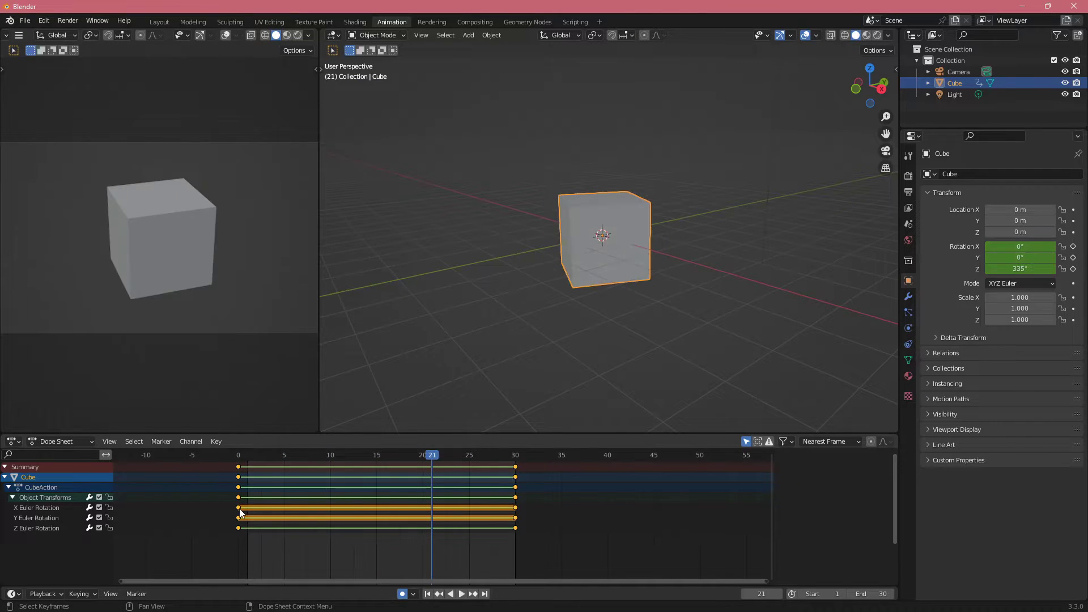
Set the interpolation mode of all selected keyframes back to Linear
right_click(236, 498)
mouse_move(235, 498)
click(281, 436)
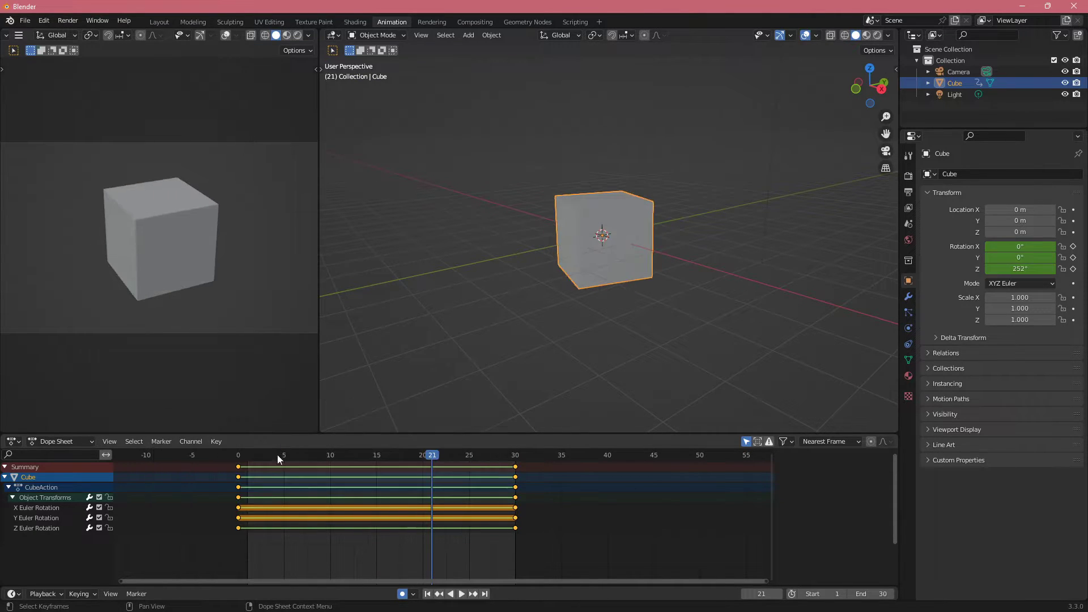
Move the frame 0 keyframes to frame 1, clear the selection and play the animation
click(238, 467)
drag(239, 468, 248, 468)
click(237, 484)
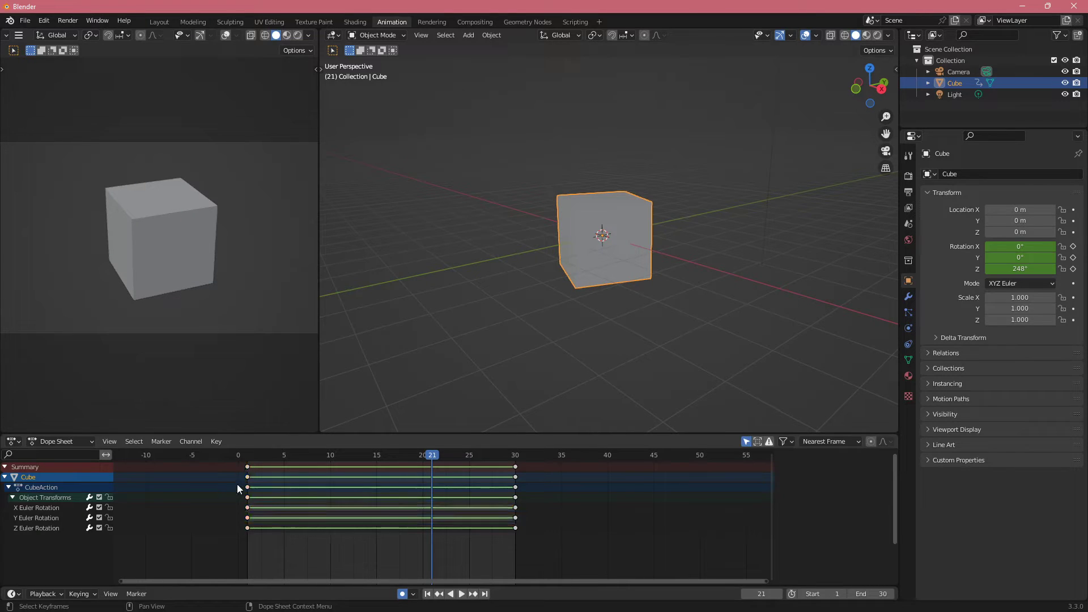
click(246, 454)
key(space)
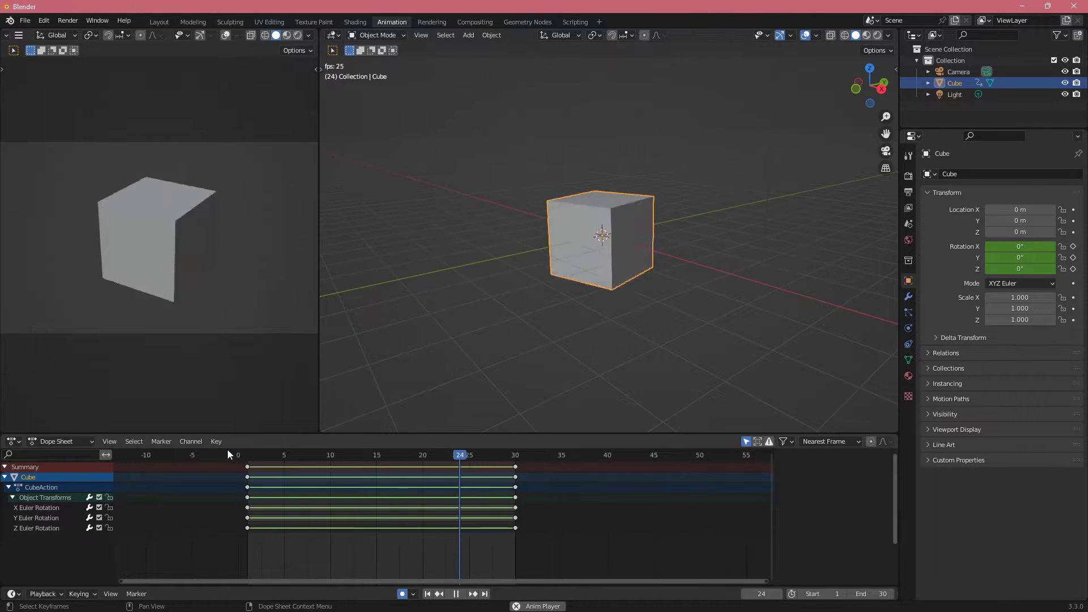
key(space)
Move the first keyframes back to frame 0, play the loop and compare the cube's pose at frames 0 and 30
click(247, 466)
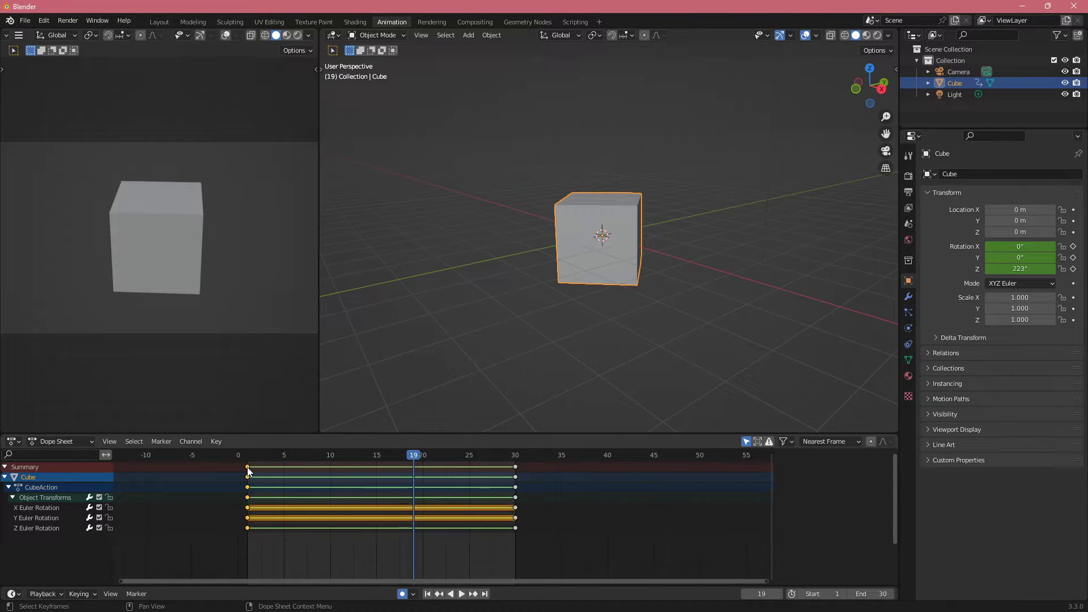
mouse_move(247, 466)
mouse_down()
mouse_move(251, 457)
mouse_move(237, 457)
mouse_up()
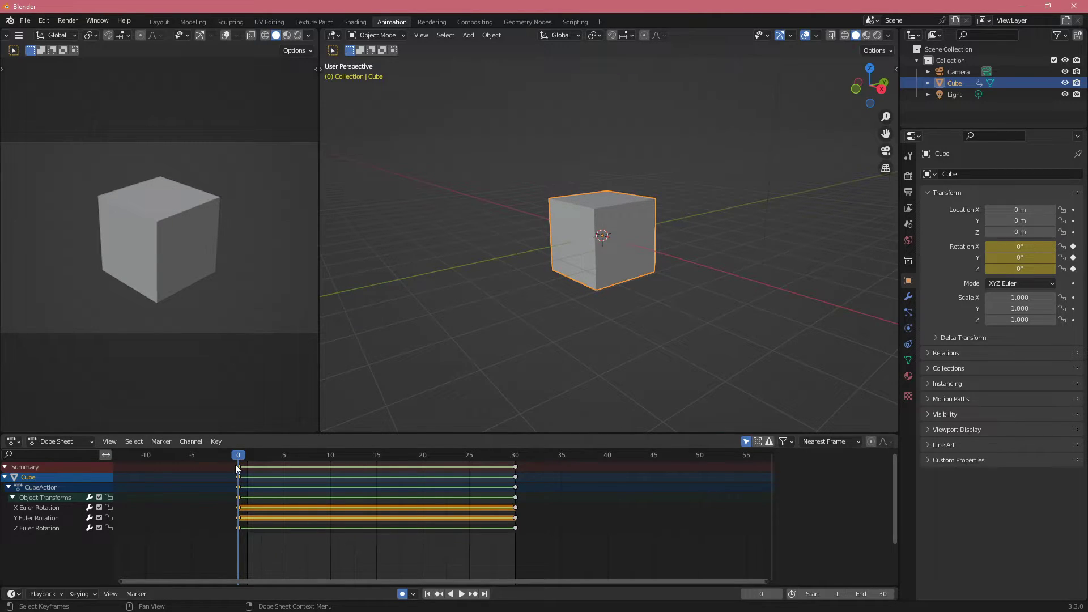
key(space)
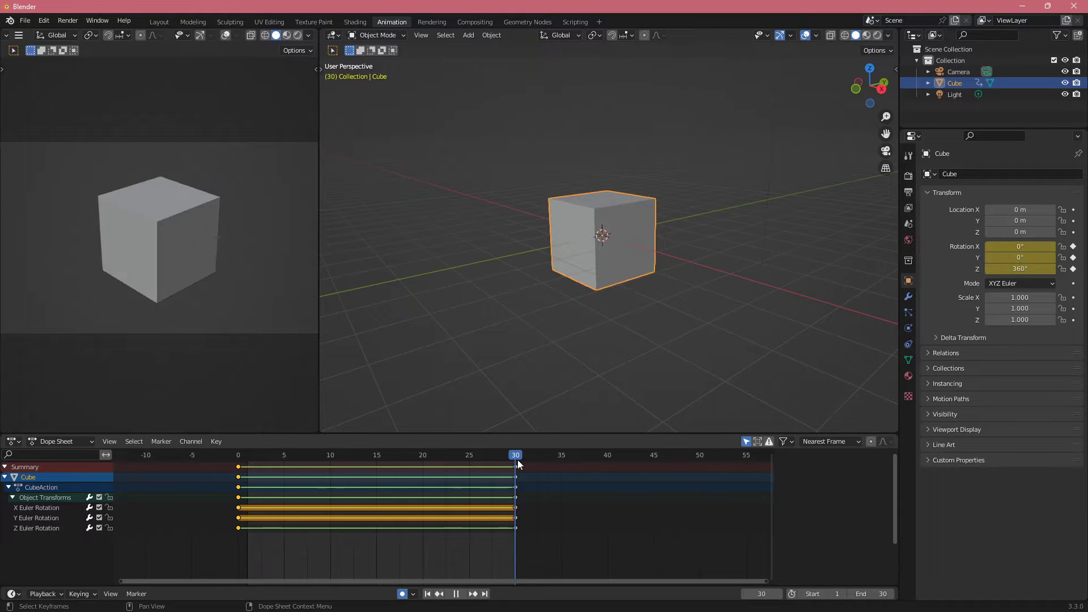
key(space)
click(238, 455)
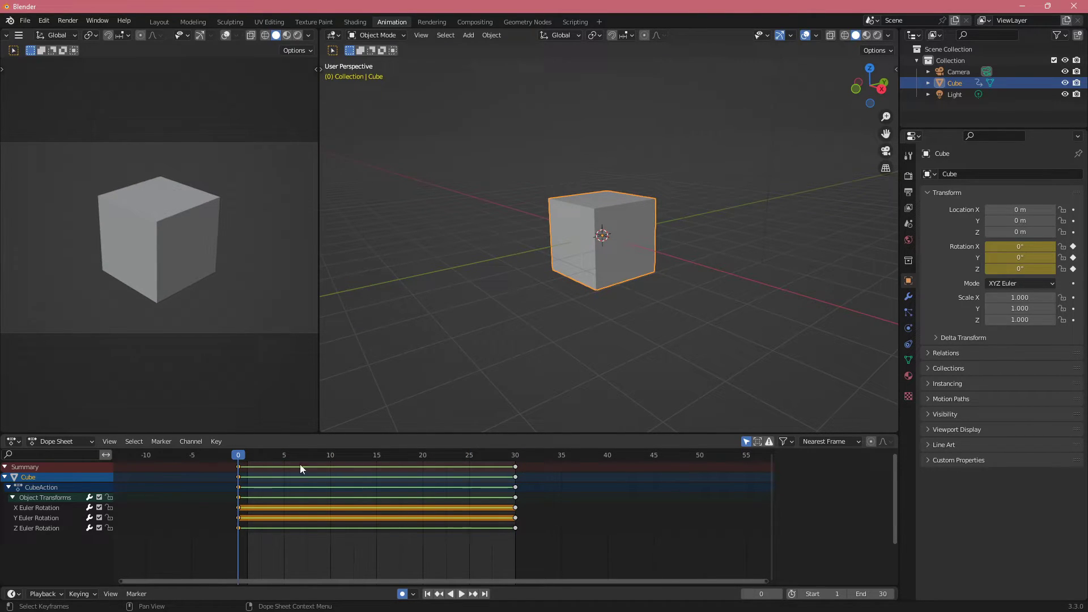
click(518, 455)
Insert a Rotation keyframe for the cube at frame 1
drag(239, 456, 247, 459)
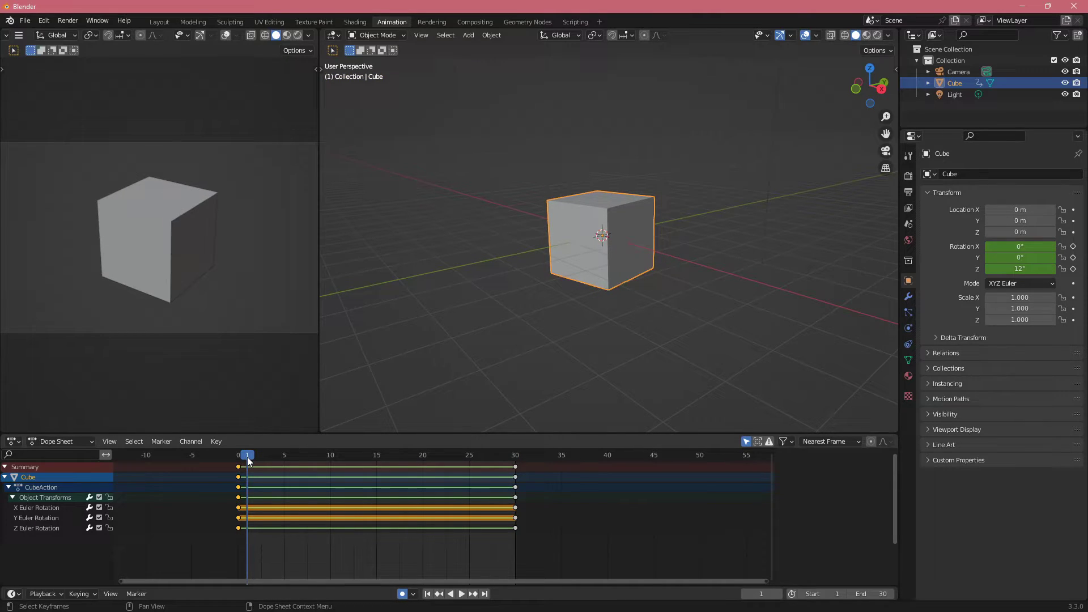
drag(247, 460, 244, 473)
key(i)
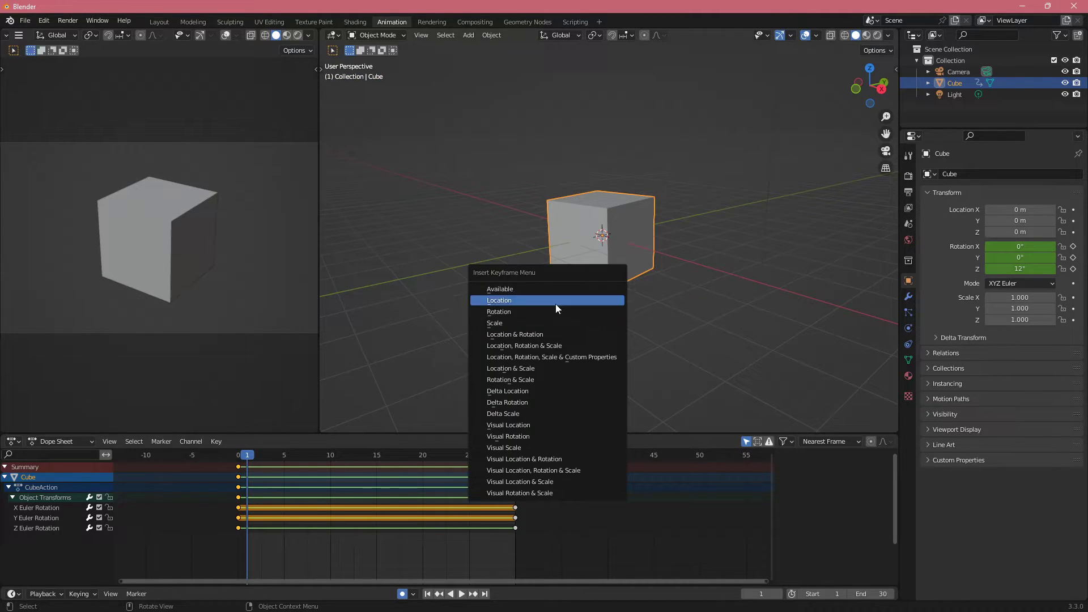
click(513, 311)
Delete the frame 0 keyframes and play the animation with the rotation starting at frame 1
click(238, 471)
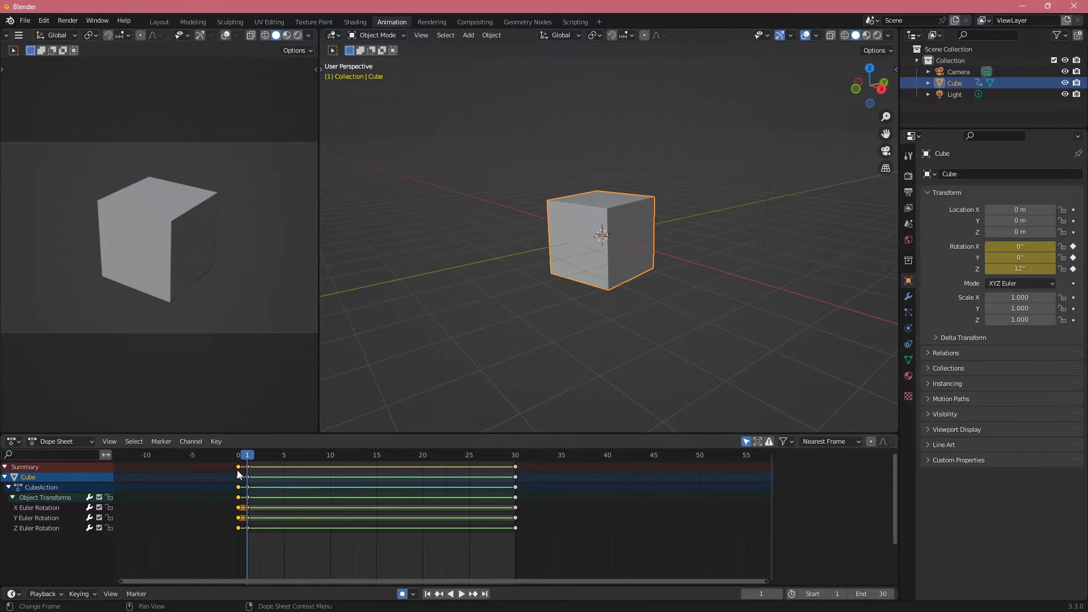
key(Delete)
drag(244, 459, 219, 467)
key(space)
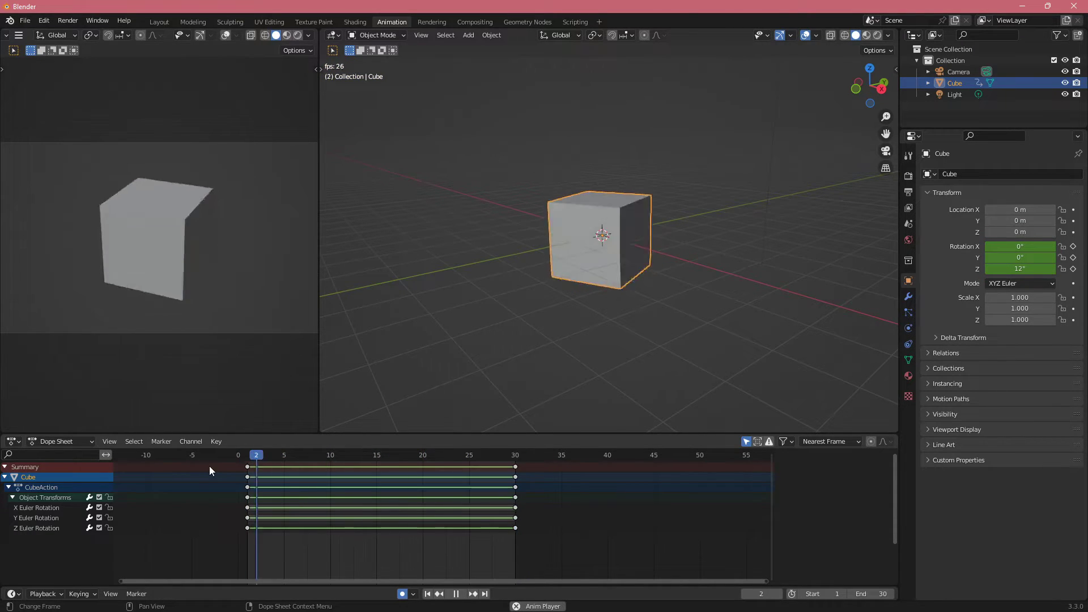
key(Escape)
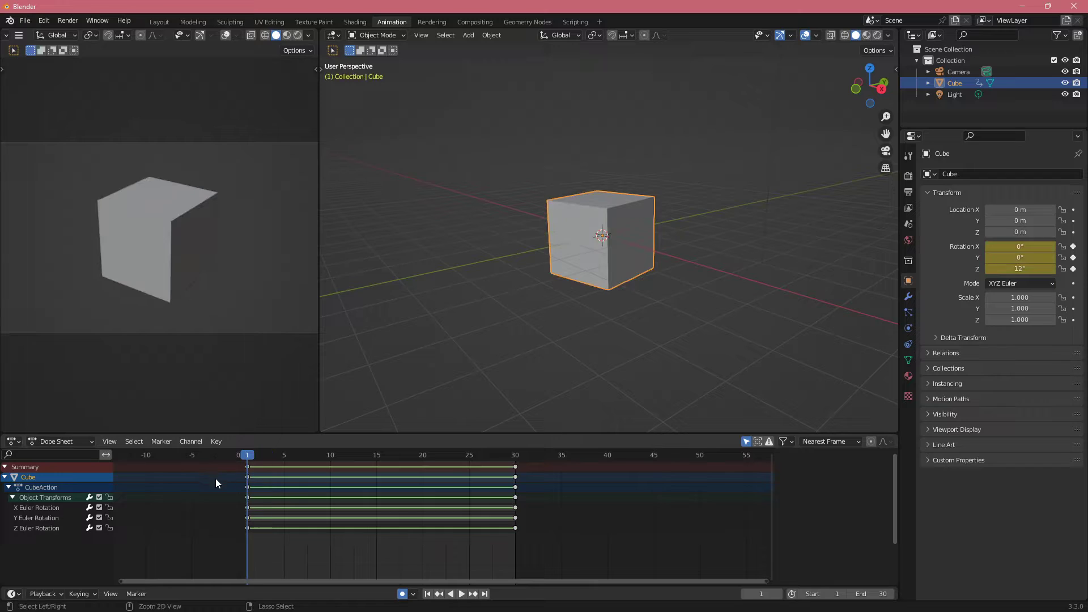
Undo the frame 0 keyframe deletion and the added frame 1 keyframe, and clear the keyframe selection
ctrl+click(215, 488)
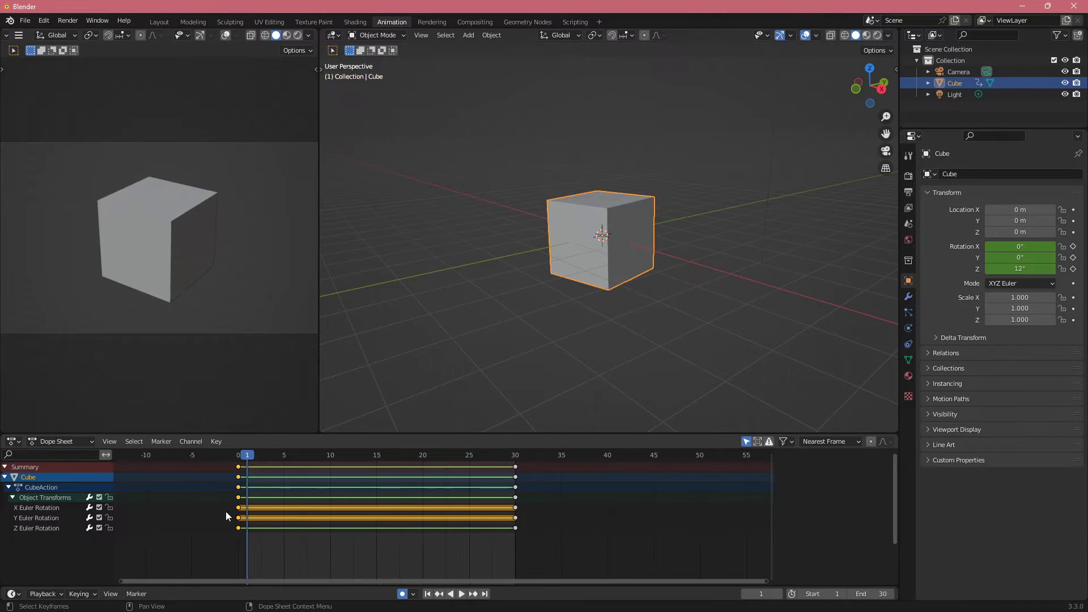
click(223, 546)
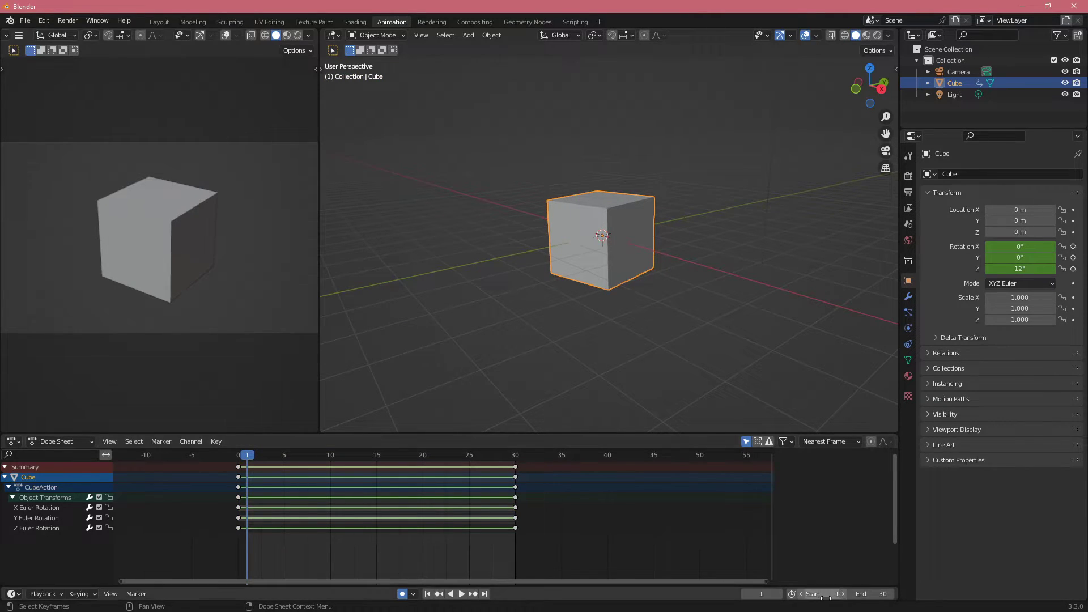
Set the scene's start frame to 0 and play the animation
click(802, 593)
key(space)
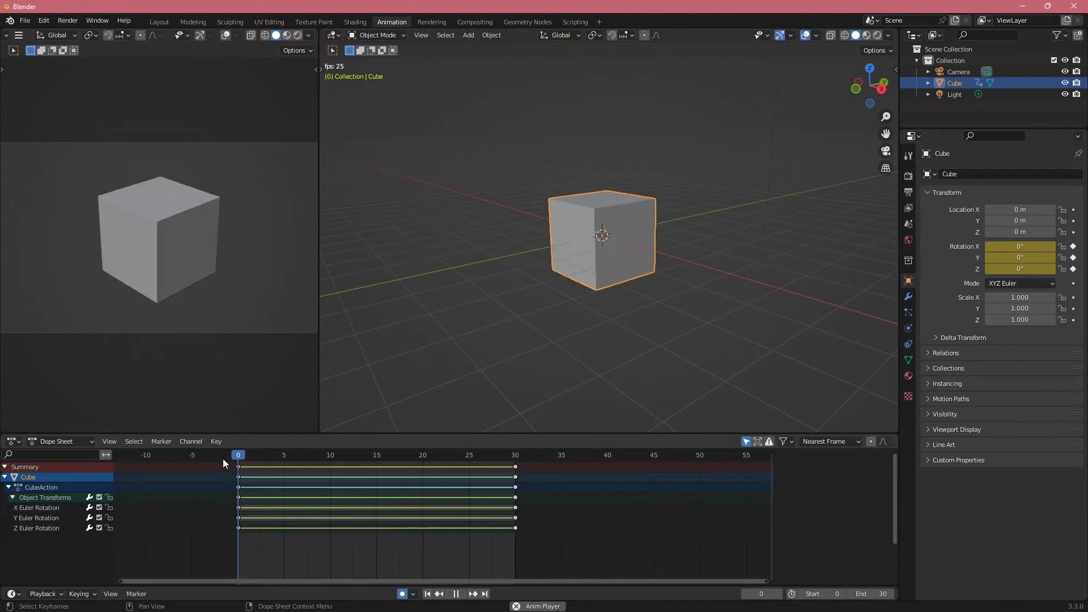
key(space)
Set the scene's start frame back to 1 and play the rotation with the playhead starting from frame 0
click(811, 594)
text(1)
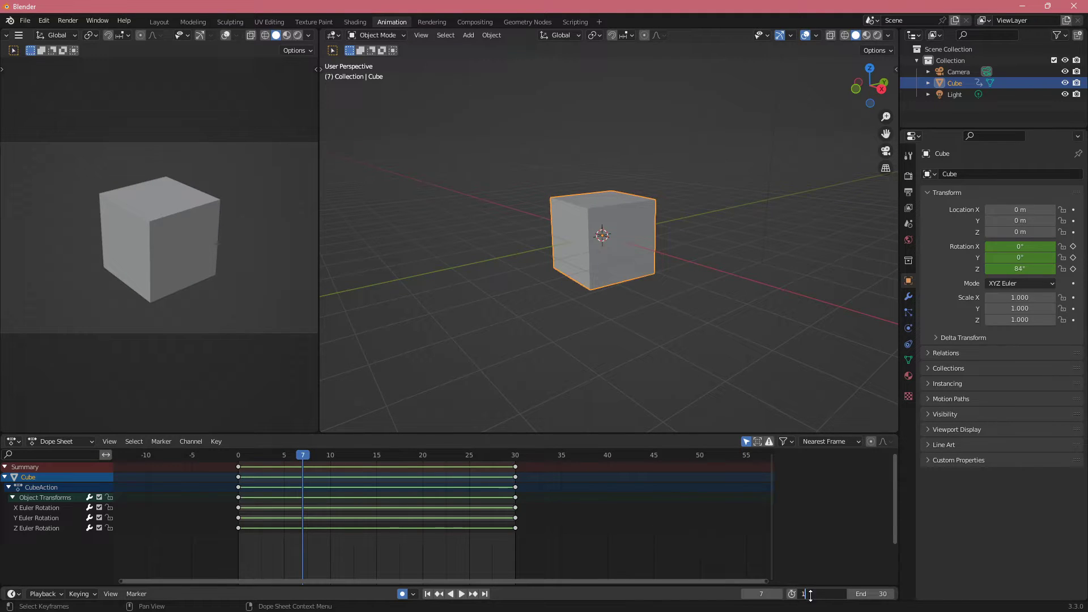
key(Return)
drag(304, 456, 230, 453)
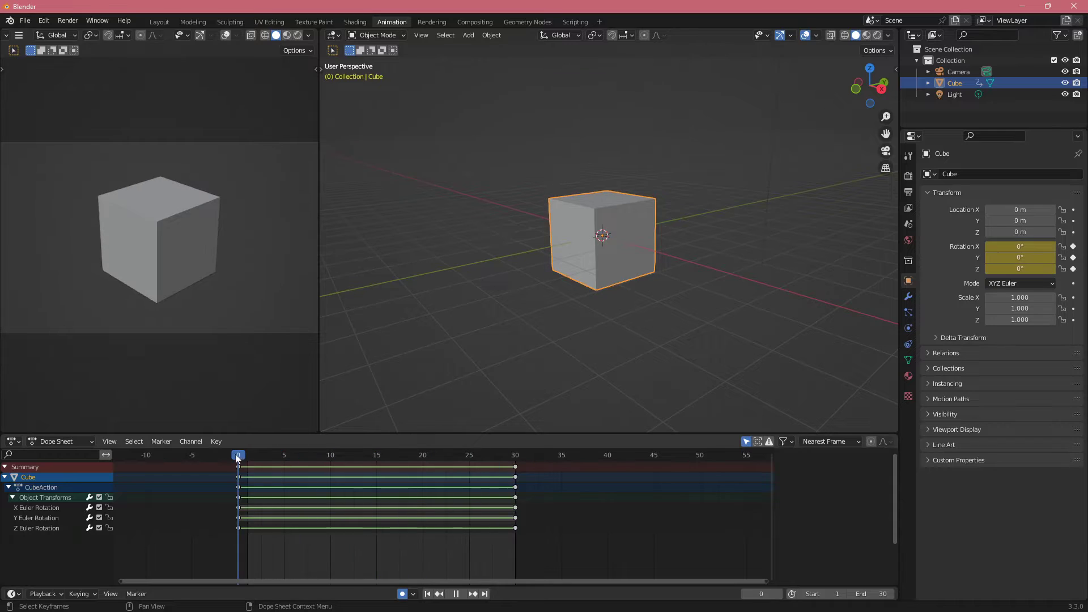
key(space)
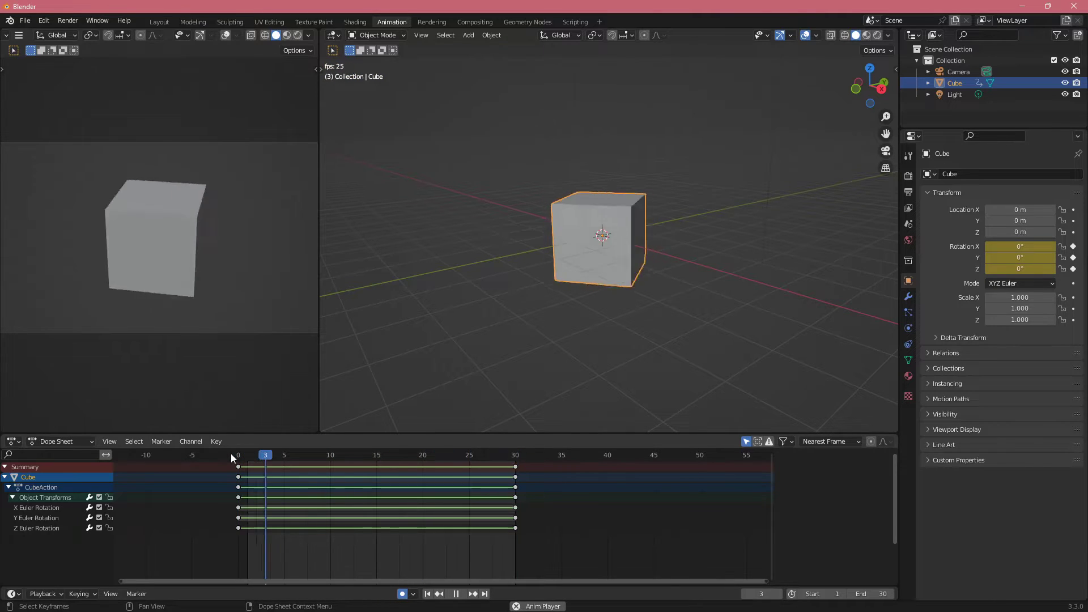
key(space)
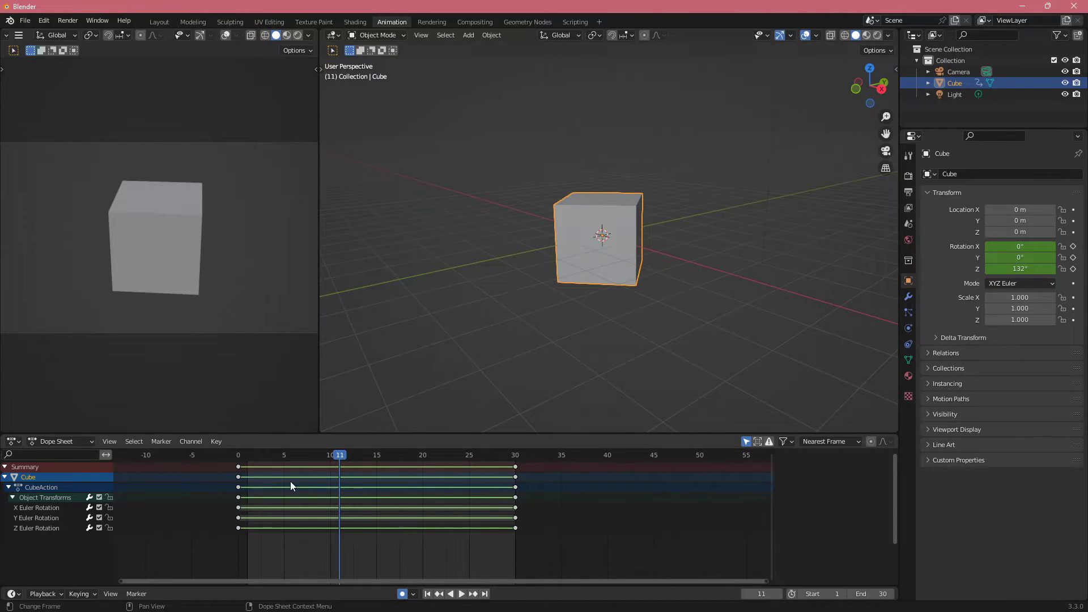
Replay the cube's rotation from around frame 0, change the Dope Sheet to Action Editor mode, and play it again
key(space)
click(260, 460)
key(space)
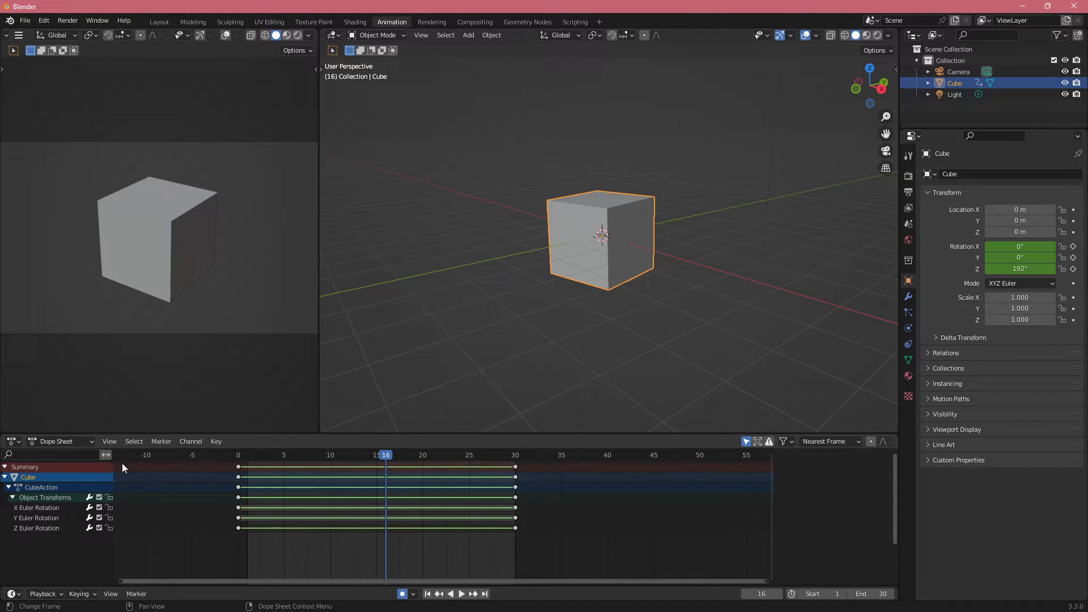
click(79, 442)
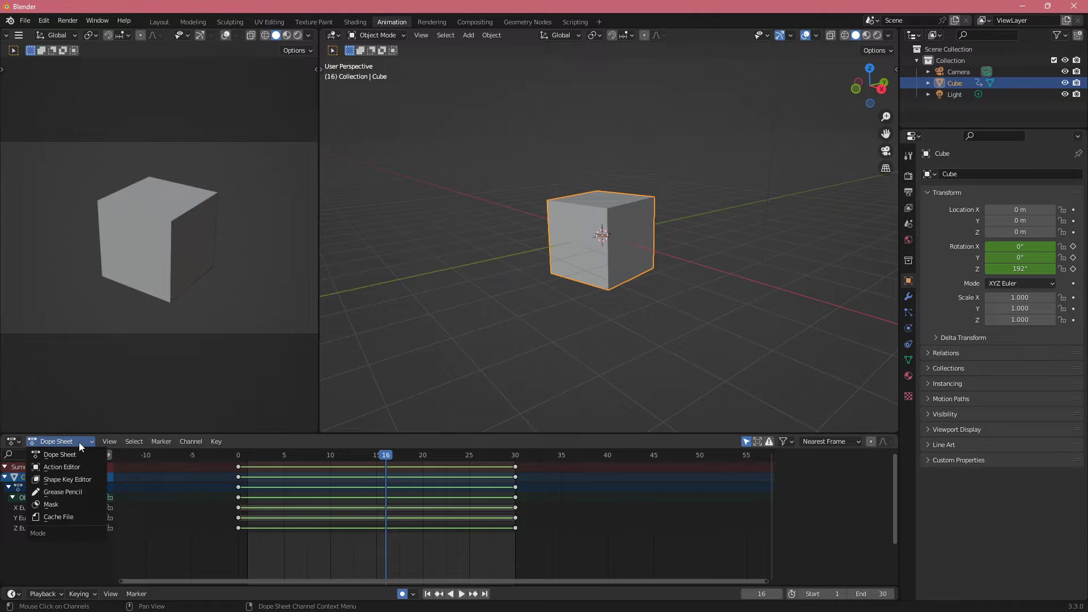
click(73, 467)
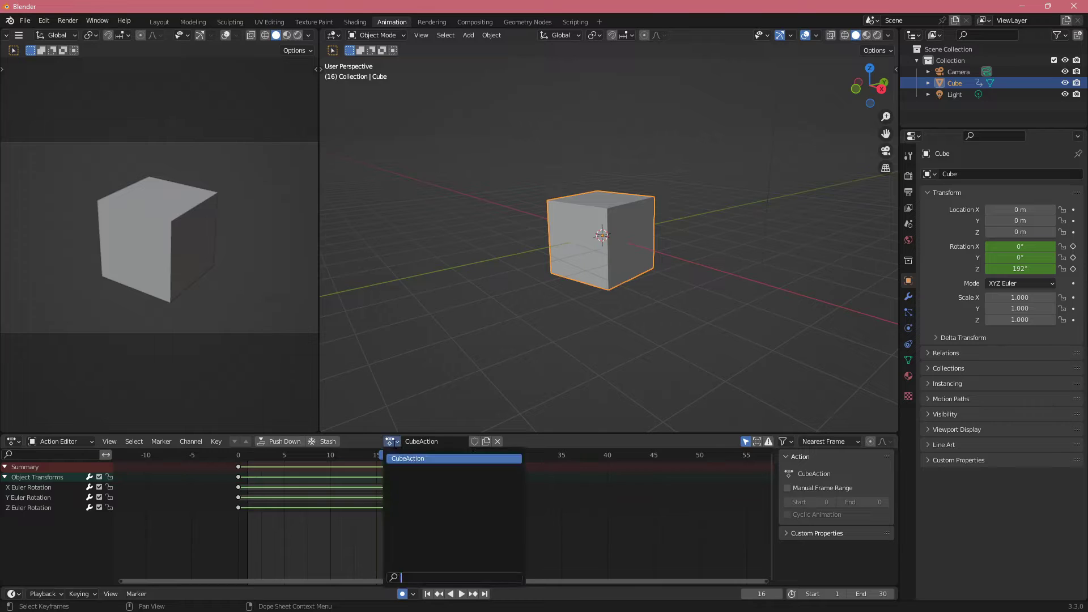
key(space)
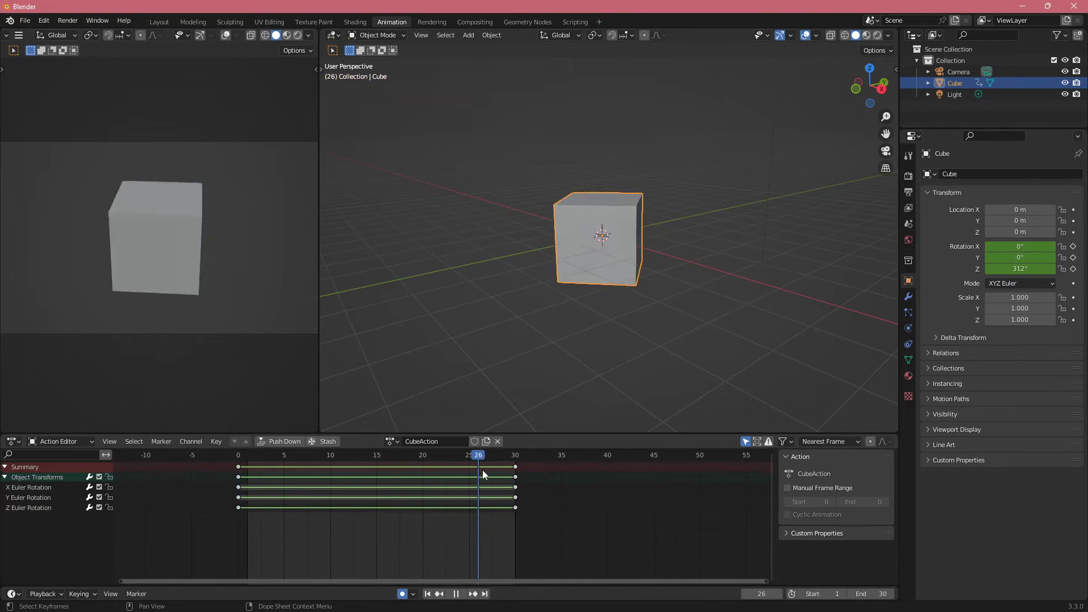
key(space)
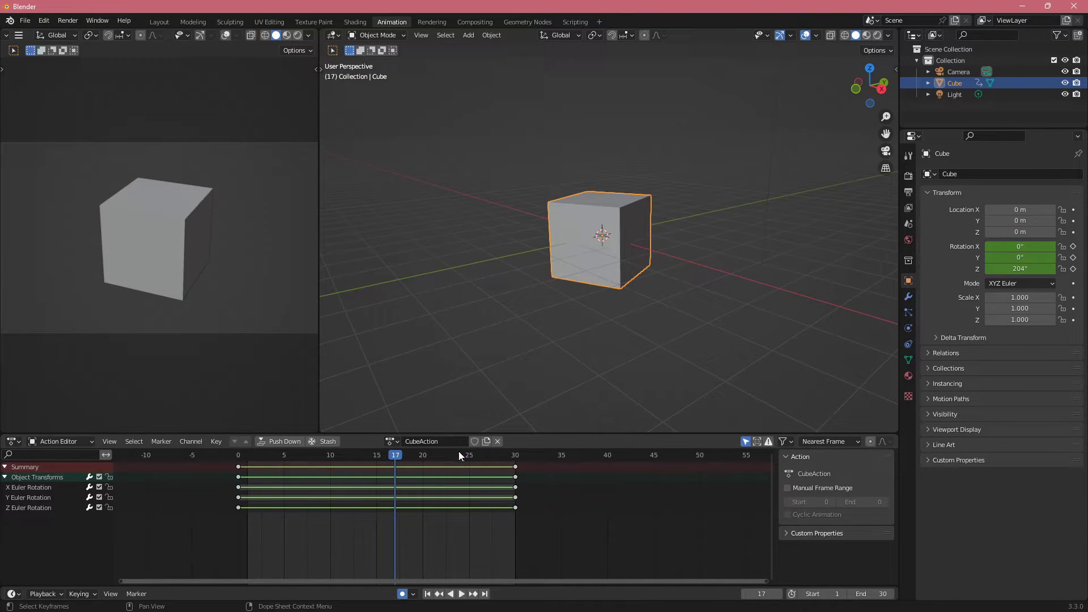
Duplicate the cube's current action and name the copy CubeJump
click(486, 441)
double_click(419, 442)
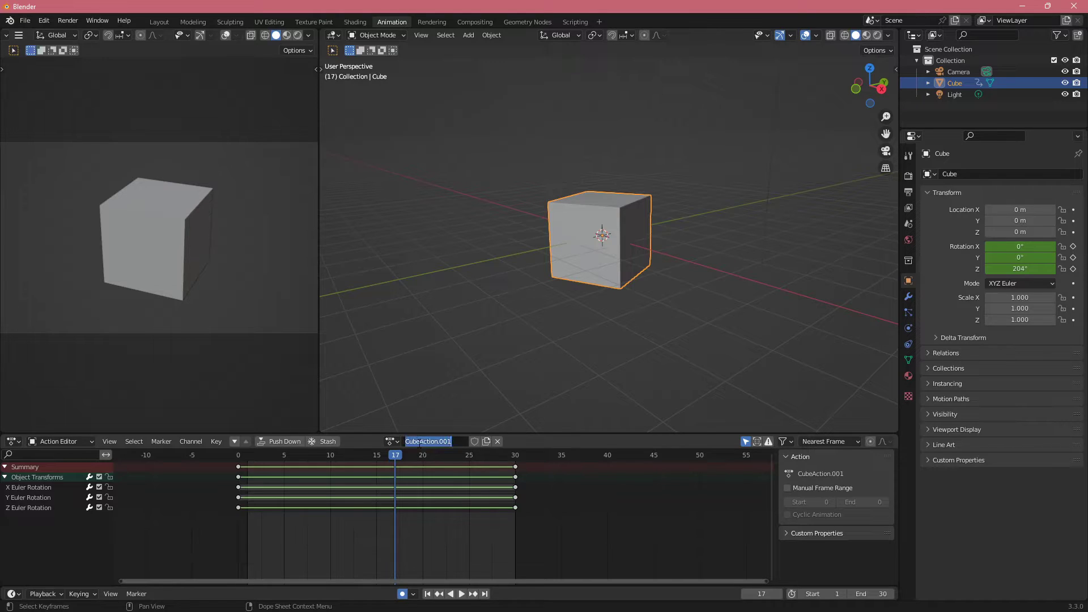
text(CubeJump)
key(Return)
Delete all rotation keyframes from the CubeJump action and assign the emptied CubeJump action to the cube again
key(a)
key(x)
click(314, 504)
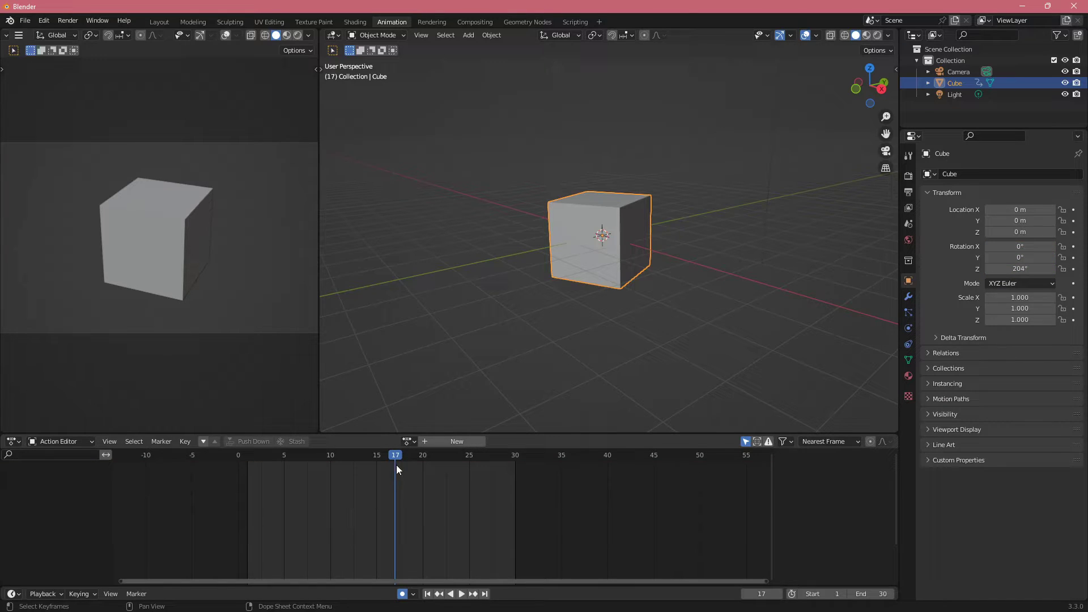
click(410, 442)
click(420, 468)
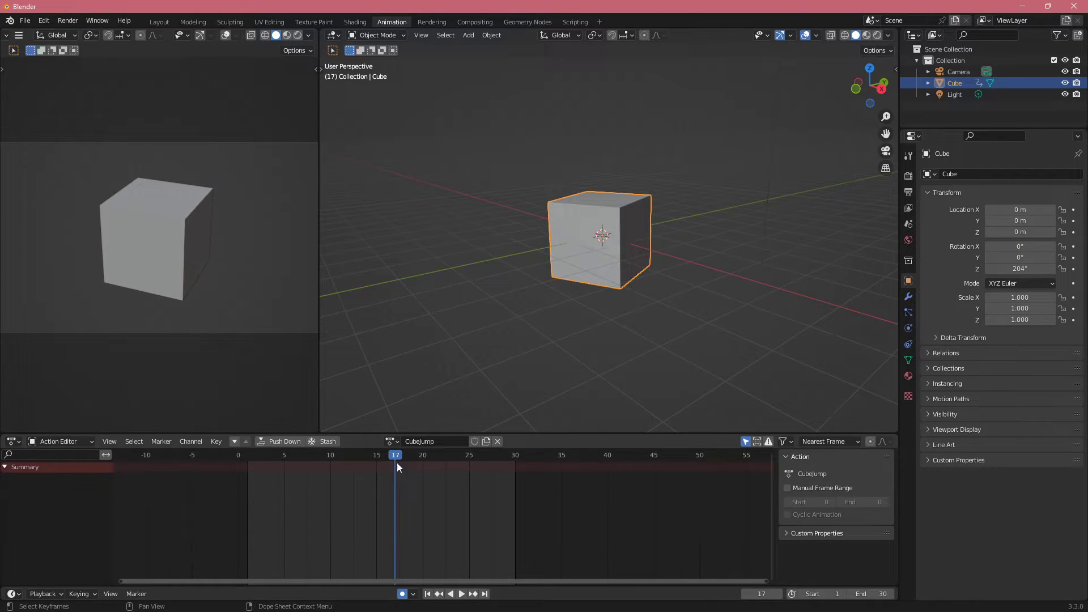
Insert a Location keyframe for the cube at frame 0 in the CubeJump action
drag(397, 463, 238, 464)
mouse_move(580, 328)
middle_down()
mouse_move(603, 311)
mouse_move(586, 309)
middle_up()
key(i)
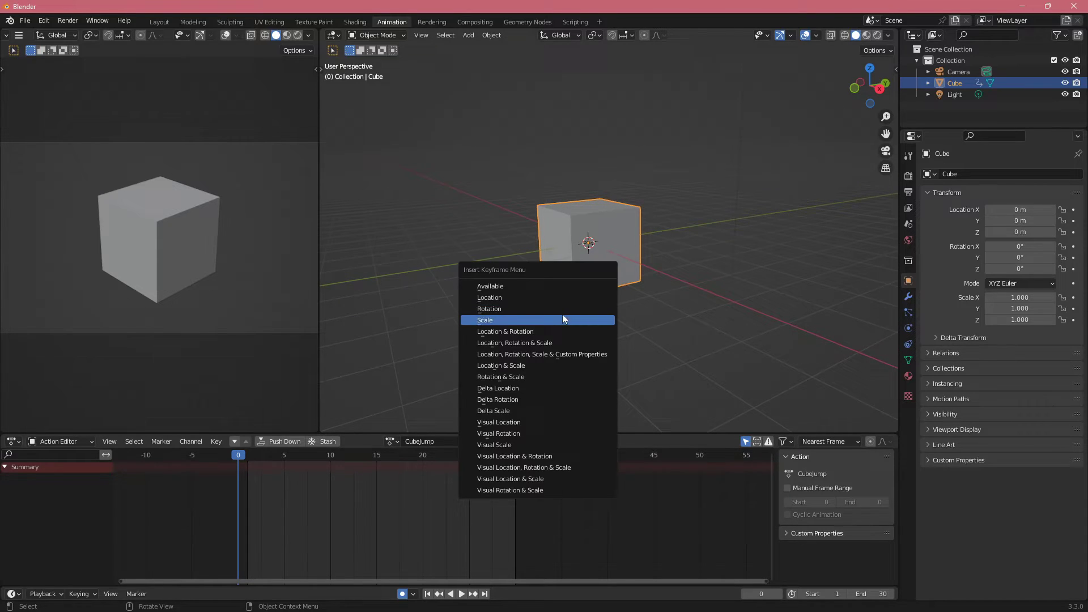
click(531, 298)
click(239, 468)
key(space)
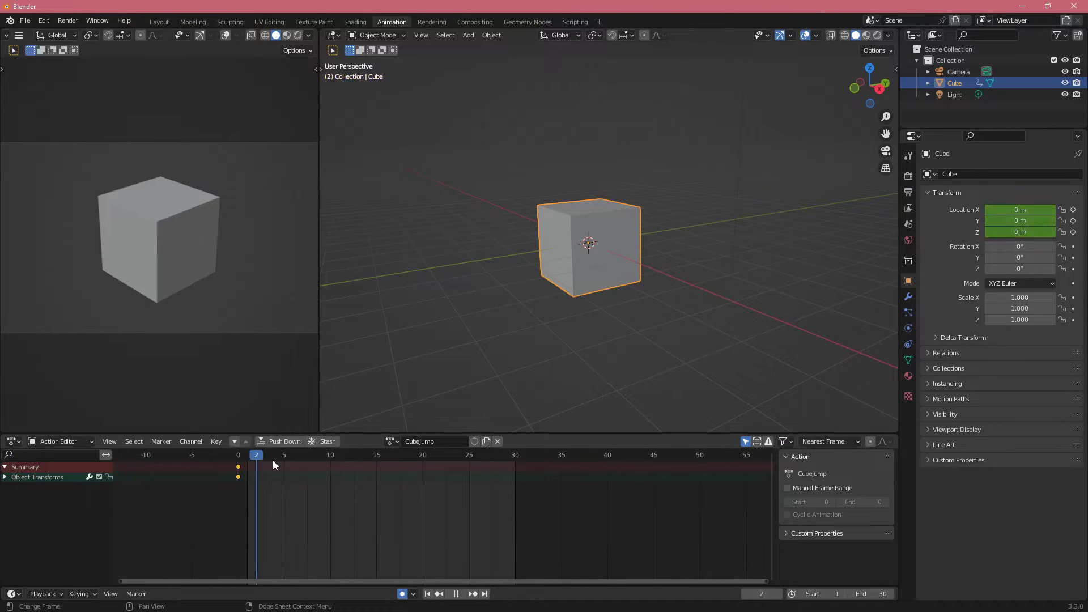
Copy the frame 0 location keyframe to frame 30 and set the interpolation mode of the selected keyframes
drag(274, 461, 240, 477)
key(ctrl+v)
right_click(239, 477)
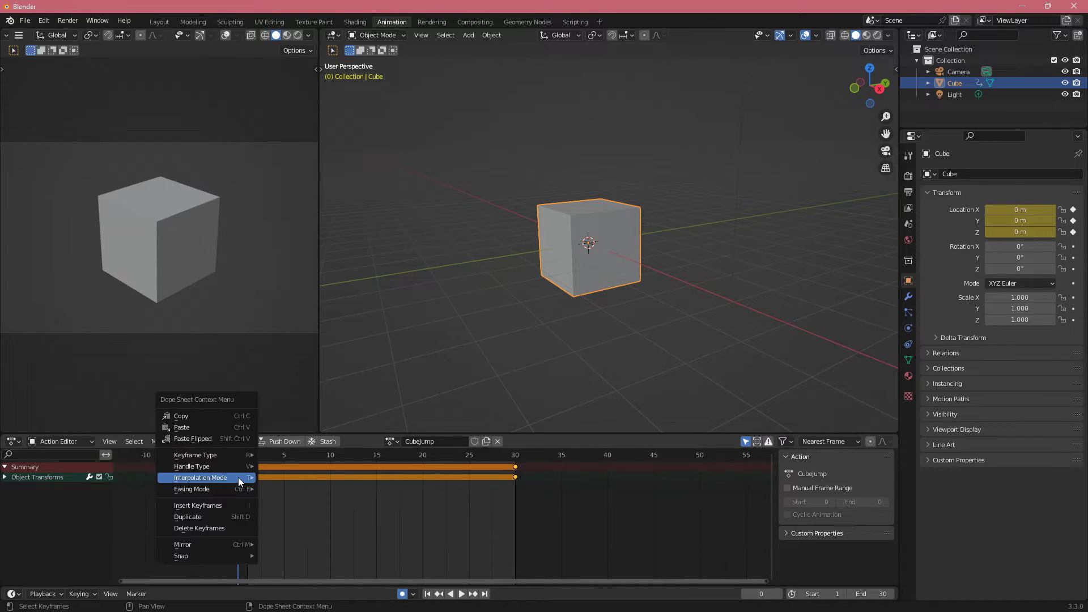
mouse_move(238, 478)
click(460, 509)
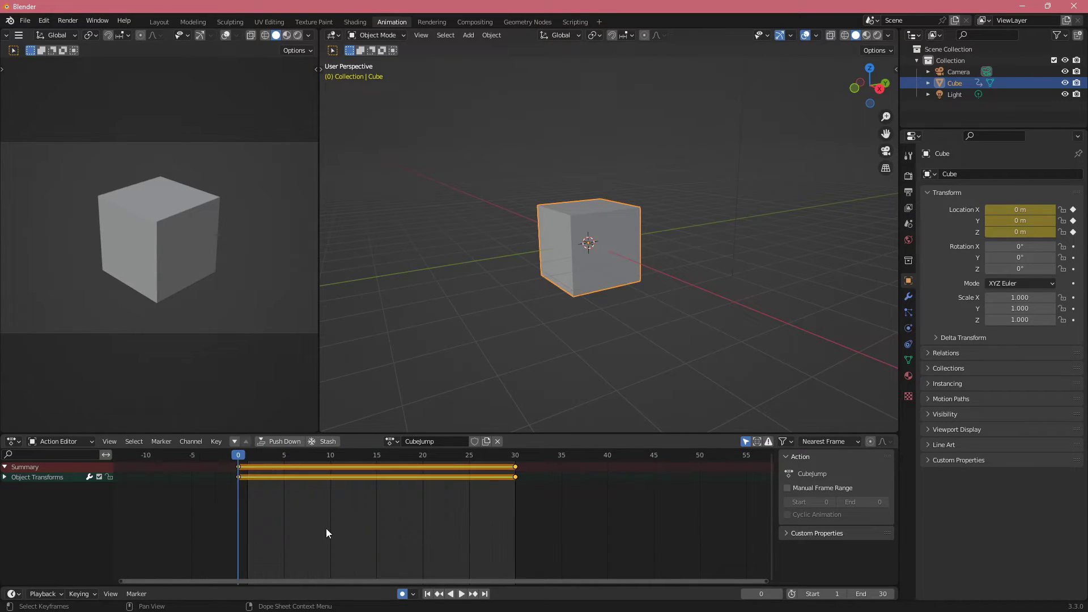
Delete the X Location and Y Location channels from the CubeJump action and play the animation
click(7, 481)
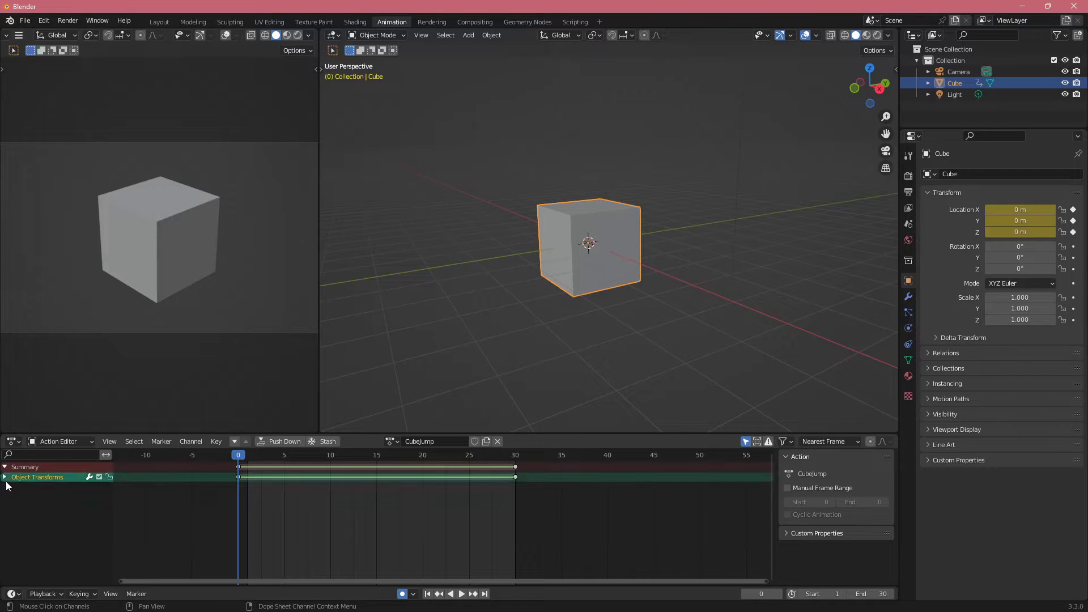
click(5, 478)
click(14, 488)
shift+click(26, 499)
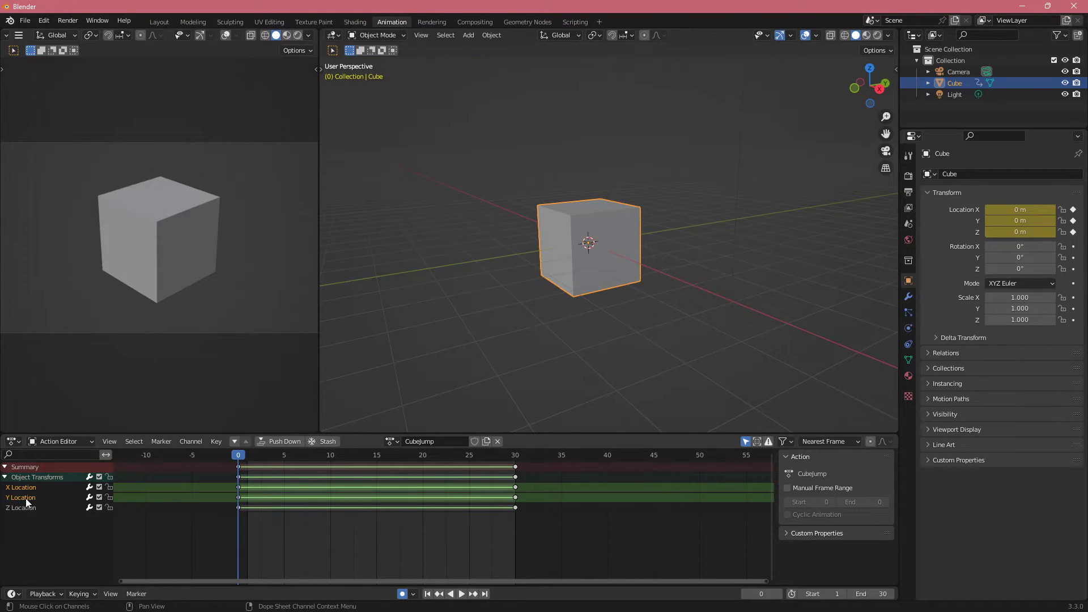
key(x)
mouse_move(247, 454)
mouse_down()
mouse_move(315, 456)
mouse_move(227, 461)
mouse_up()
key(space)
key(space)
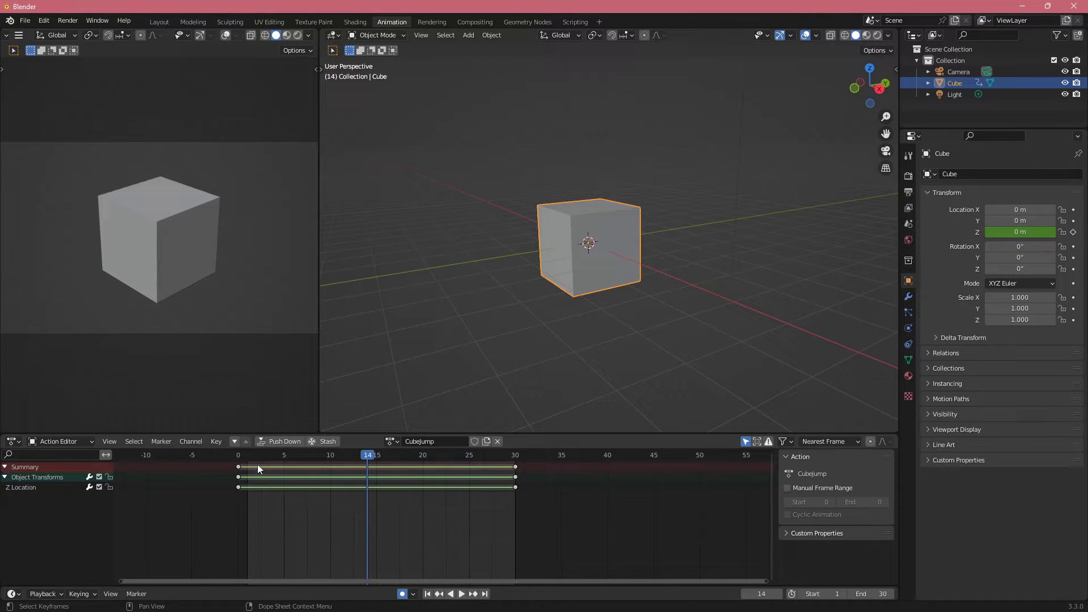
Set the interpolation mode of all remaining Z Location keyframes and play the animation
click(238, 457)
key(a)
right_click(236, 485)
mouse_move(239, 487)
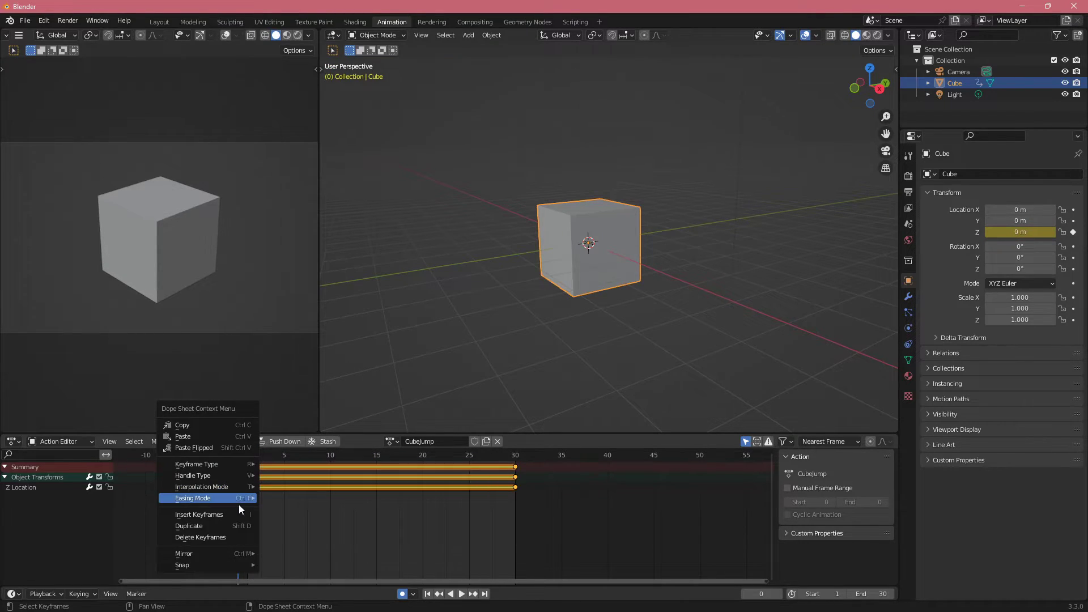
click(449, 520)
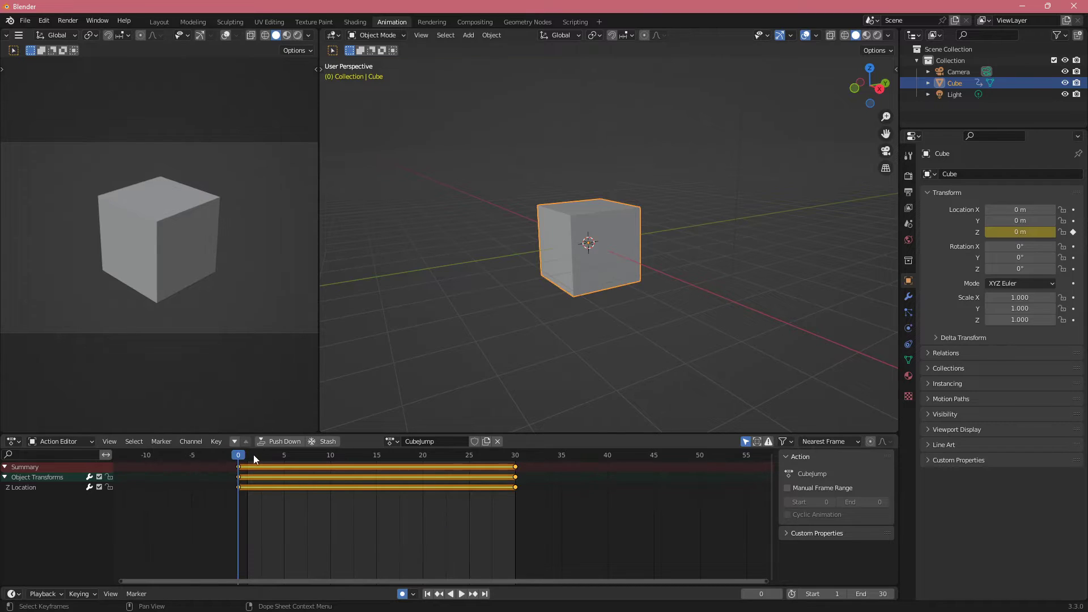
key(space)
key(space)
Raise the cube along Z at frame 30 to about 1.87 m with auto keying, and clear the keyframe selection
click(47, 487)
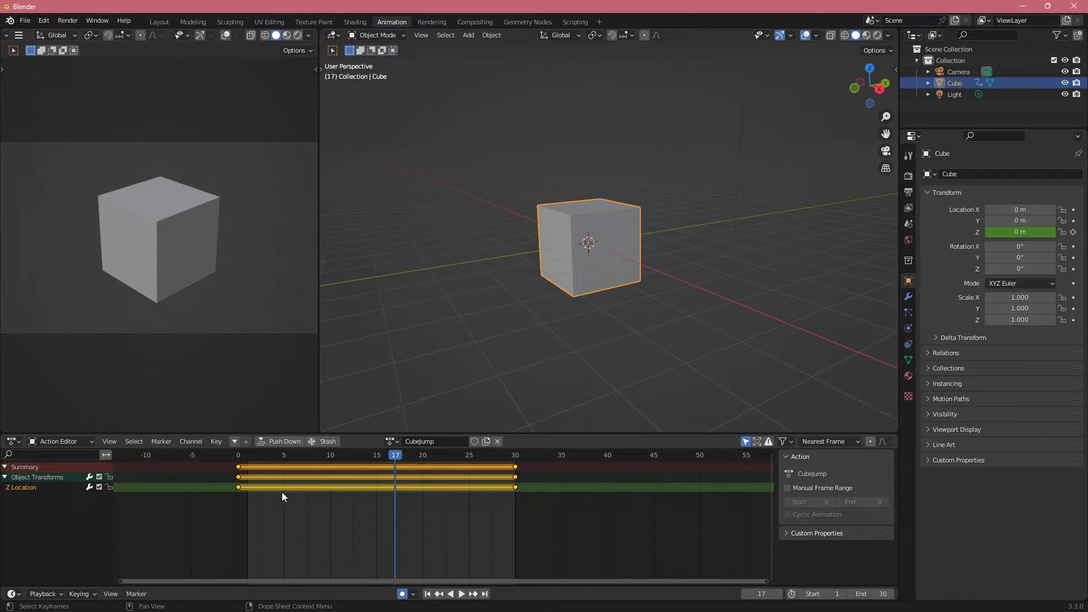
drag(402, 455, 516, 461)
key(g)
key(z)
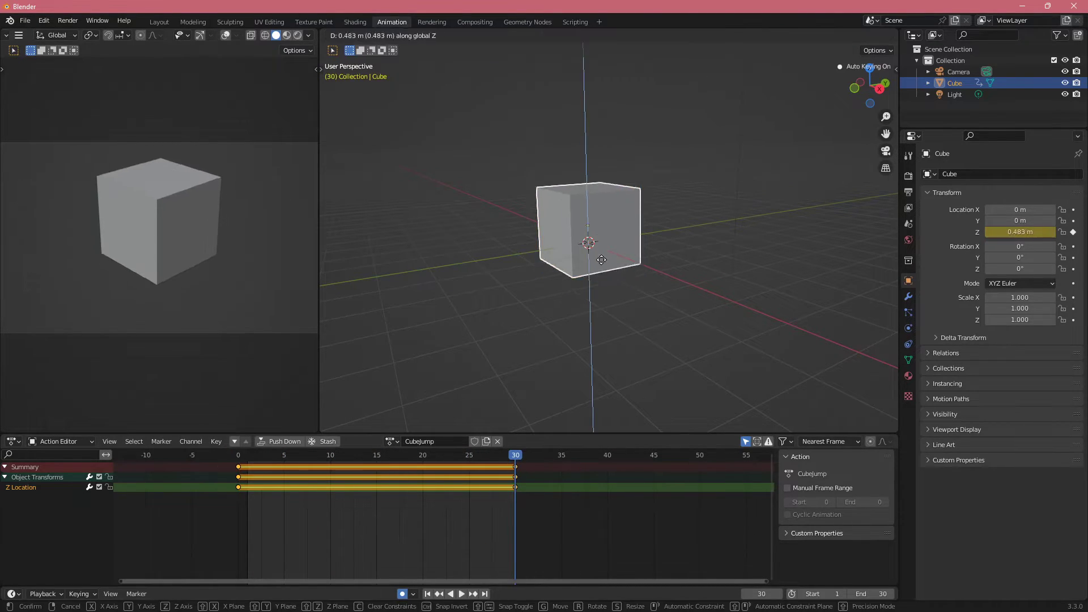
click(610, 209)
middle_drag(407, 577, 379, 542)
click(462, 523)
middle_drag(478, 522, 447, 535)
drag(443, 563, 479, 474)
key(Delete)
middle_drag(427, 561, 431, 563)
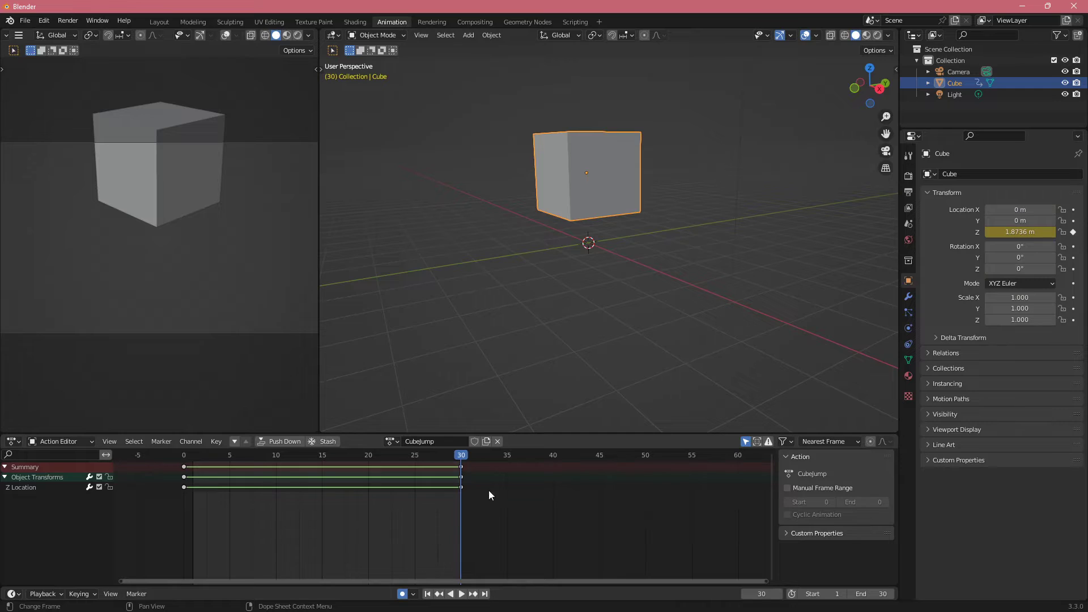
Play the CubeJump animation from frame 0 and scrub through its middle frames
drag(415, 455, 162, 458)
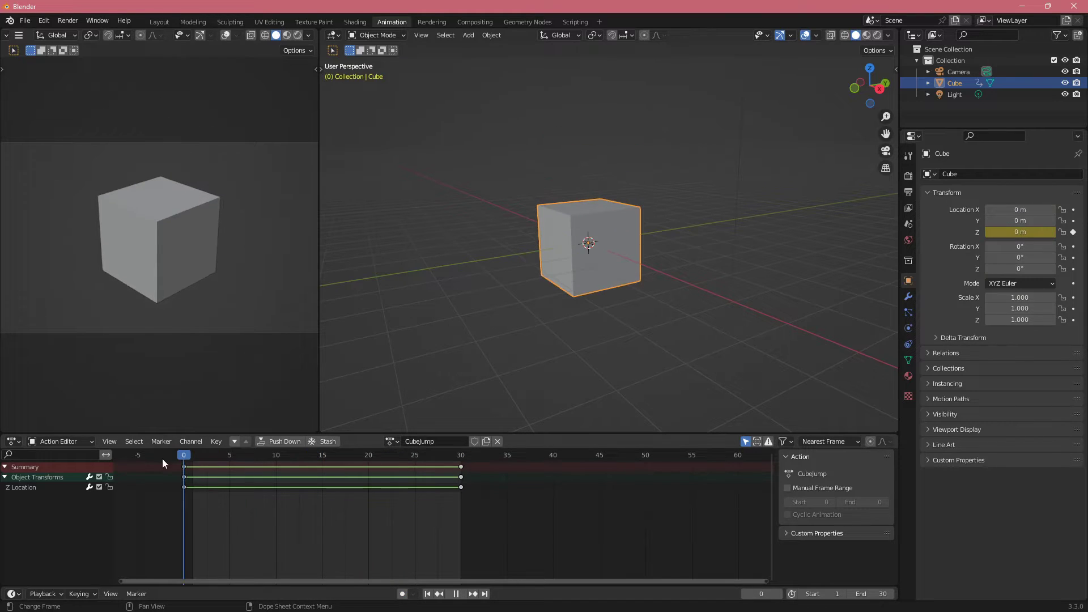
key(space)
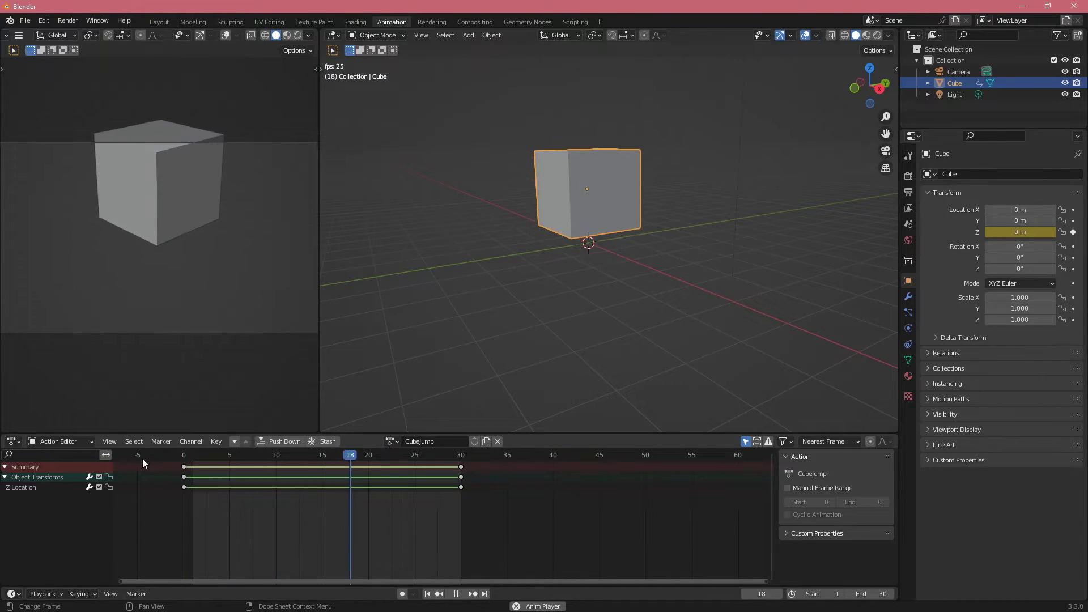
drag(316, 459, 341, 479)
key(space)
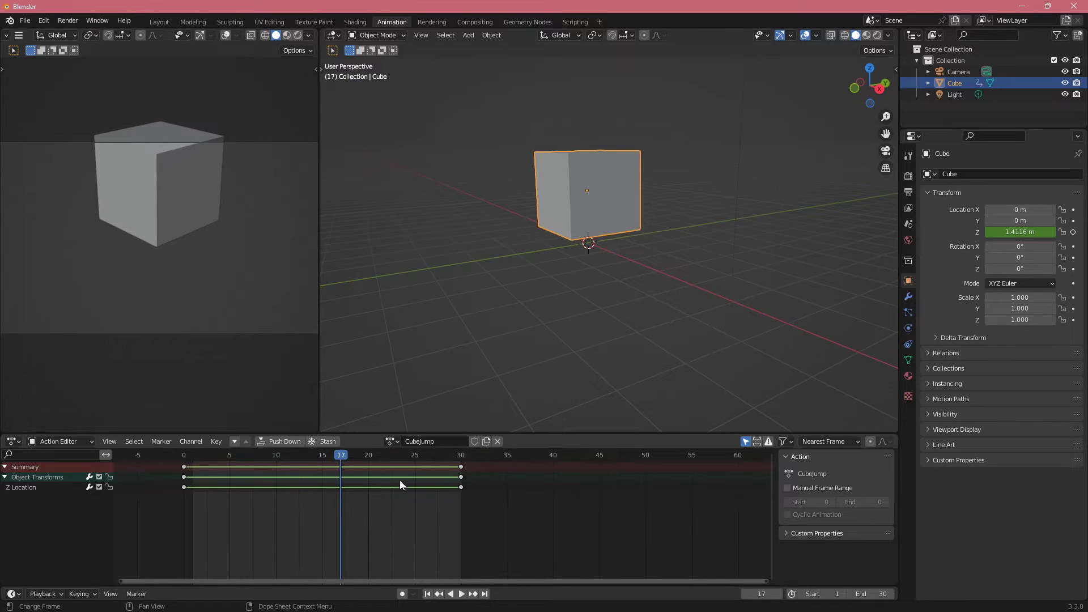
Switch the cube's active action to CubeAction and play the rotation
click(392, 441)
click(387, 462)
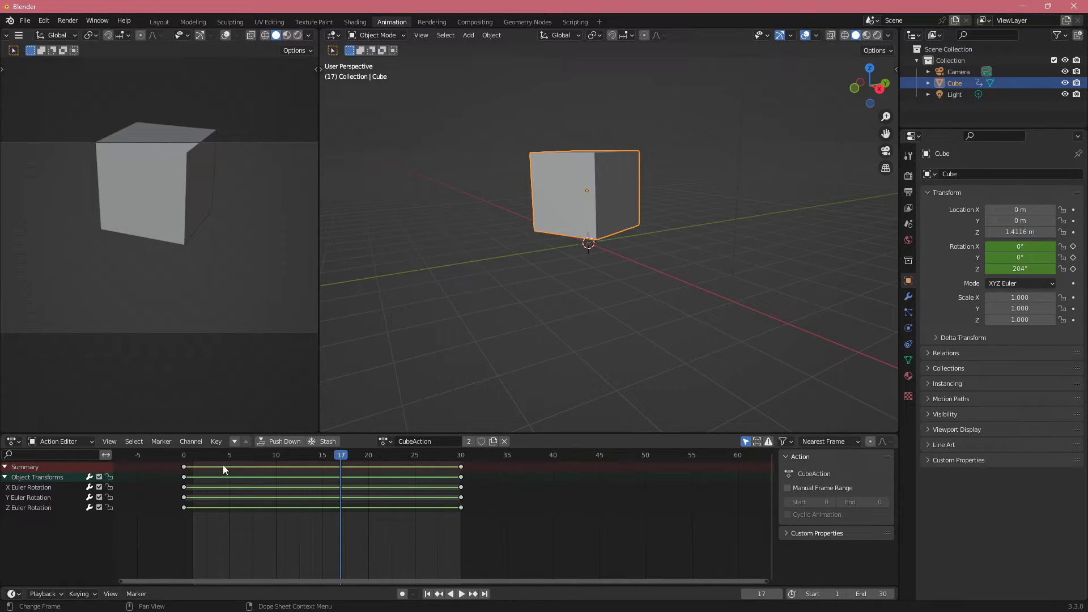
key(space)
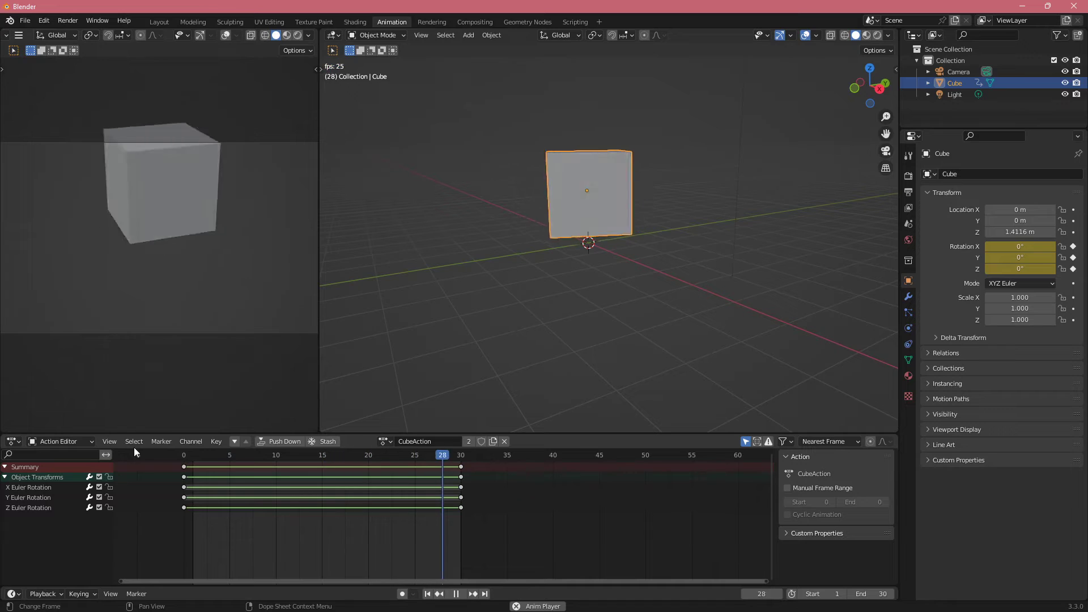
key(space)
middle_drag(736, 279, 648, 247)
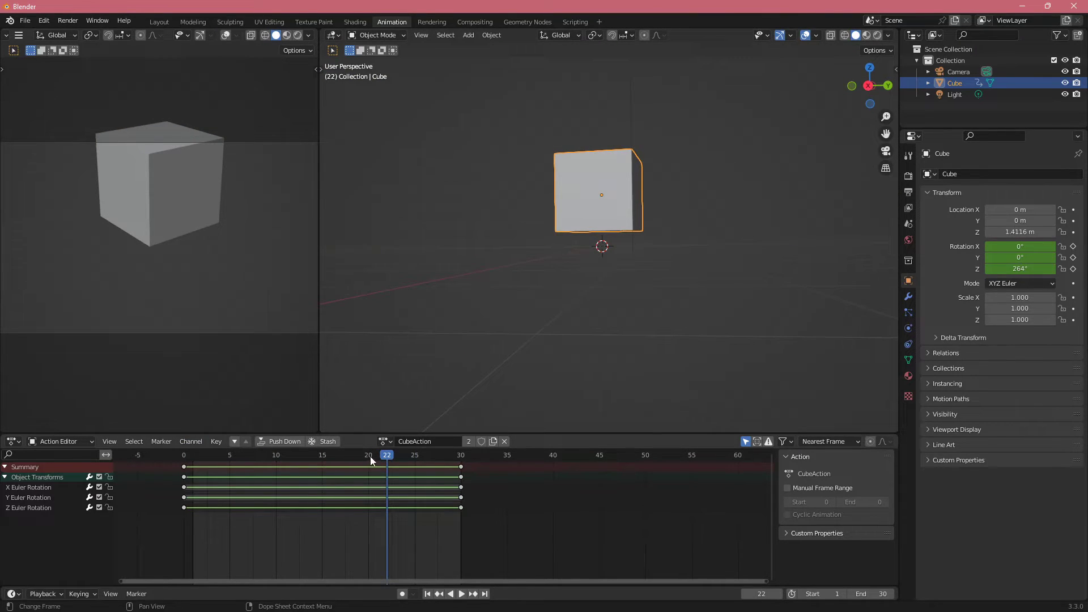
Insert a Location & Rotation keyframe for the cube at frame 0 of CubeAction
drag(370, 457, 120, 474)
middle_drag(554, 324, 602, 314)
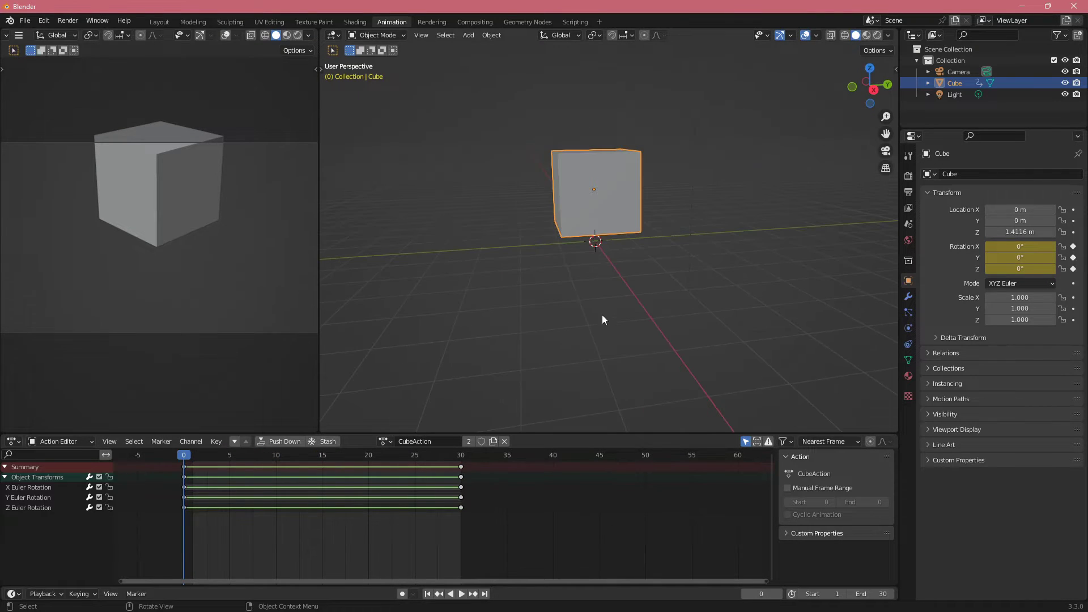
key(i)
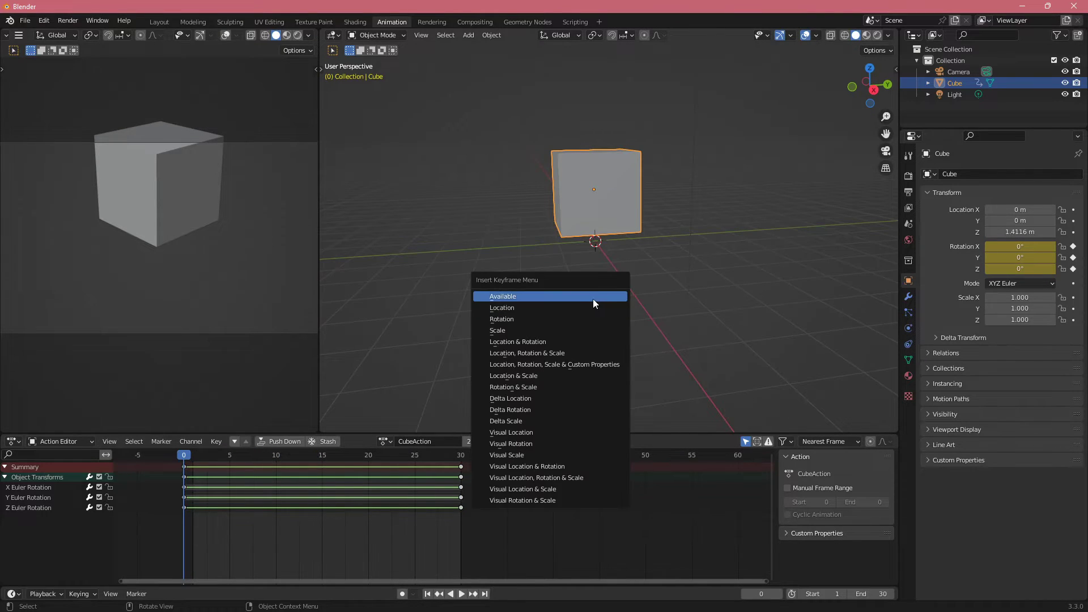
click(544, 342)
middle_drag(560, 318, 555, 314)
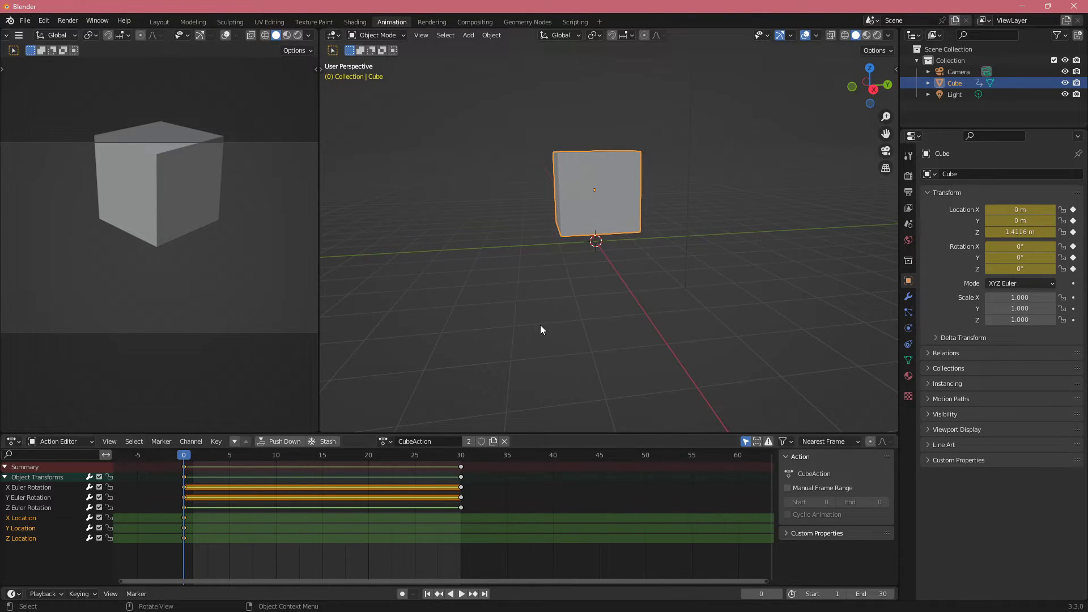
Set the cube's Z location to 0 m at frame 0
middle_drag(539, 325, 595, 306)
middle_drag(577, 253, 551, 275)
middle_drag(595, 327, 616, 320)
click(1008, 233)
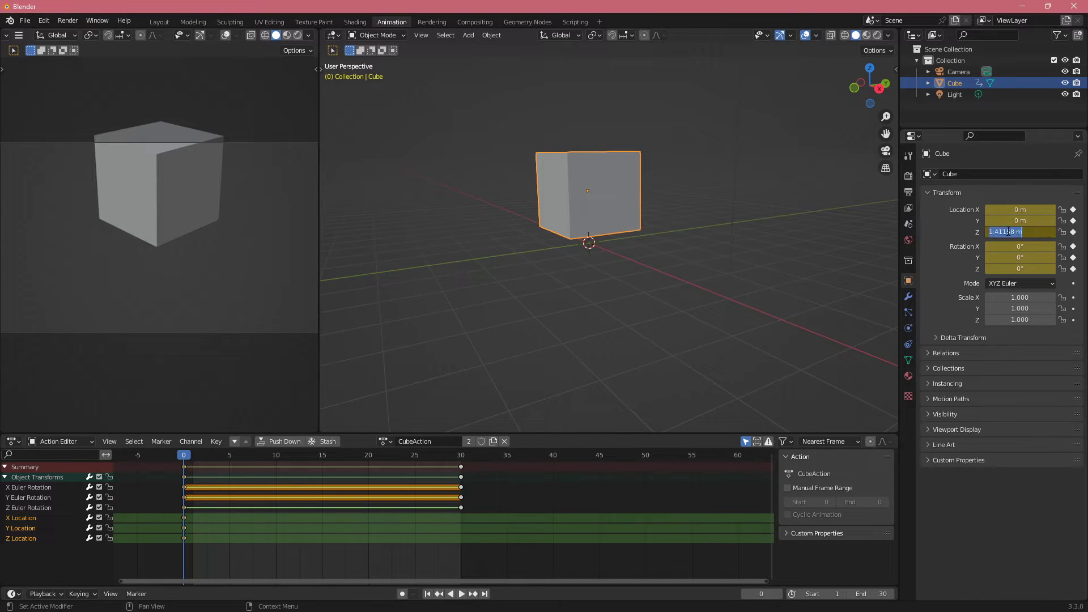
text(0)
key(Return)
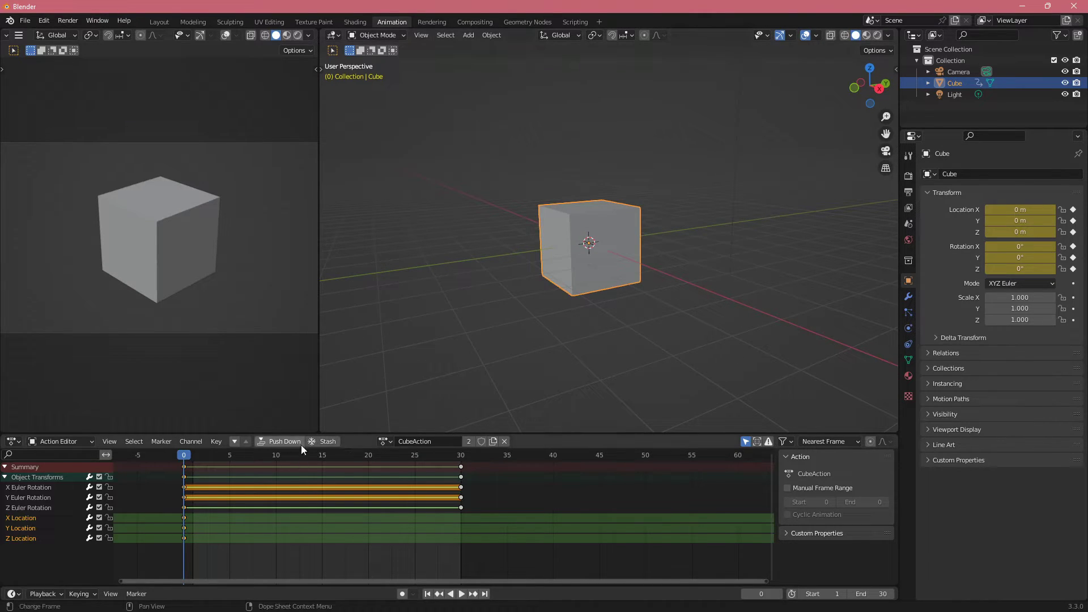
Switch the cube's active action to CubeJump and play the jump
click(387, 441)
click(378, 469)
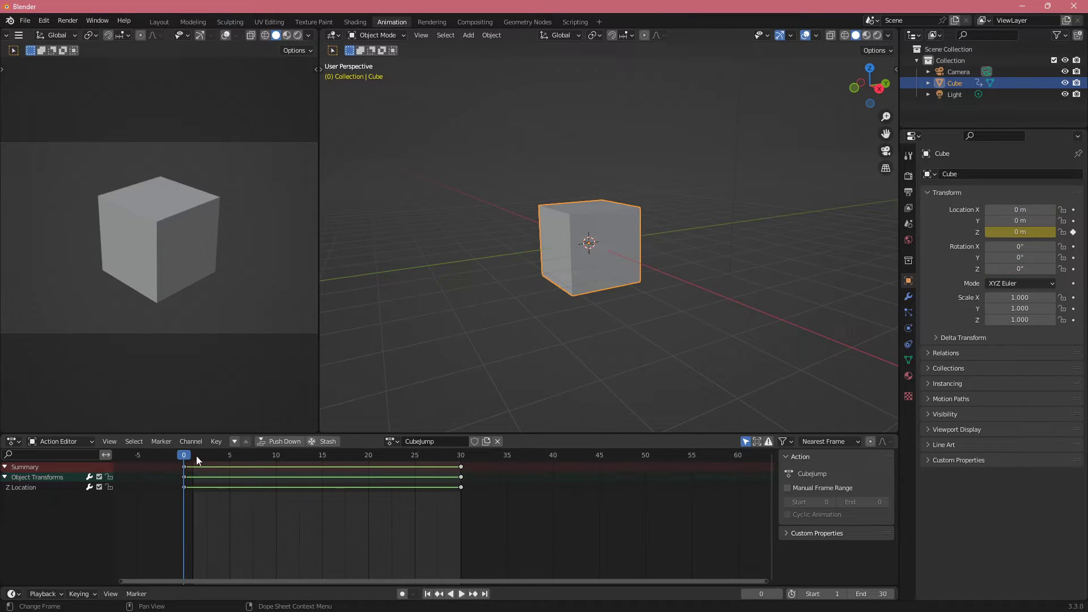
drag(196, 456, 216, 461)
key(space)
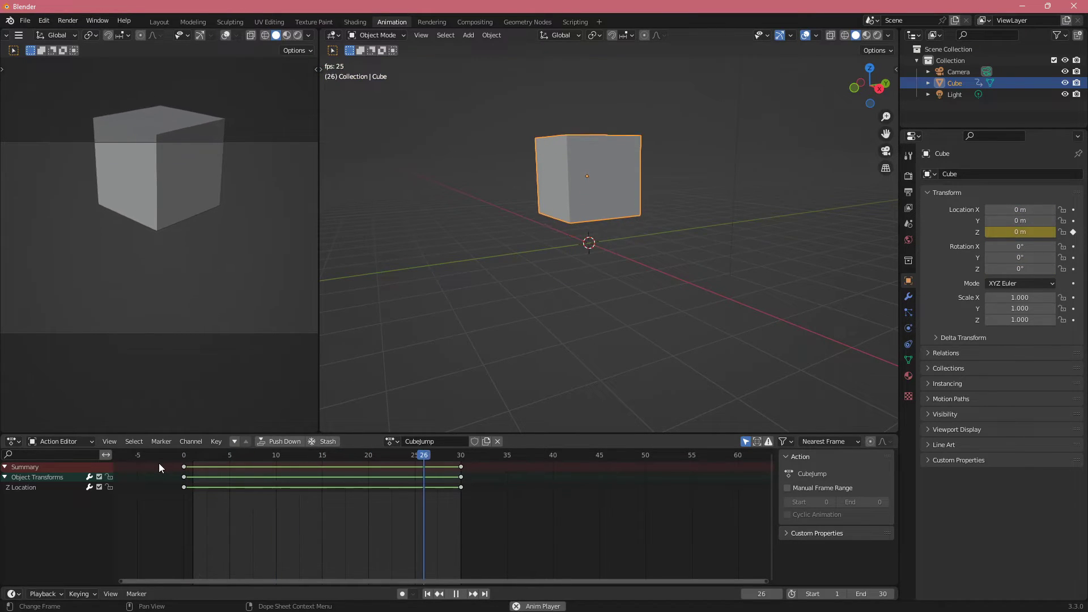
key(space)
Switch the active action back to CubeAction and return the playhead to frame 0
click(391, 441)
click(407, 460)
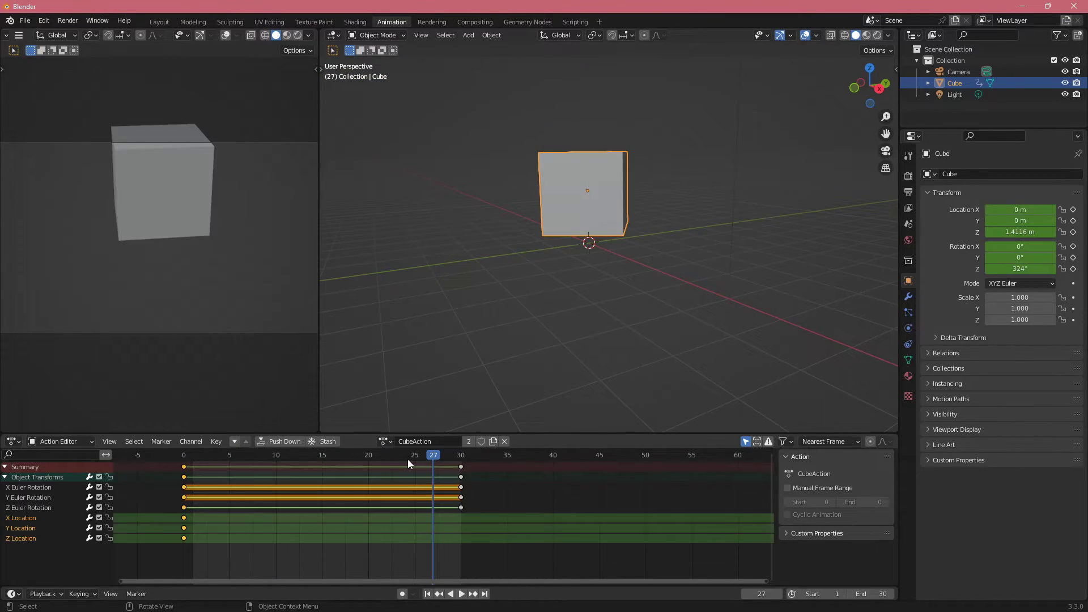
drag(392, 459, 165, 461)
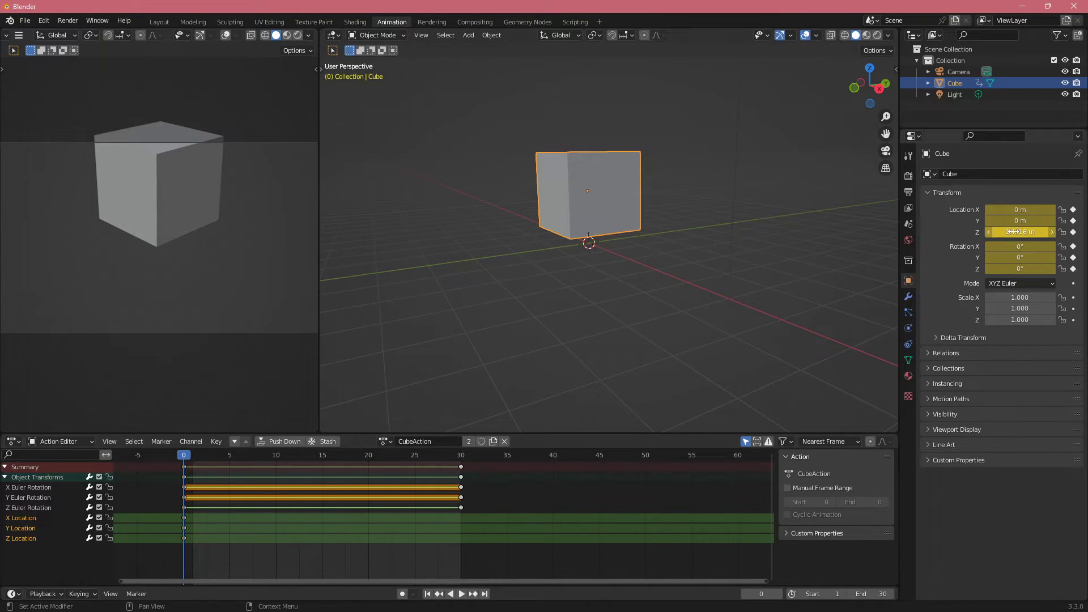
Reset the cube's Z location to 0 m and key its location and rotation again at frame 0 of CubeAction
key(BackSpace)
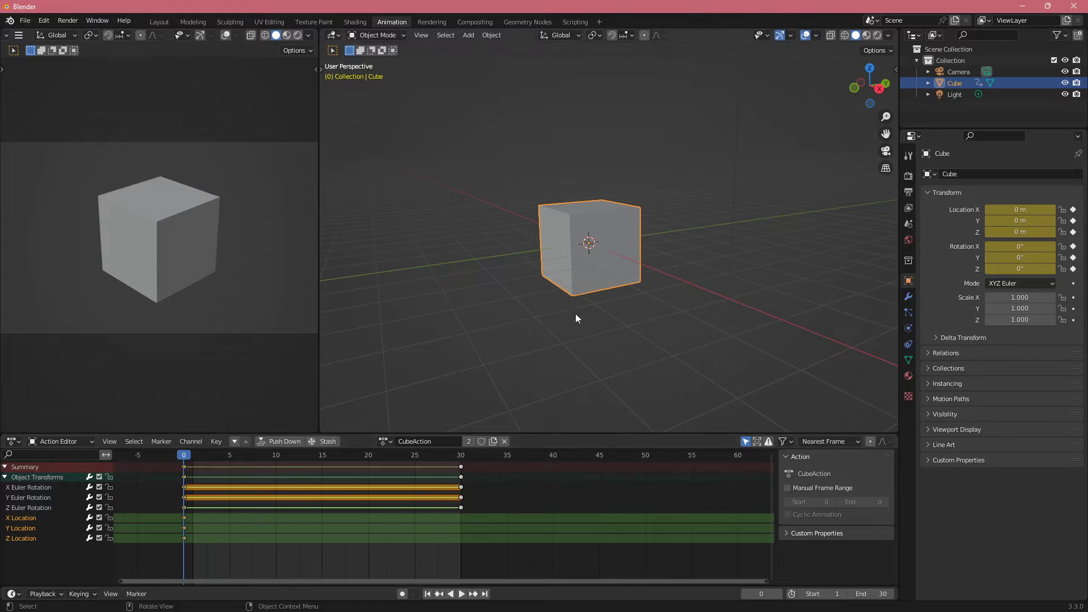
key(i)
click(512, 280)
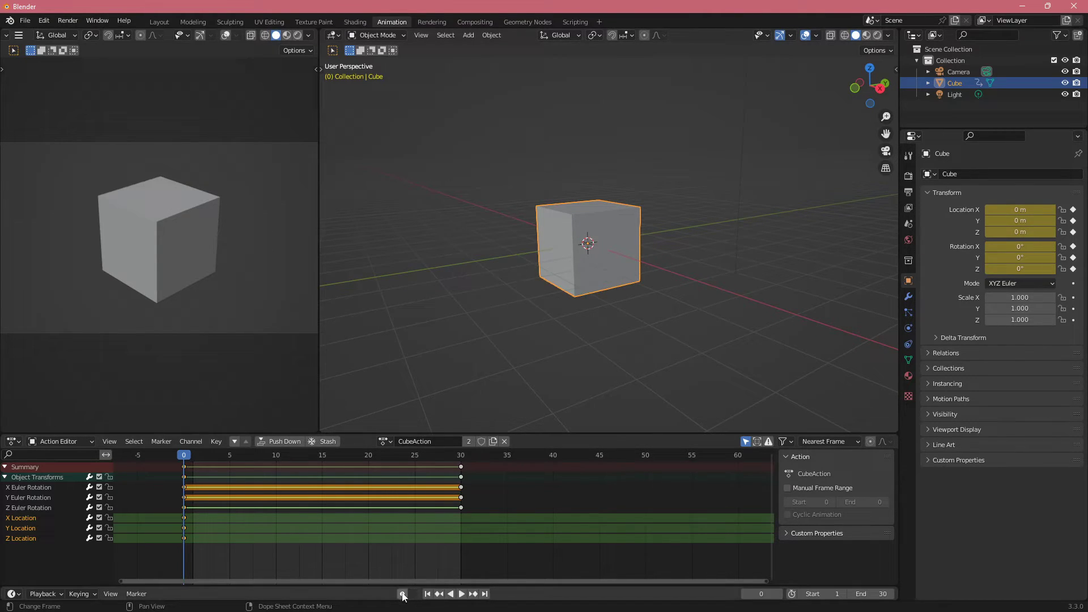
Switch to the CubeJump action, scrub through its start to check it, and switch back to CubeAction
click(386, 441)
click(404, 469)
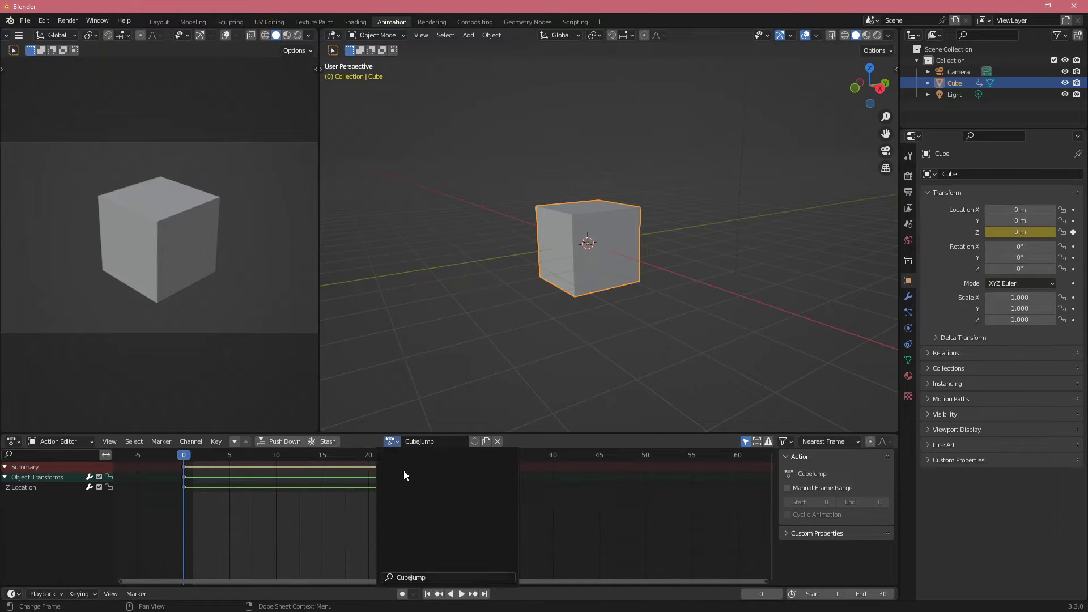
drag(372, 455, 202, 469)
click(385, 442)
click(399, 458)
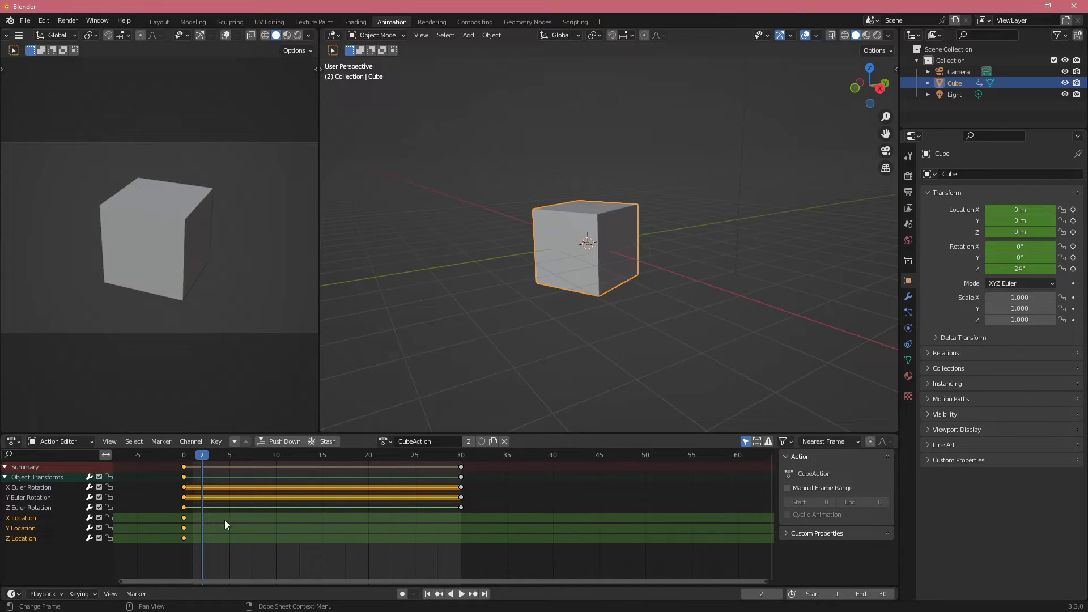
scroll(232, 520, up, 3)
scroll(235, 518, down, 5)
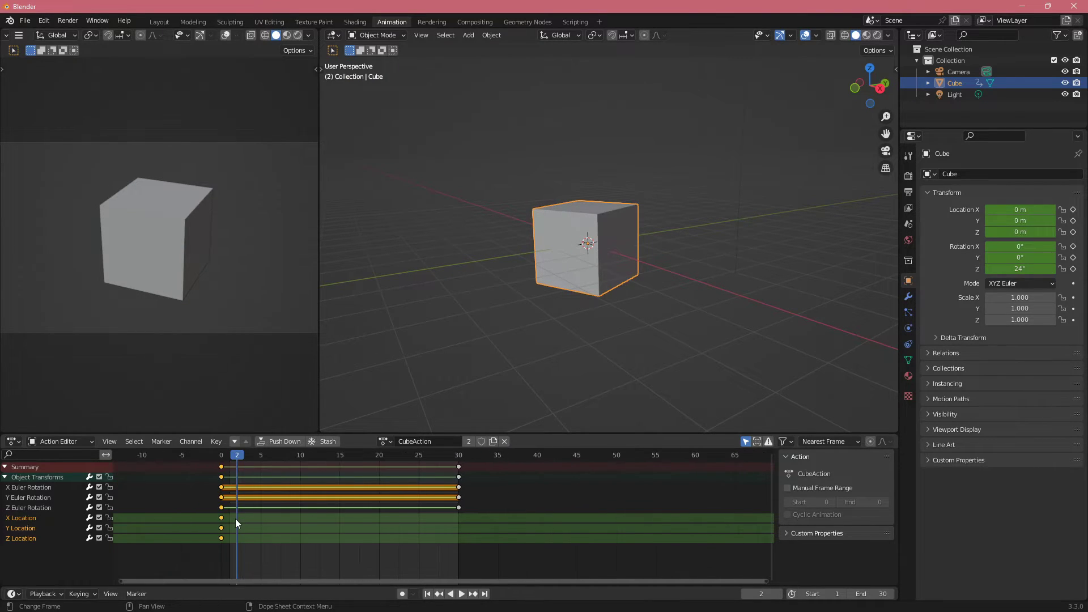
middle_drag(236, 519, 335, 509)
click(386, 439)
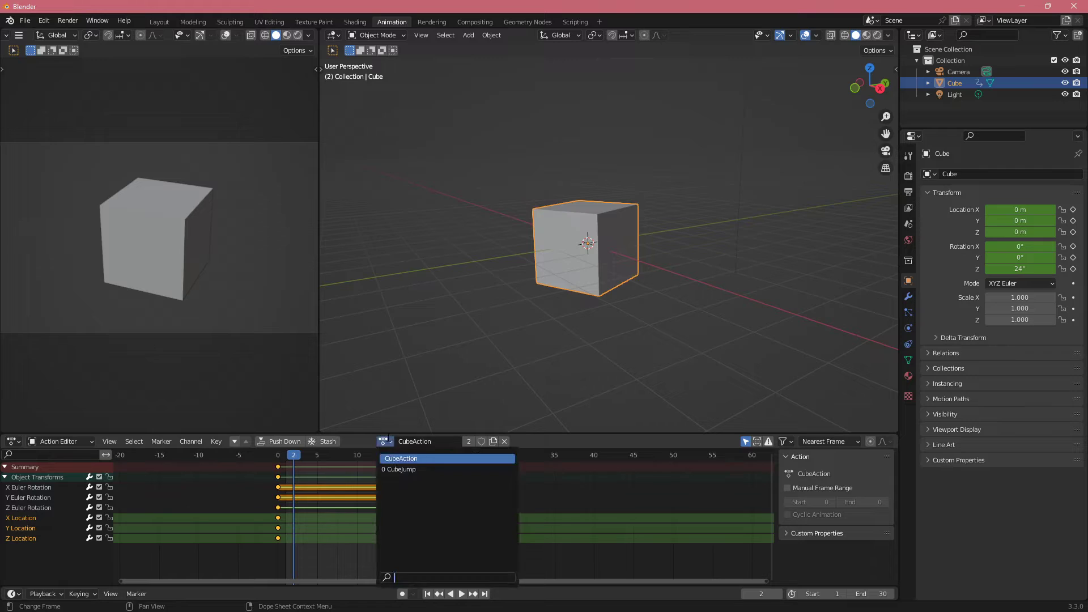
click(386, 439)
click(59, 442)
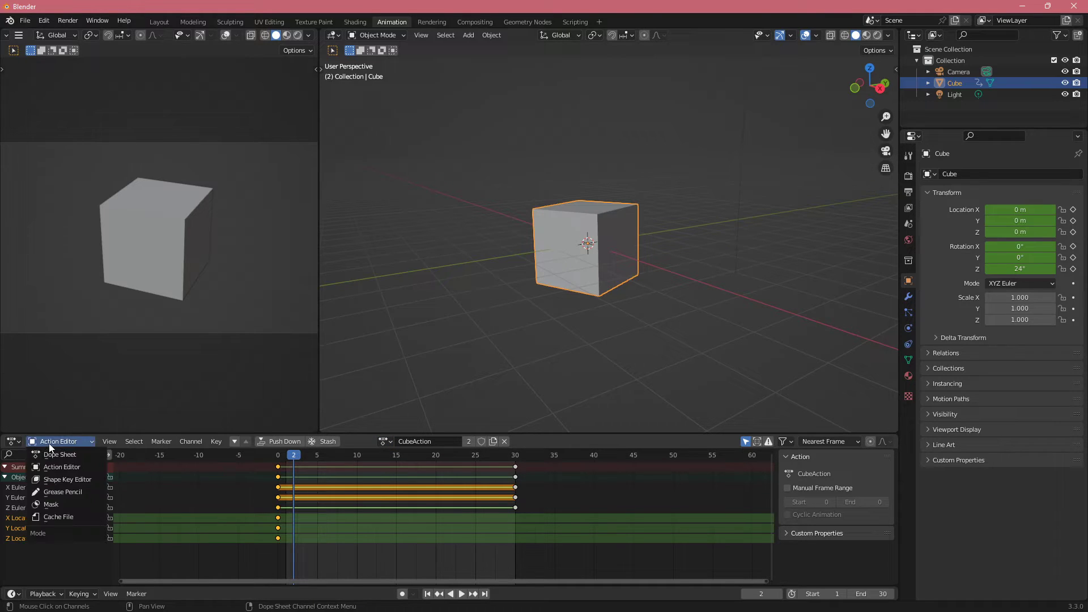
click(49, 444)
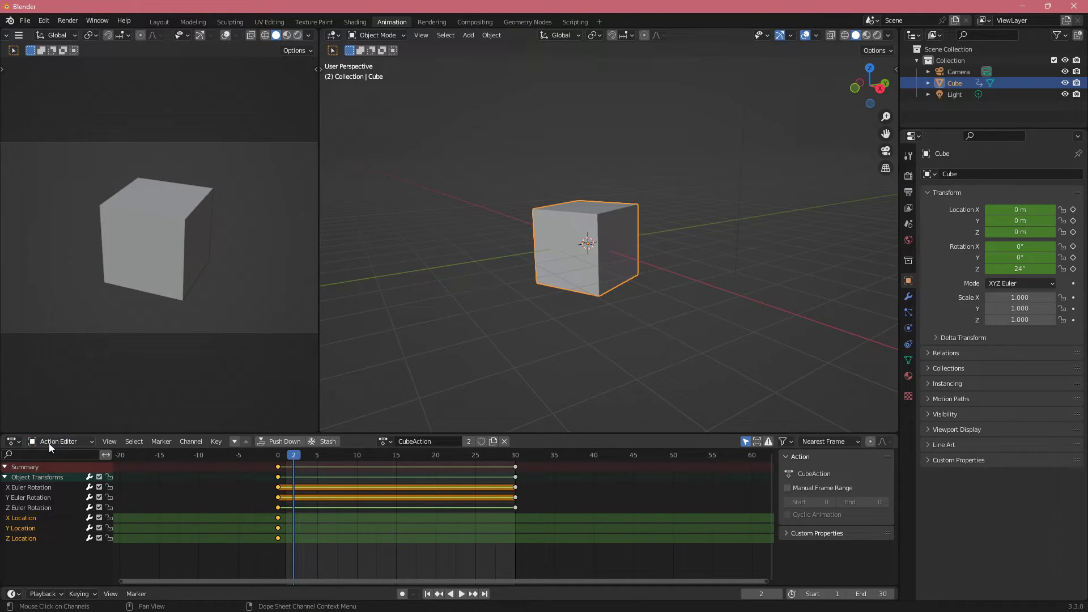
Change the Action Editor area to the Graph Editor and enlarge it to show the whole of CubeAction's curves
click(13, 442)
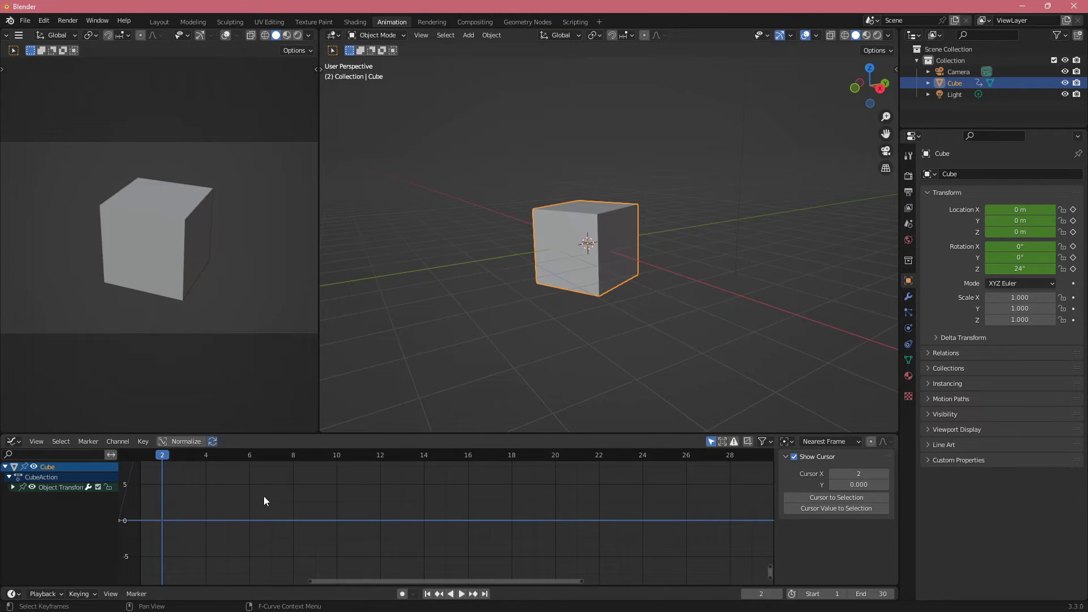
drag(273, 433, 289, 323)
middle_drag(218, 429, 396, 494)
scroll(332, 498, down, 9)
click(291, 485)
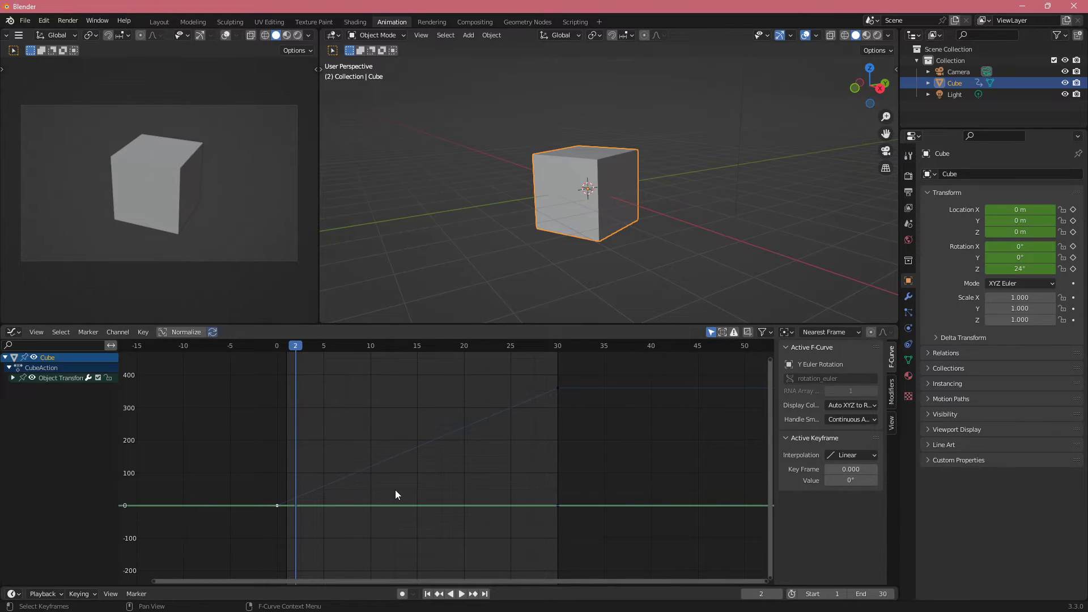
Set the interpolation of the Z Euler Rotation keyframe at frame 30 to Bezier
click(556, 390)
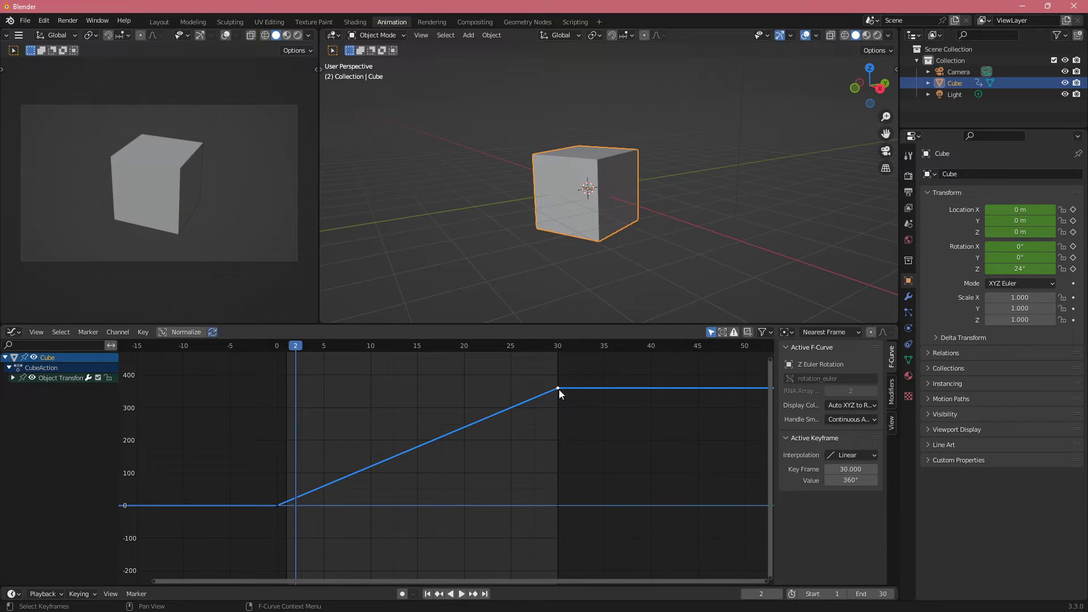
right_click(558, 389)
mouse_move(543, 443)
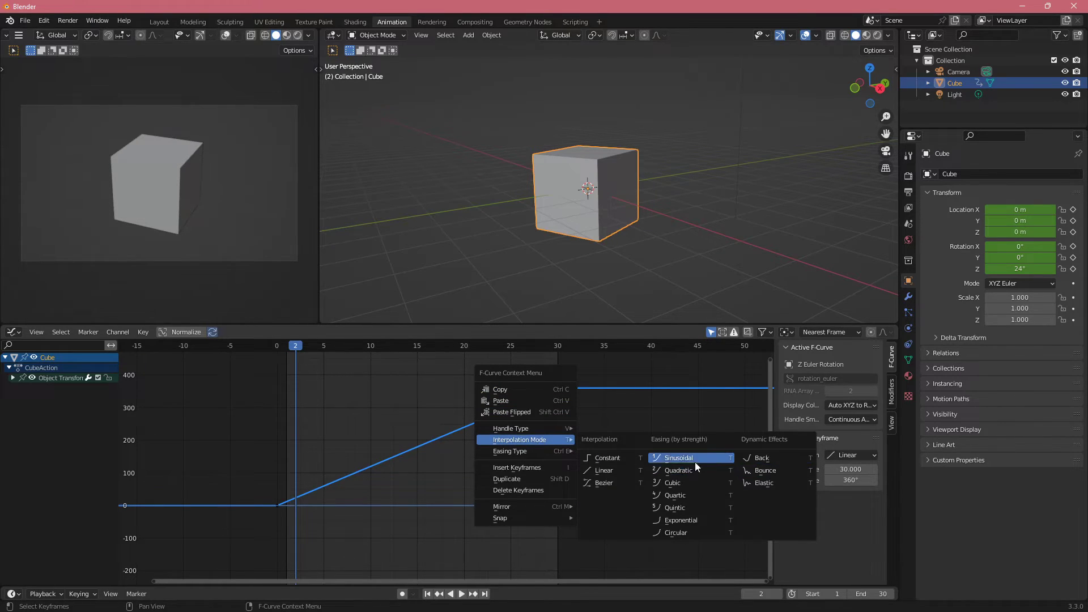
click(620, 483)
middle_drag(575, 417, 555, 450)
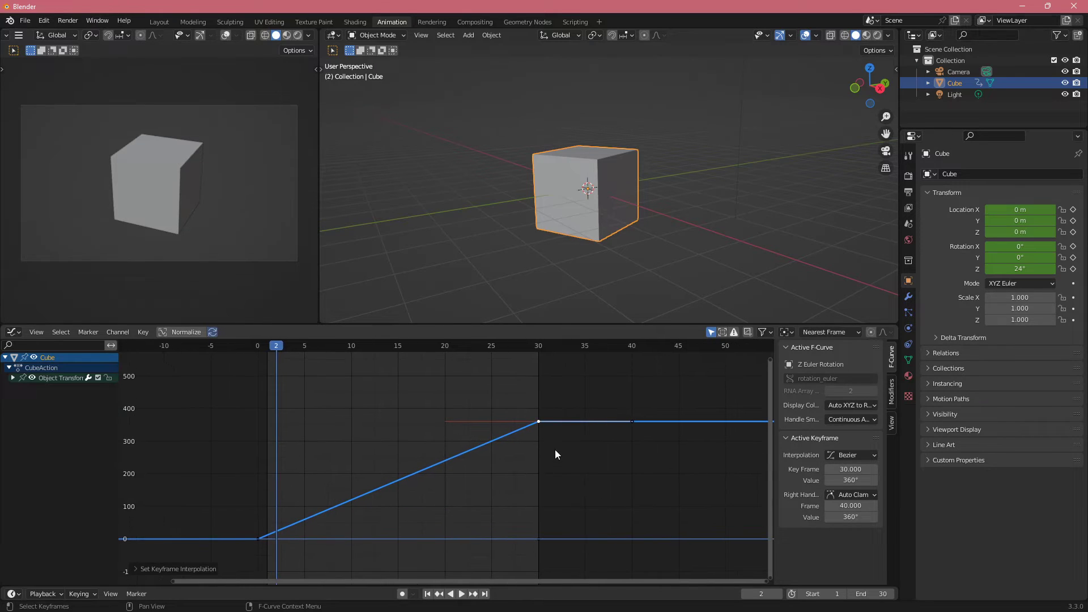
Raise the right Bezier handle of the Z Euler Rotation keyframe at frame 30 to about frame 40, value 397°
click(538, 424)
mouse_move(632, 421)
mouse_down()
mouse_move(631, 395)
mouse_move(632, 408)
mouse_up()
drag(445, 433, 545, 420)
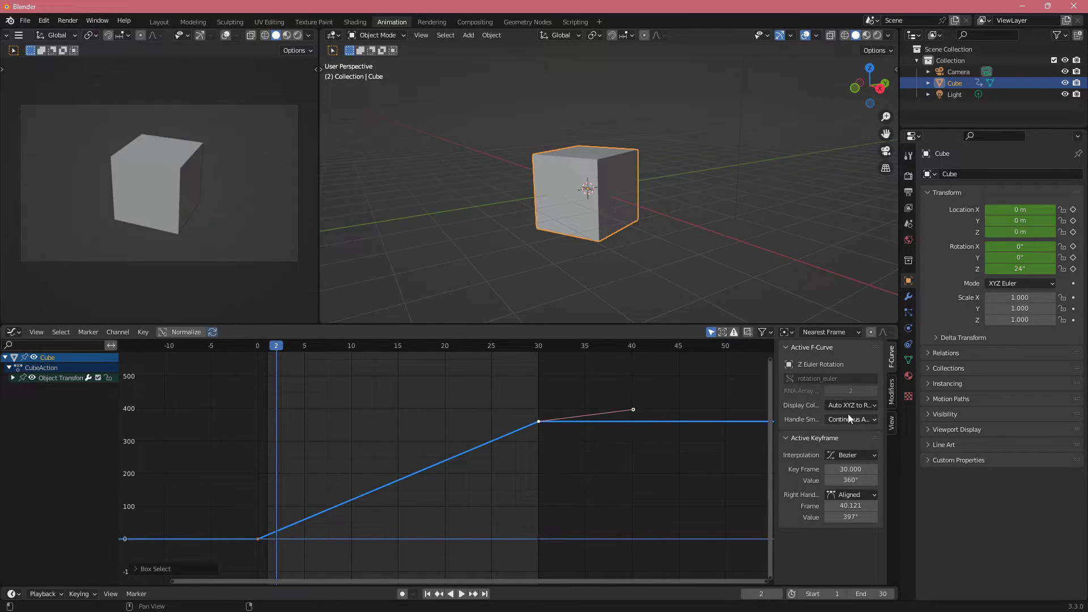
Widen the curve properties sidebar and set the right handle type of the frame 30 Z rotation keyframe to Free
drag(777, 406, 707, 406)
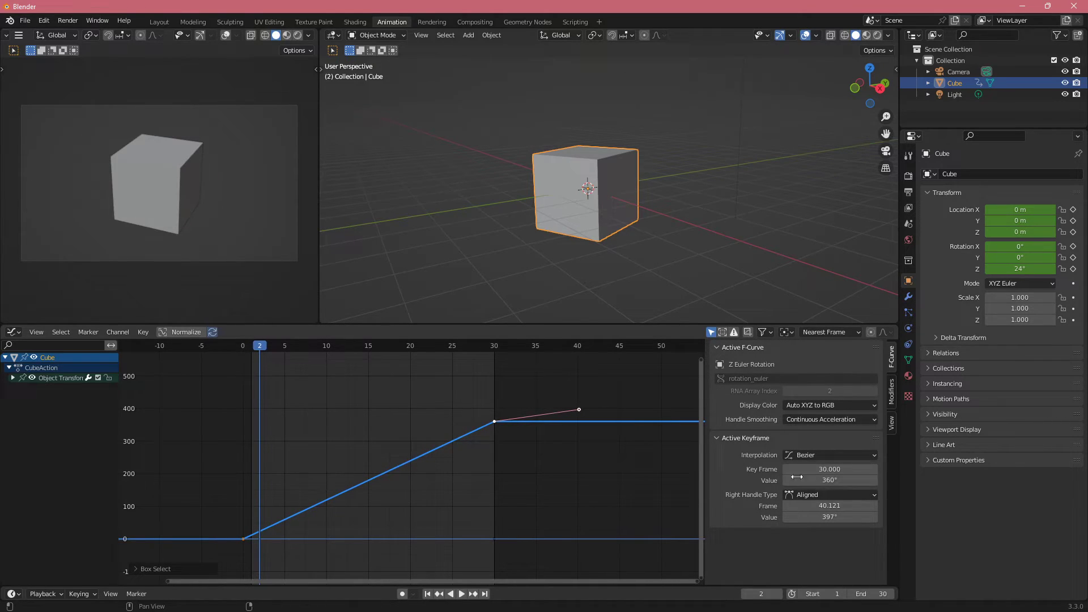
click(817, 496)
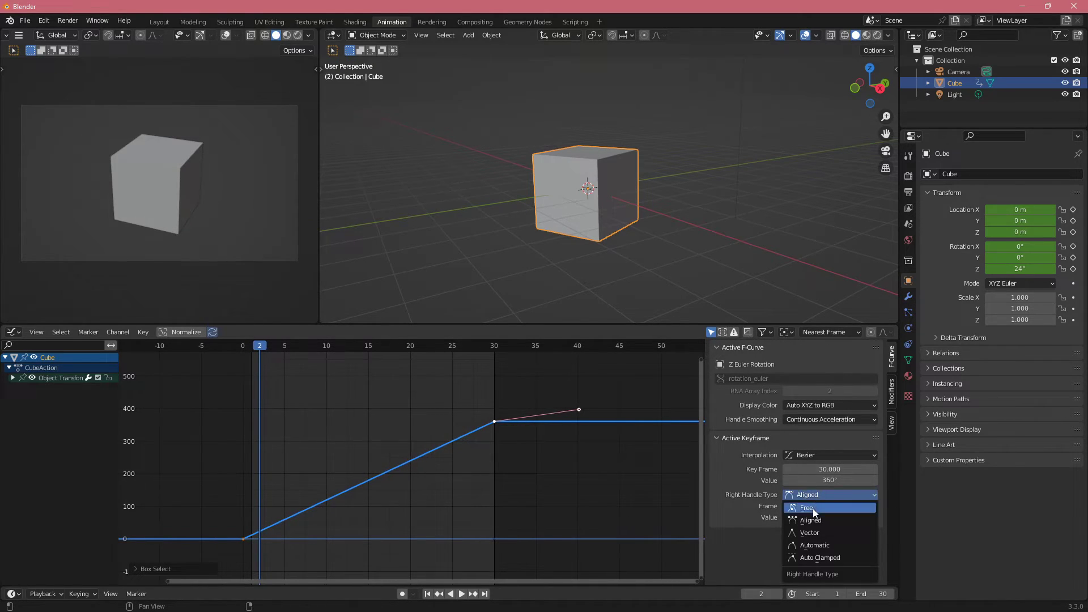
click(813, 508)
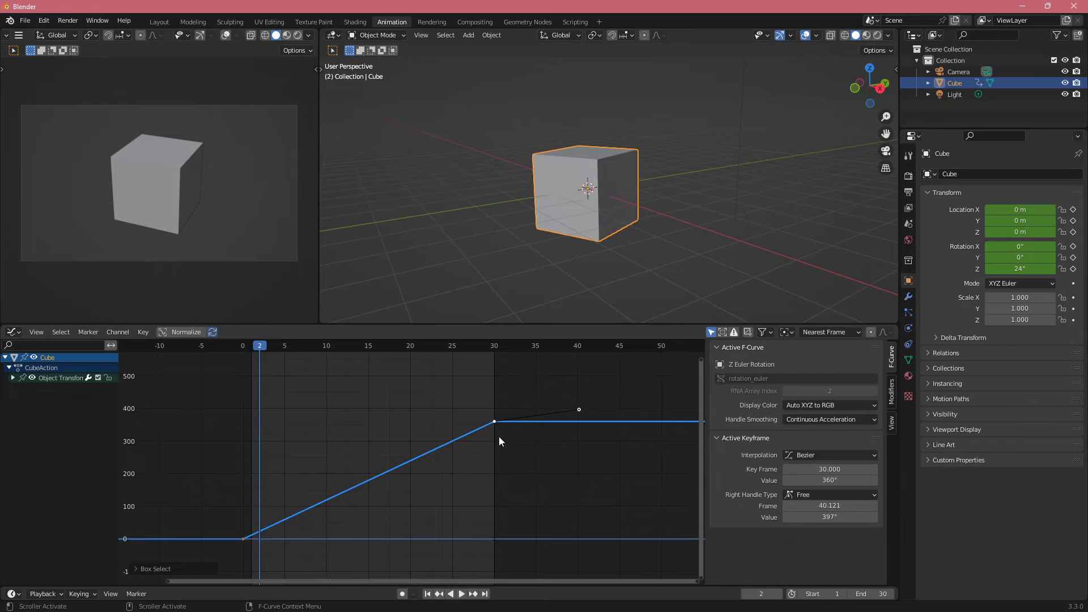
Set the interpolation of the X Euler Rotation keyframe at frame 0 to Bezier
click(408, 435)
middle_drag(293, 519, 315, 507)
click(264, 528)
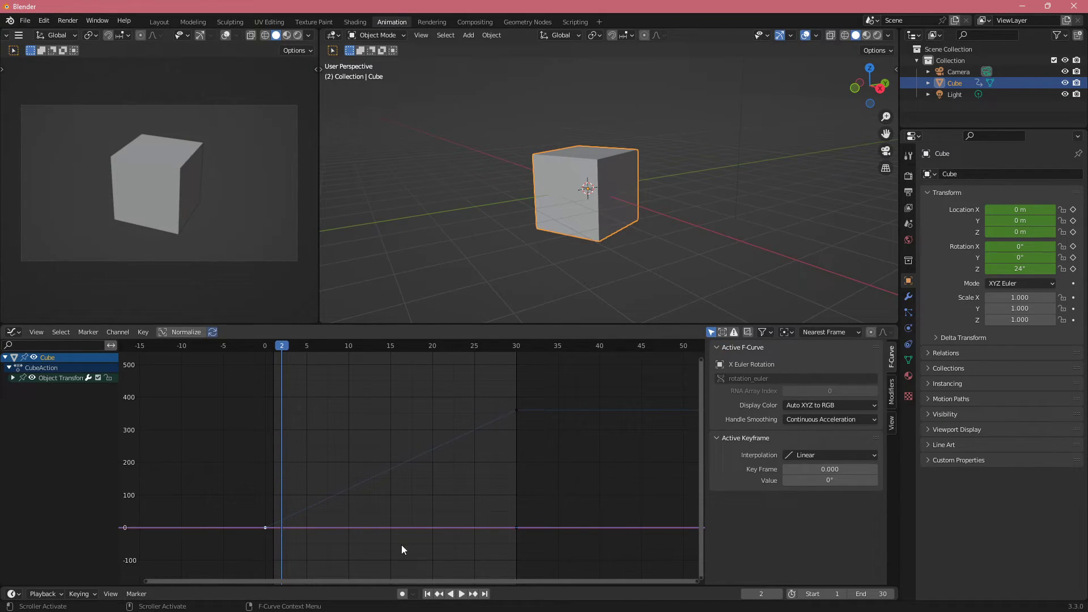
click(803, 454)
click(662, 517)
Set the handle type of the Z Euler Rotation keyframe at frame 30 to Aligned and slightly adjust its right handle
click(515, 412)
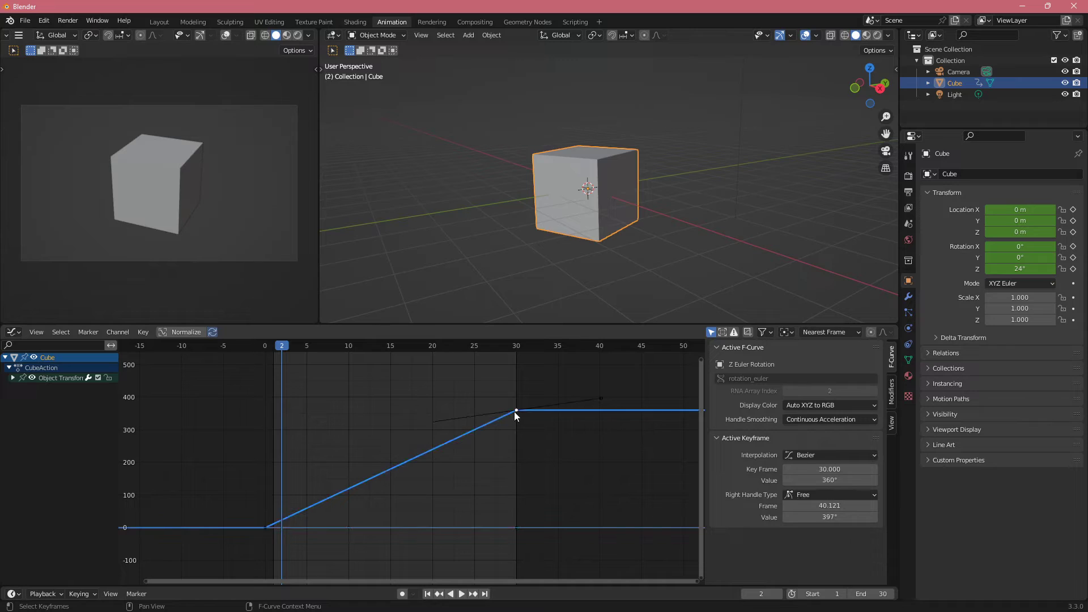
click(438, 419)
click(518, 412)
right_click(519, 413)
mouse_move(518, 413)
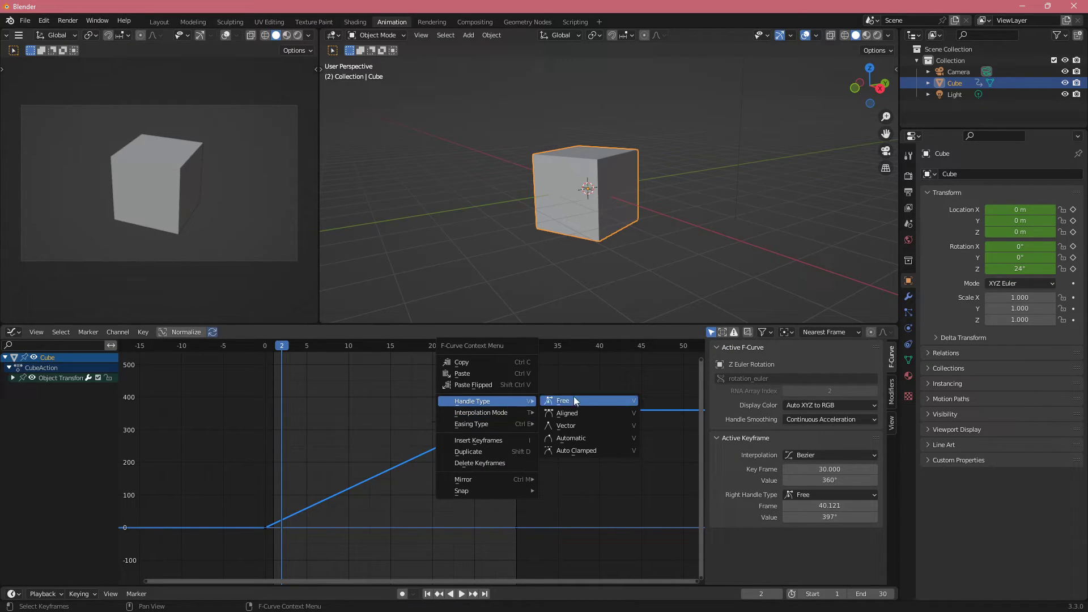
click(587, 413)
click(439, 422)
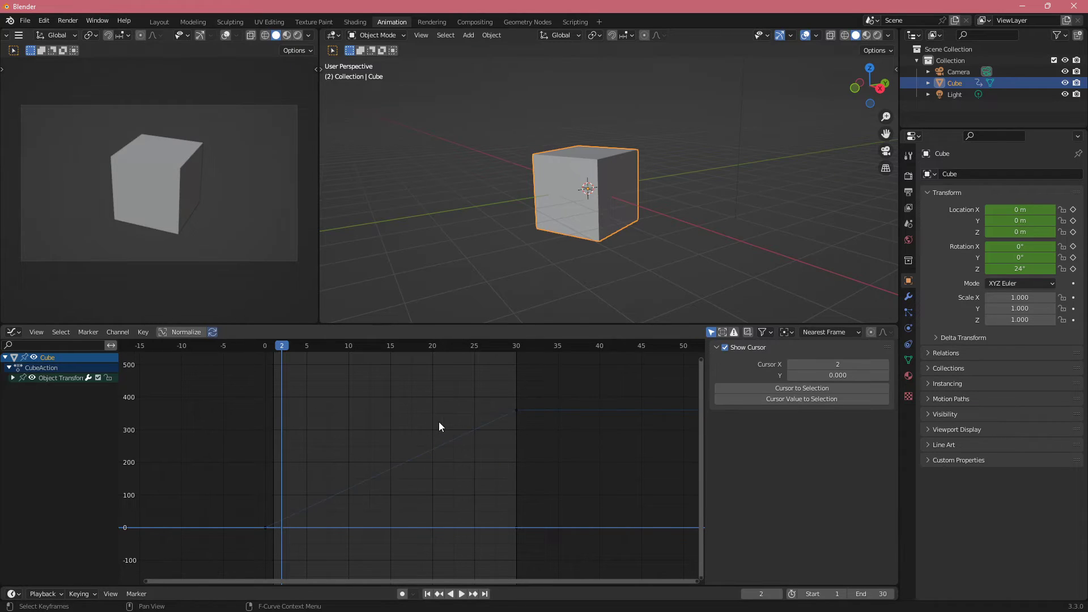
click(515, 412)
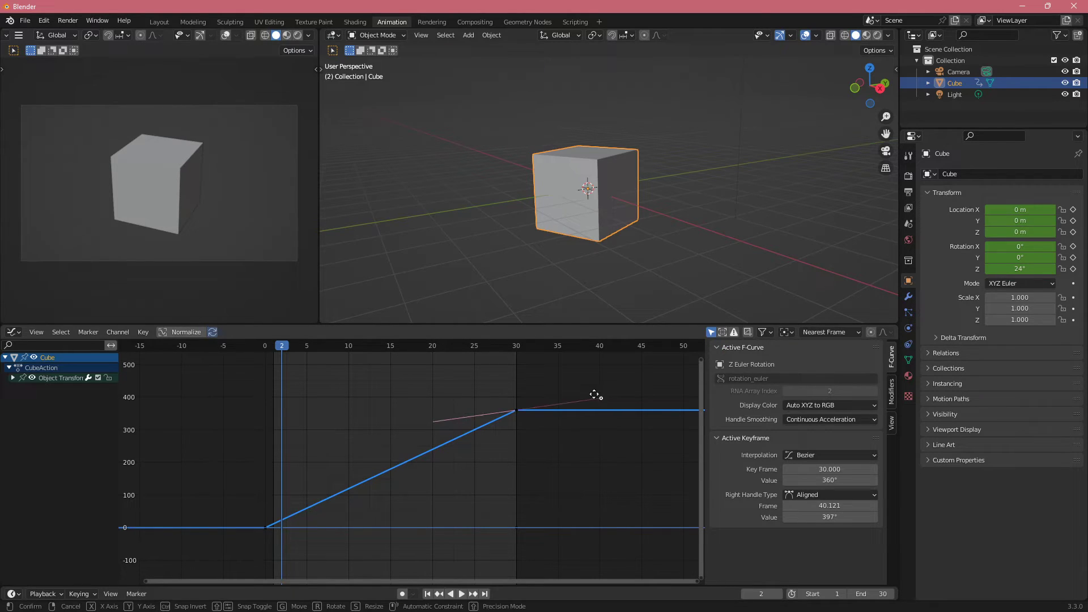
mouse_move(596, 394)
mouse_down()
mouse_move(549, 396)
mouse_move(600, 387)
mouse_move(590, 396)
mouse_up()
Arch the X Euler Rotation curve by raising the frame 0 right handle to about frame 12, 125°, and the frame 30 left handle
click(265, 527)
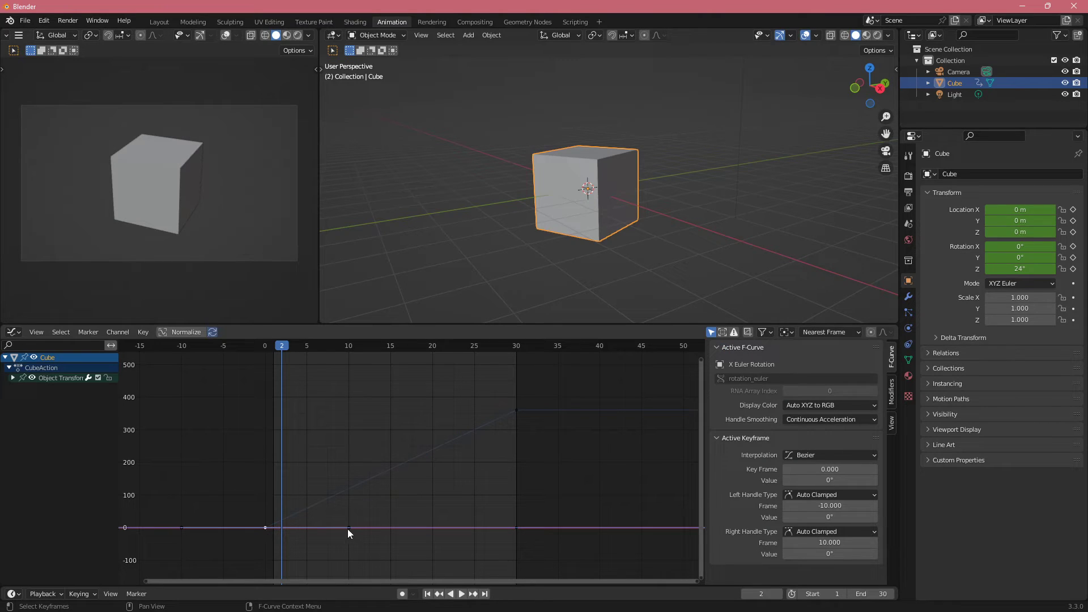
drag(348, 529, 356, 485)
click(516, 527)
drag(437, 533, 445, 476)
click(267, 527)
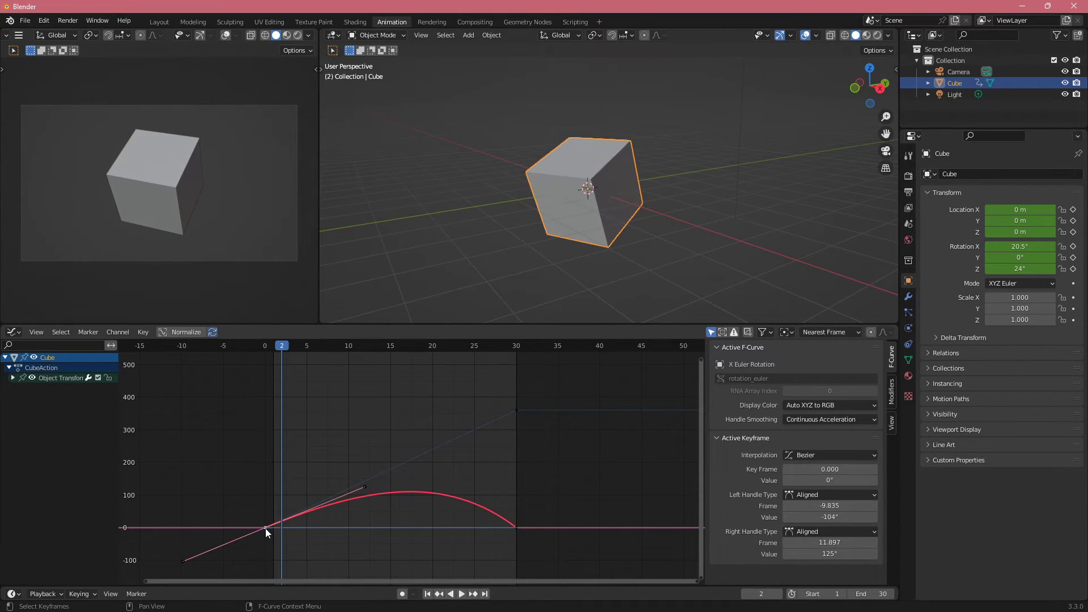
drag(266, 528, 281, 437)
key(ctrl+z)
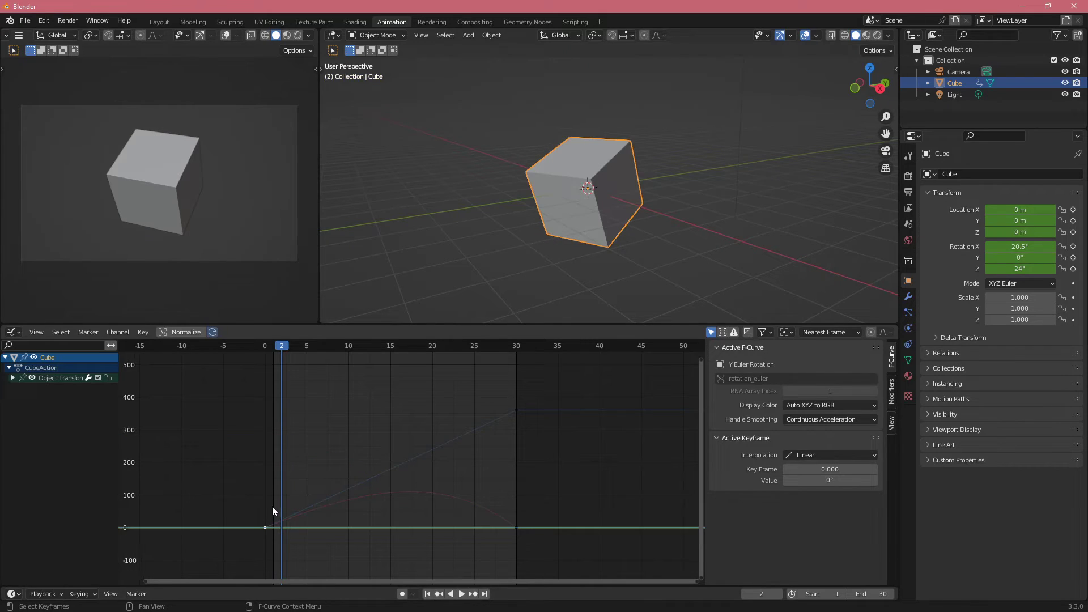
Expand the Object Transforms channels, hide every curve except X Euler Rotation, and select that channel
click(13, 378)
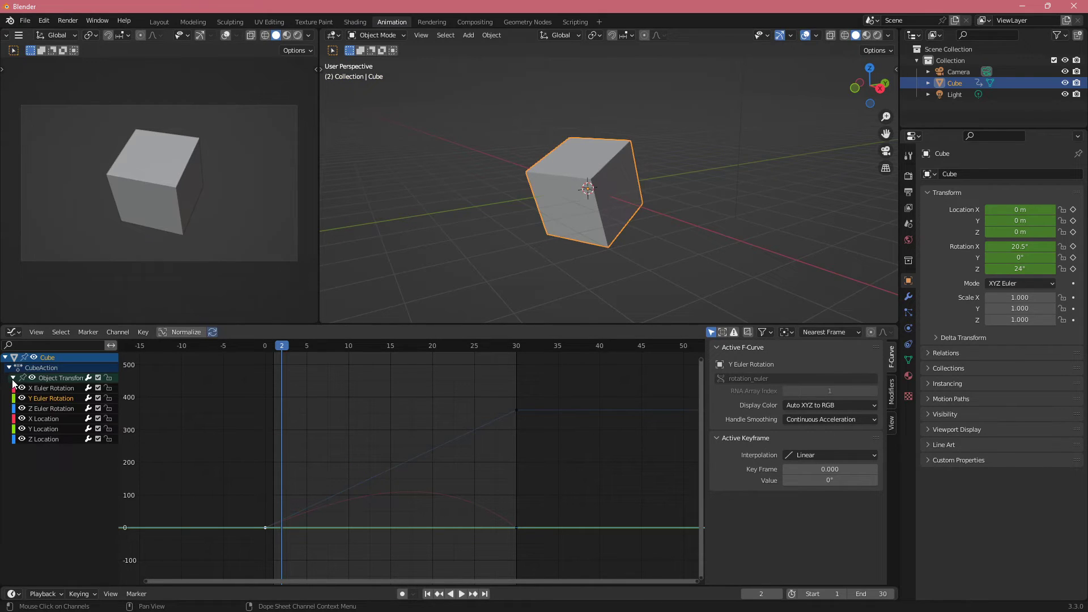
click(21, 419)
click(21, 398)
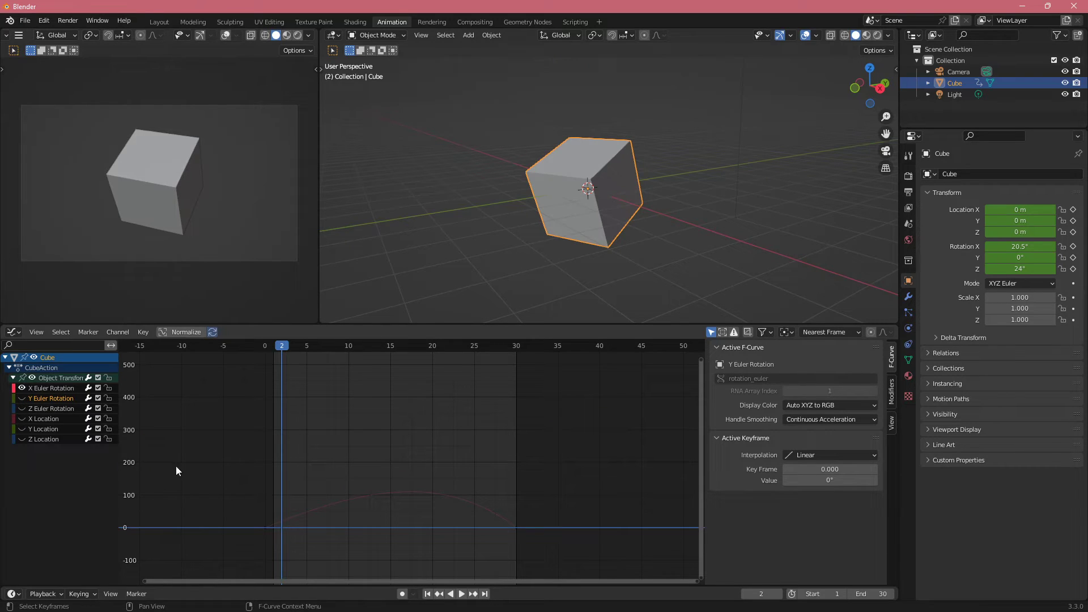
click(273, 518)
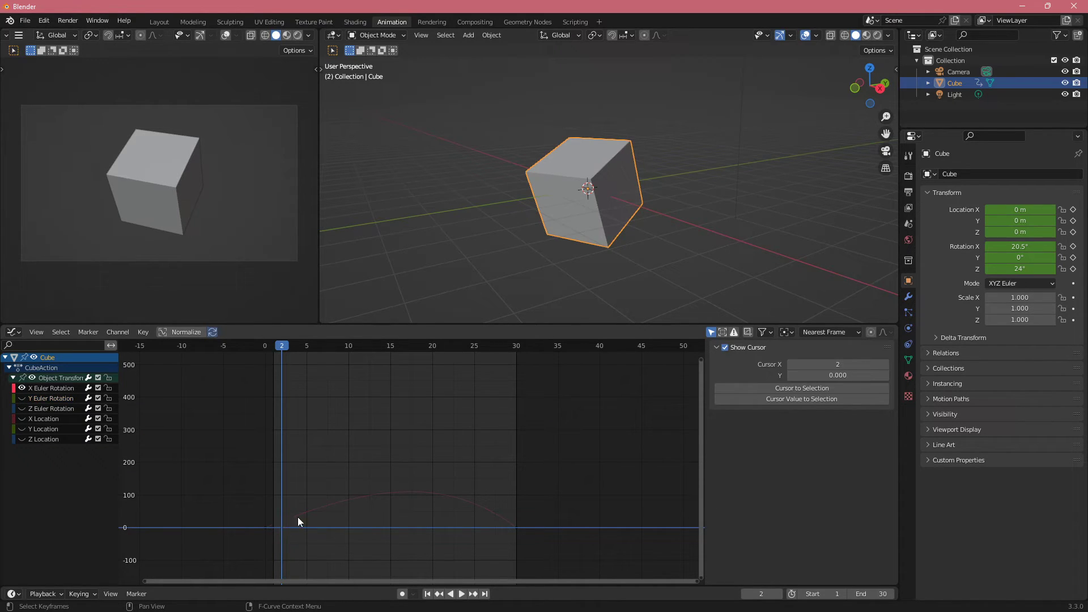
click(43, 390)
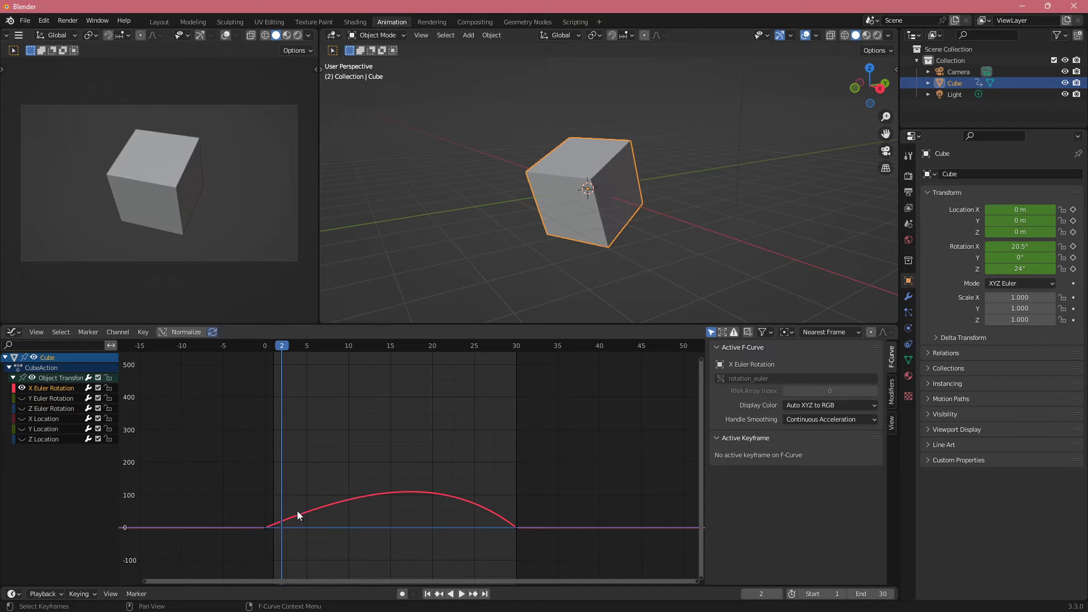
Stretch the X rotation's frame 0 right handle to about frame 25, 124°, and raise the frame 30 keyframe to about 250°
click(266, 527)
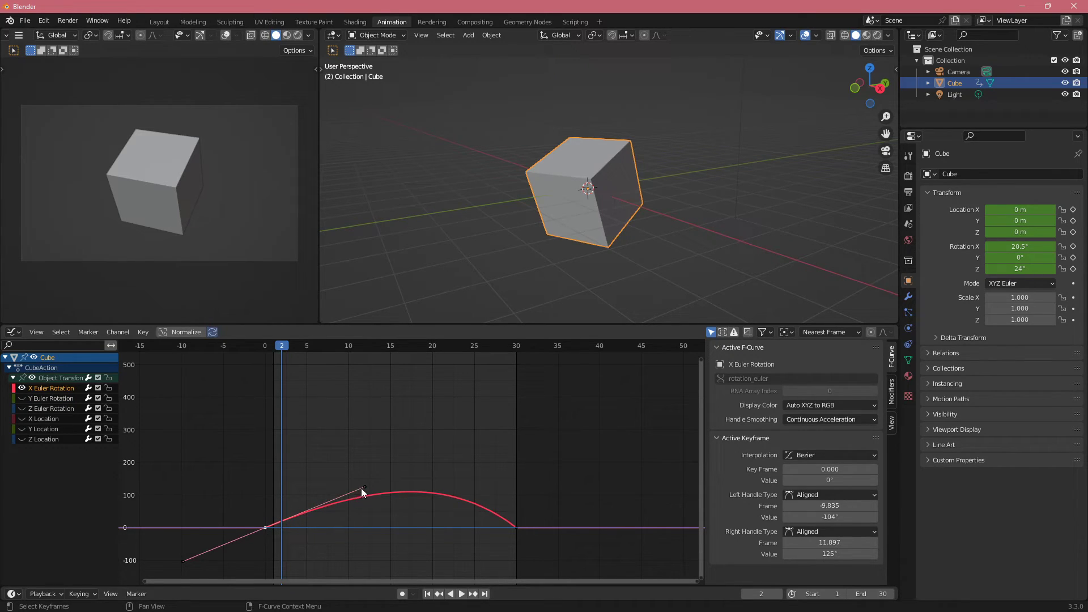
drag(363, 488, 476, 486)
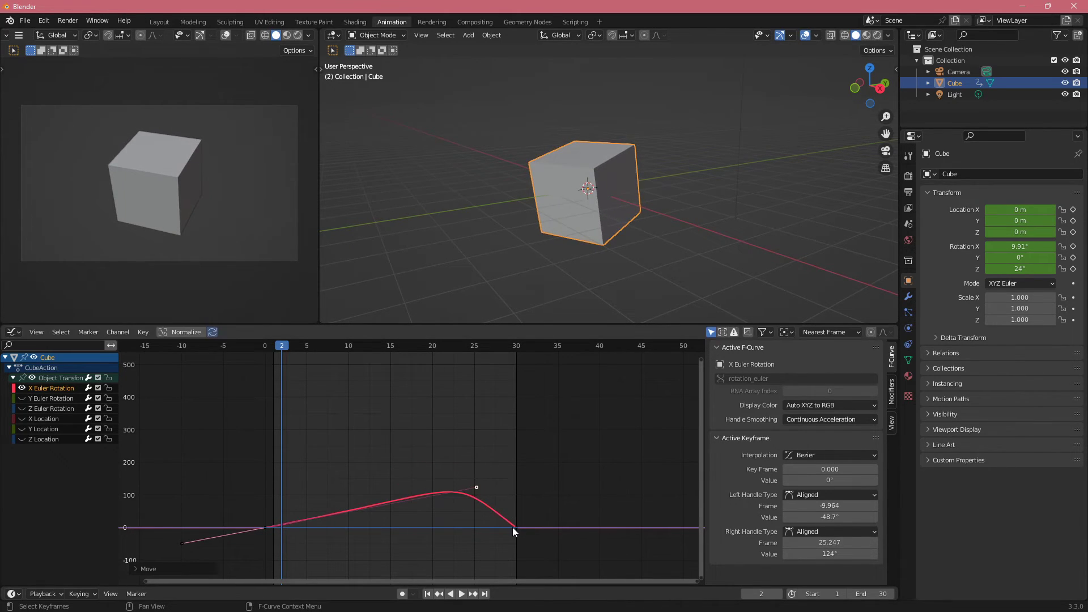
click(514, 528)
drag(517, 530, 517, 447)
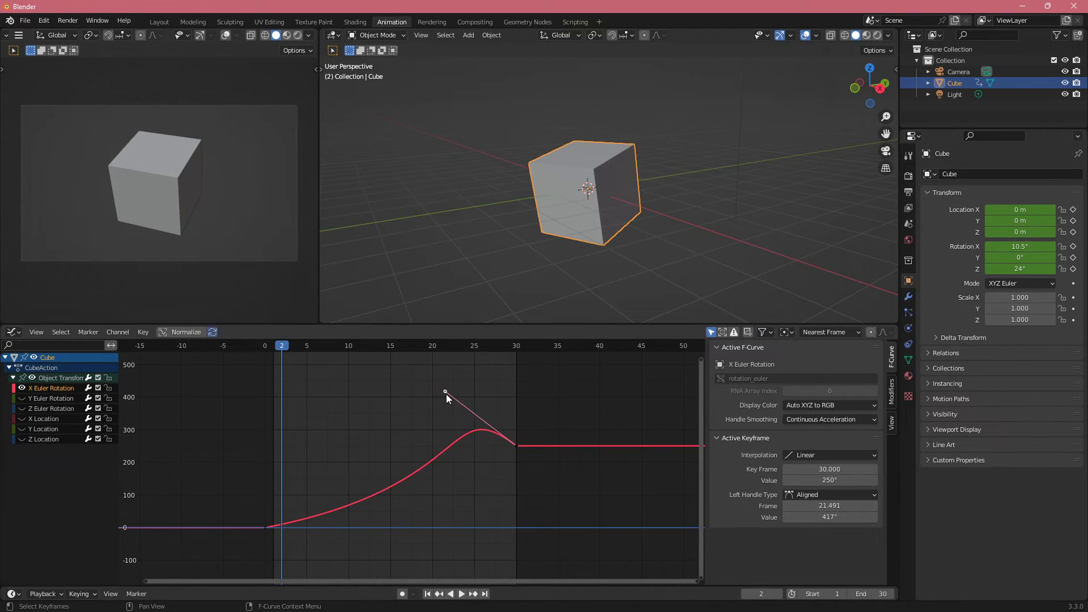
Lower the left handle of the frame 30 X rotation keyframe to about frame 23, 87°, and preview the motion to frame 15
drag(445, 391, 459, 499)
key(space)
drag(280, 346, 391, 424)
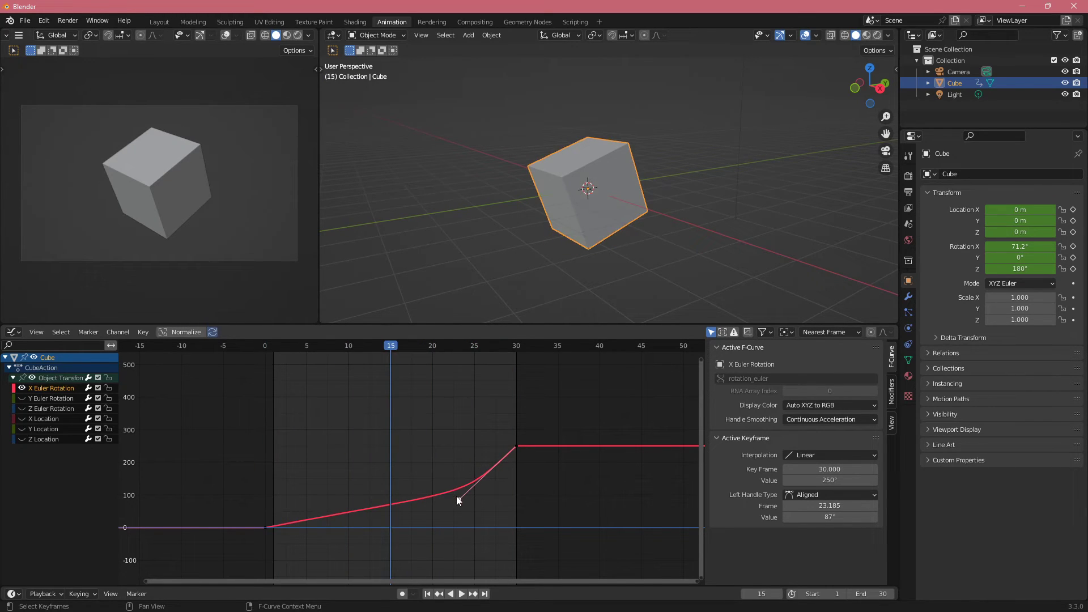
Raise the frame 30 X rotation keyframe's left handle to about frame 16.6, 517°, play the animation, and scrub to frame 11
drag(456, 495, 404, 360)
key(space)
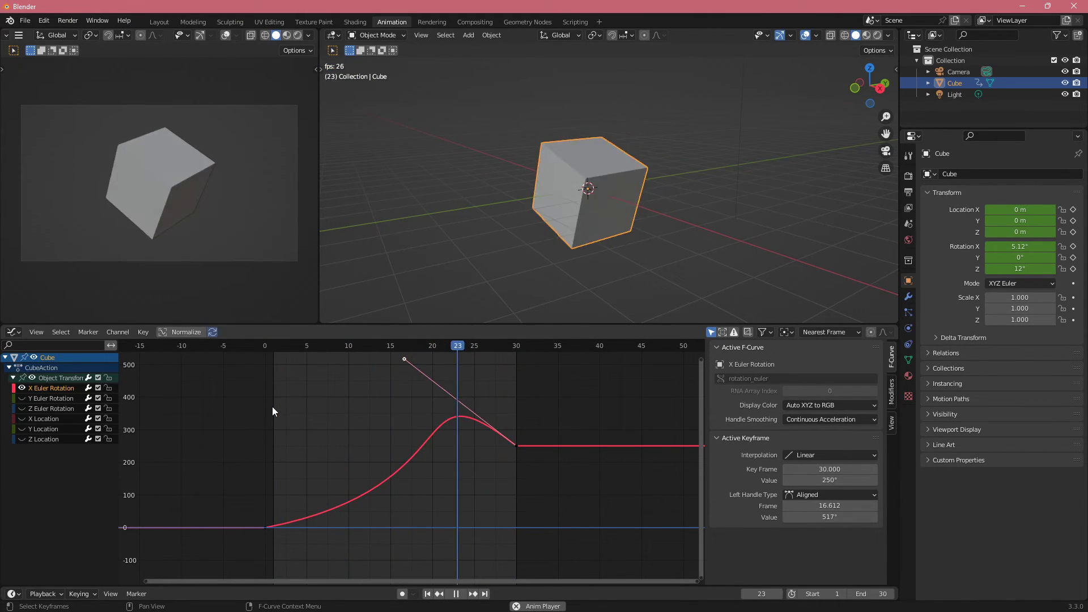
key(space)
drag(417, 346, 357, 368)
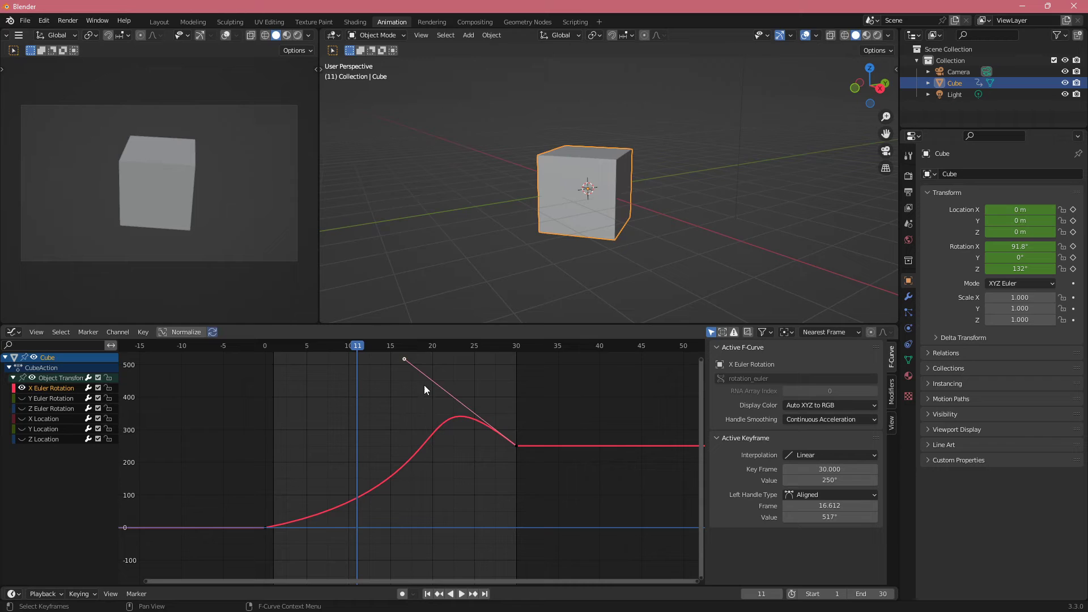
Lower the right handle of the frame 0 X rotation keyframe to about frame 21.3, -106°, and play the animation from the start
click(265, 528)
drag(476, 488, 444, 562)
middle_drag(414, 482, 415, 430)
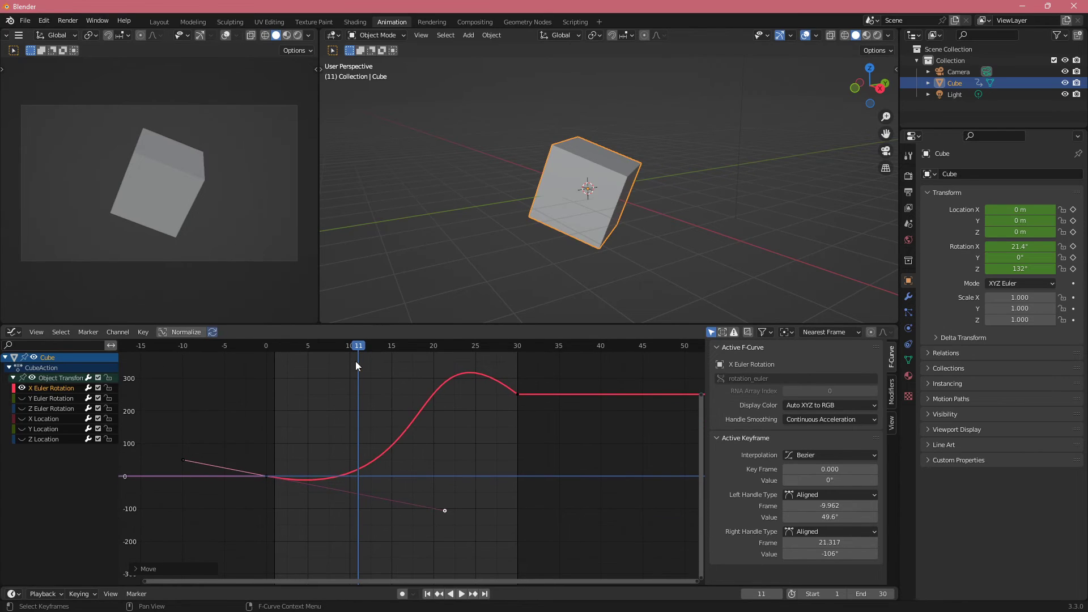
drag(355, 347, 191, 356)
key(space)
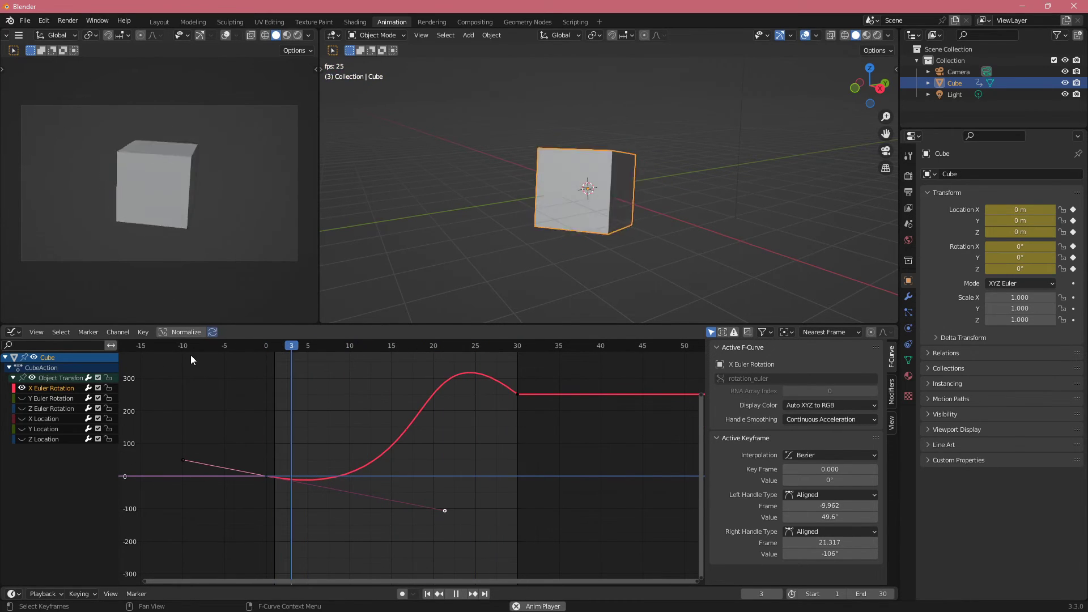
key(space)
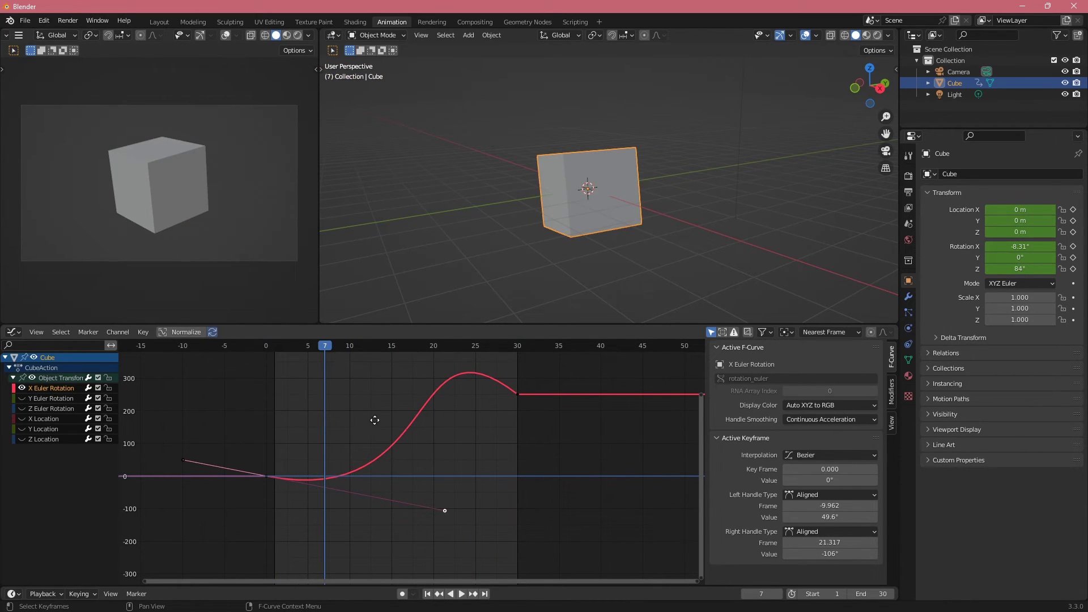
Deselect the X rotation curve and examine the handle types offered for F-curve keyframes
middle_drag(375, 420, 377, 451)
right_click(386, 477)
click(407, 443)
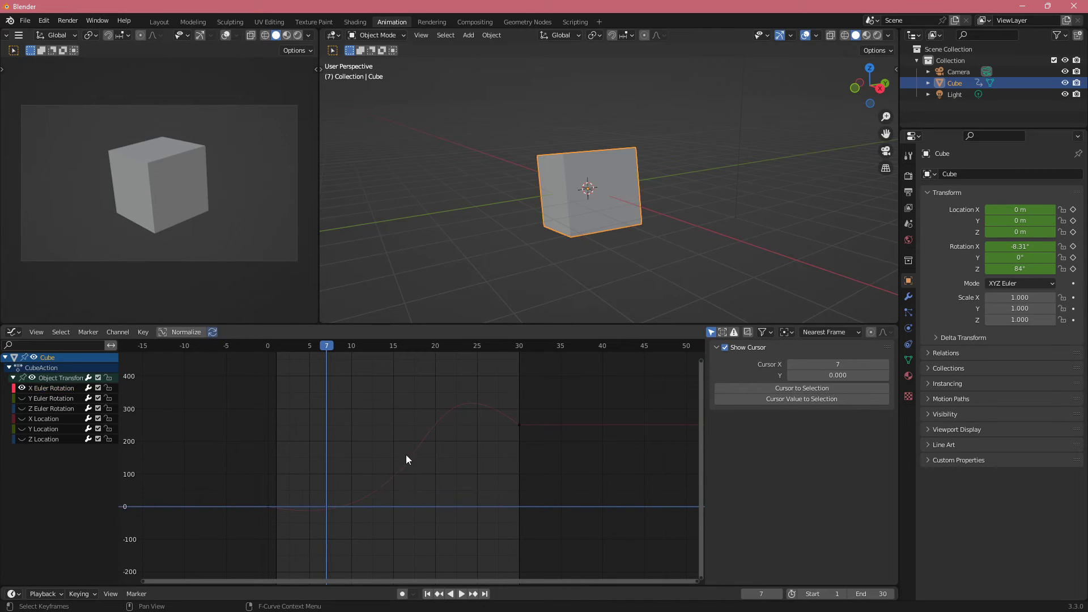
right_click(409, 457)
mouse_move(407, 457)
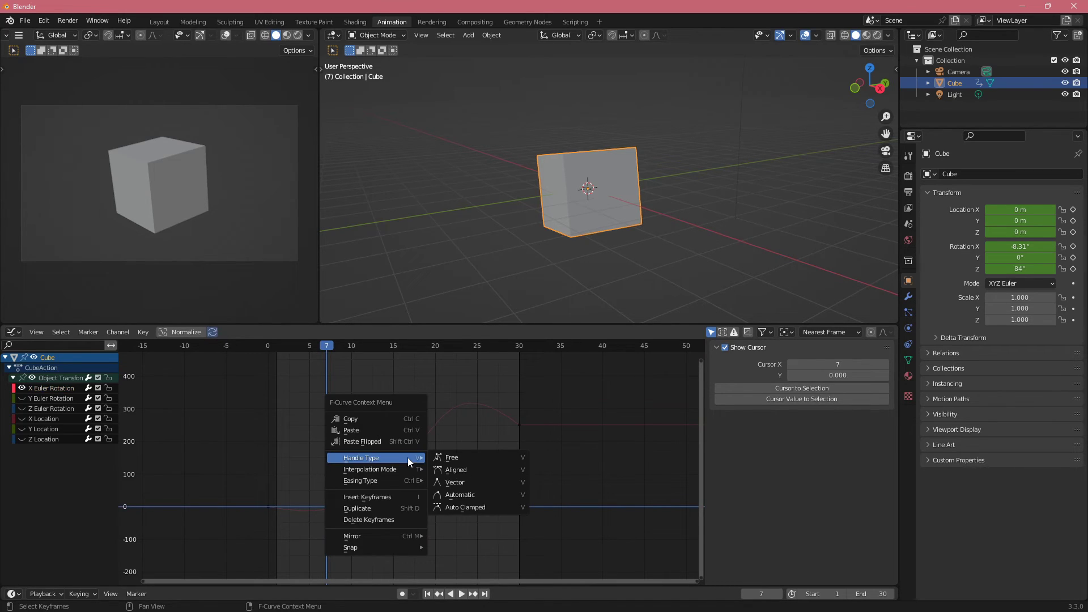
click(446, 417)
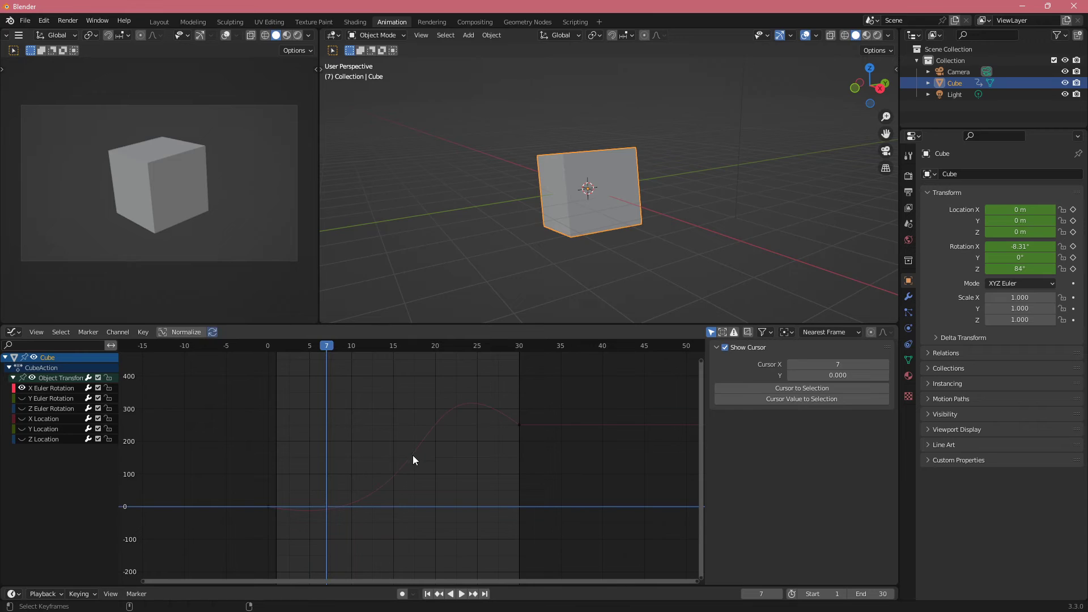
Duplicate the frame 30 X rotation keyframe to about frame 23, 447°, with its left handle near frame 18.4, 391°, and scrub to frame 22
click(519, 426)
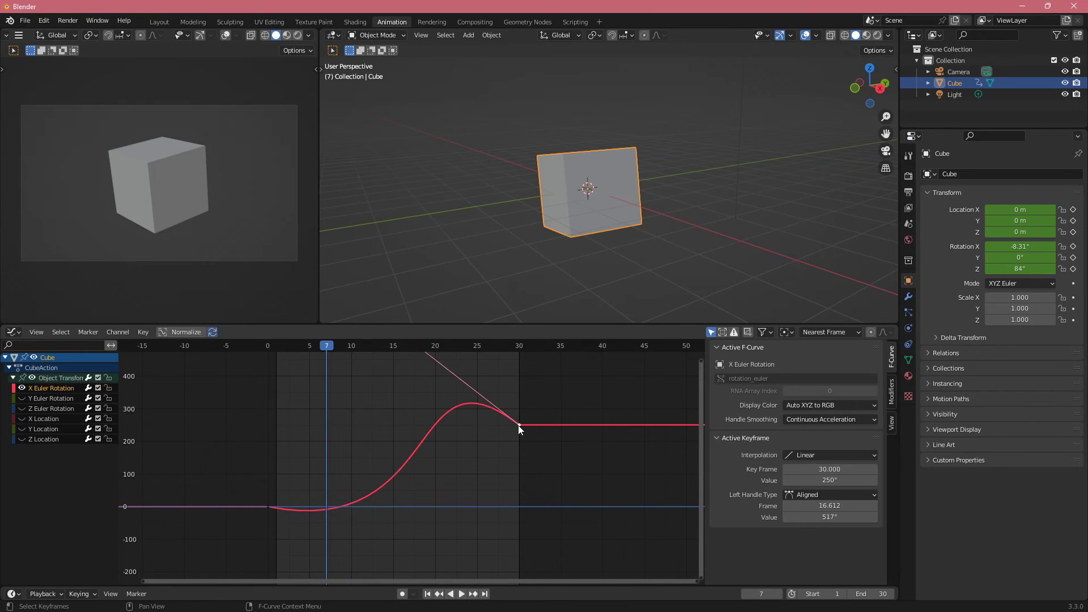
key(g)
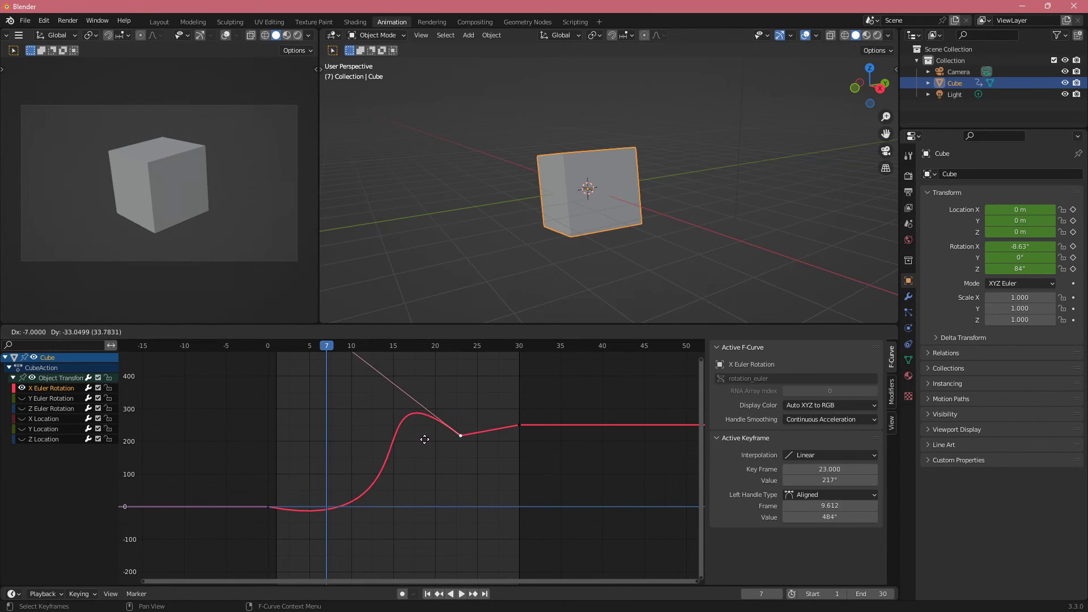
click(367, 428)
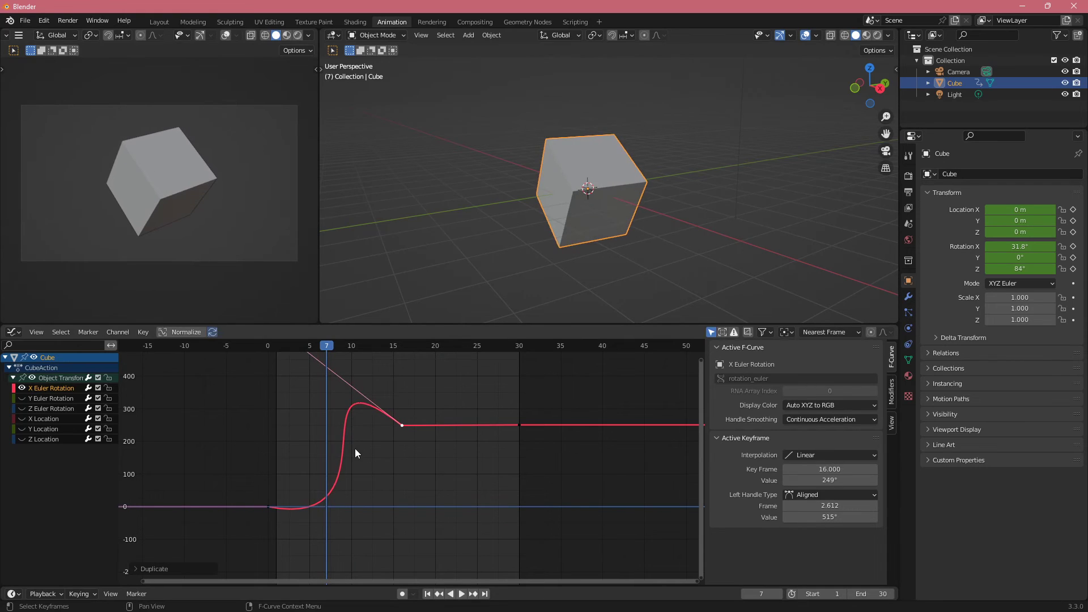
middle_drag(344, 411, 361, 456)
drag(309, 384, 477, 405)
drag(371, 347, 469, 357)
Switch the curve area to the Action Editor, scrub to frame 13, and examine the interpolation modes available for the keyframes
click(13, 332)
click(175, 364)
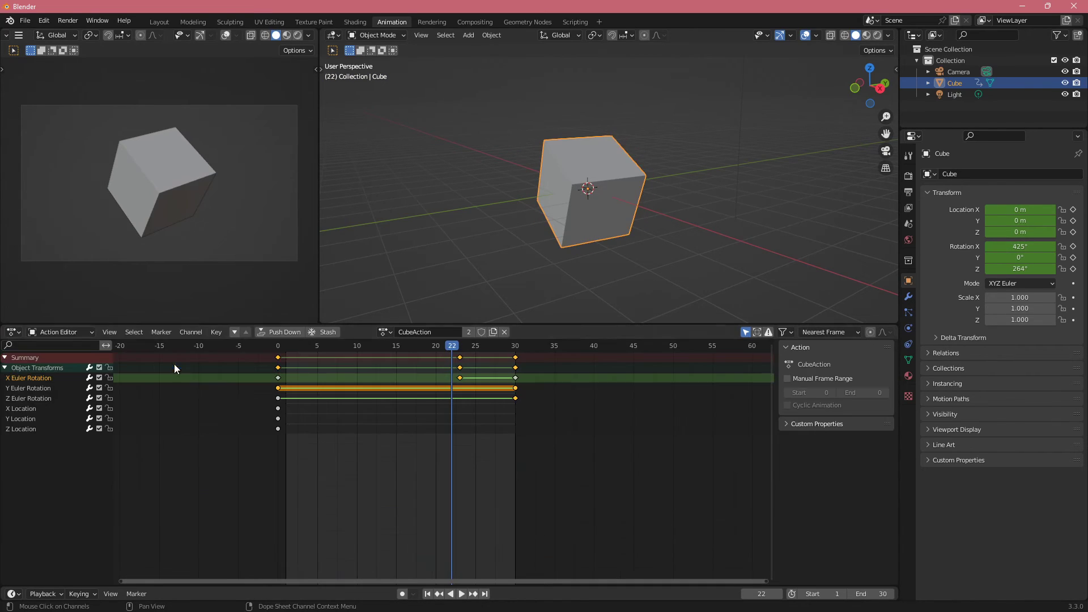
middle_drag(404, 398, 389, 398)
drag(433, 349, 369, 358)
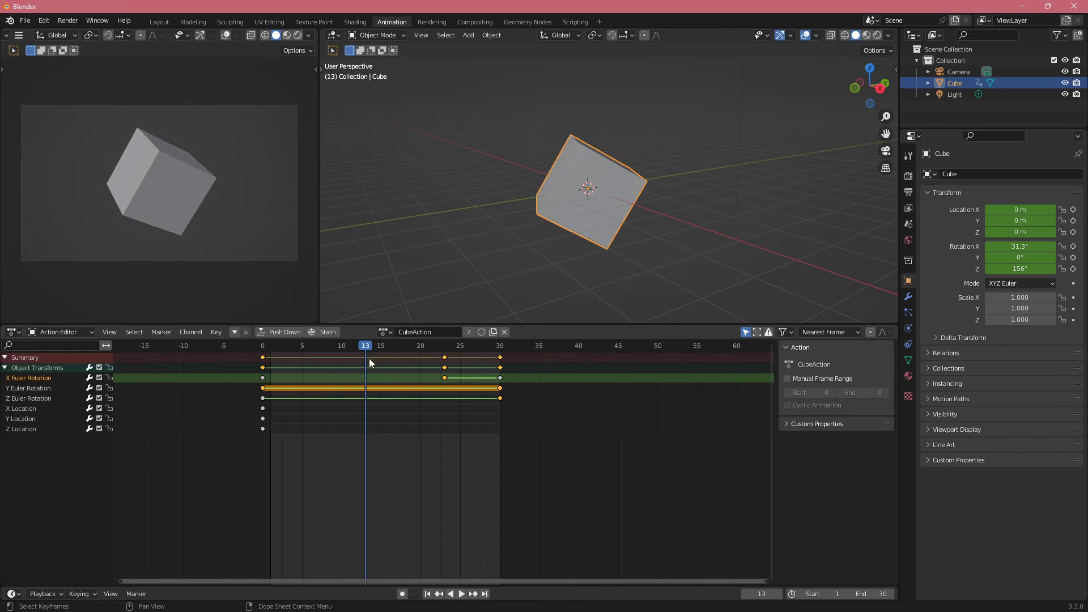
right_click(440, 355)
mouse_move(442, 359)
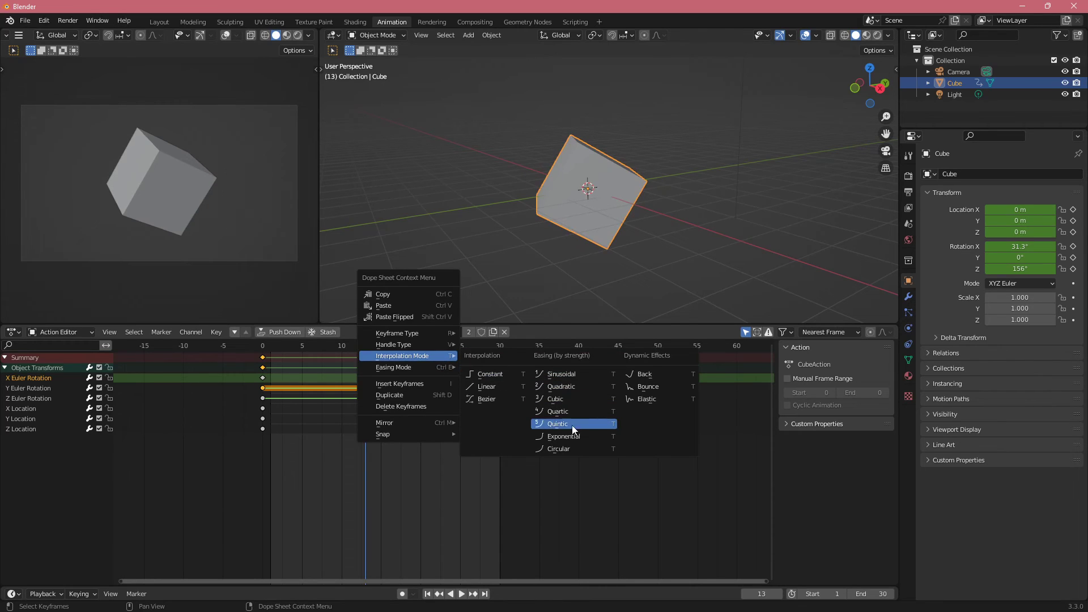
click(563, 449)
middle_drag(321, 470, 343, 470)
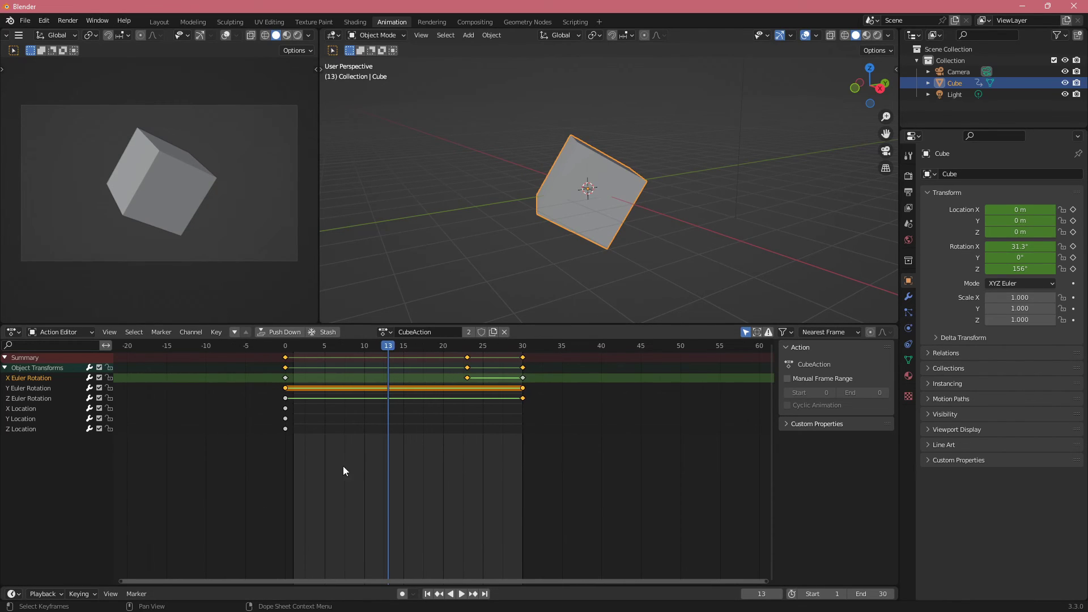
Change the Action Editor to Dope Sheet mode, and switch the area back to the Graph Editor to show the X rotation curve
click(60, 332)
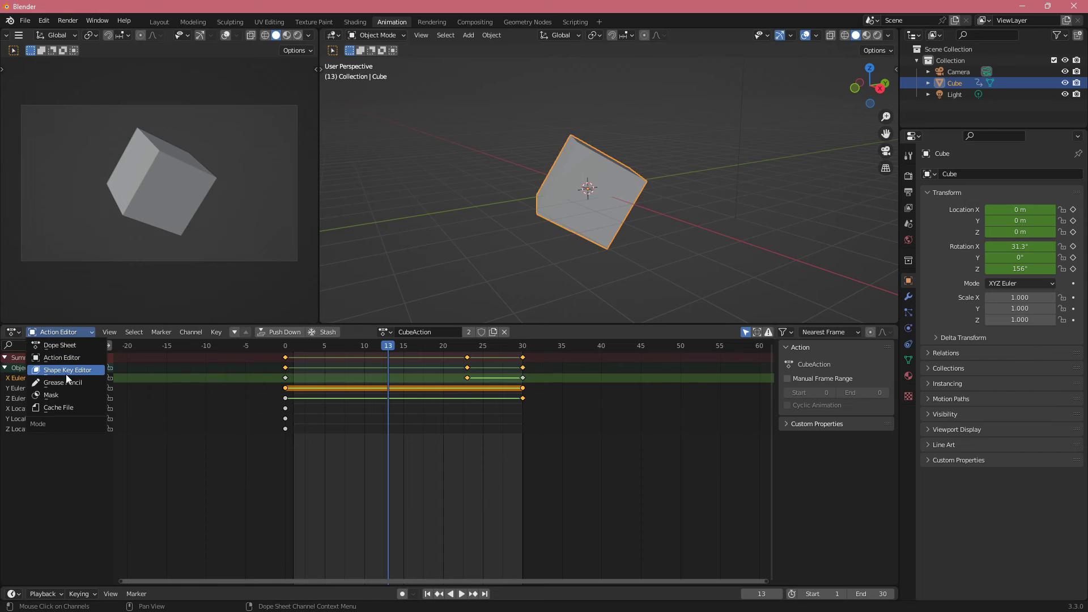
click(62, 345)
click(12, 332)
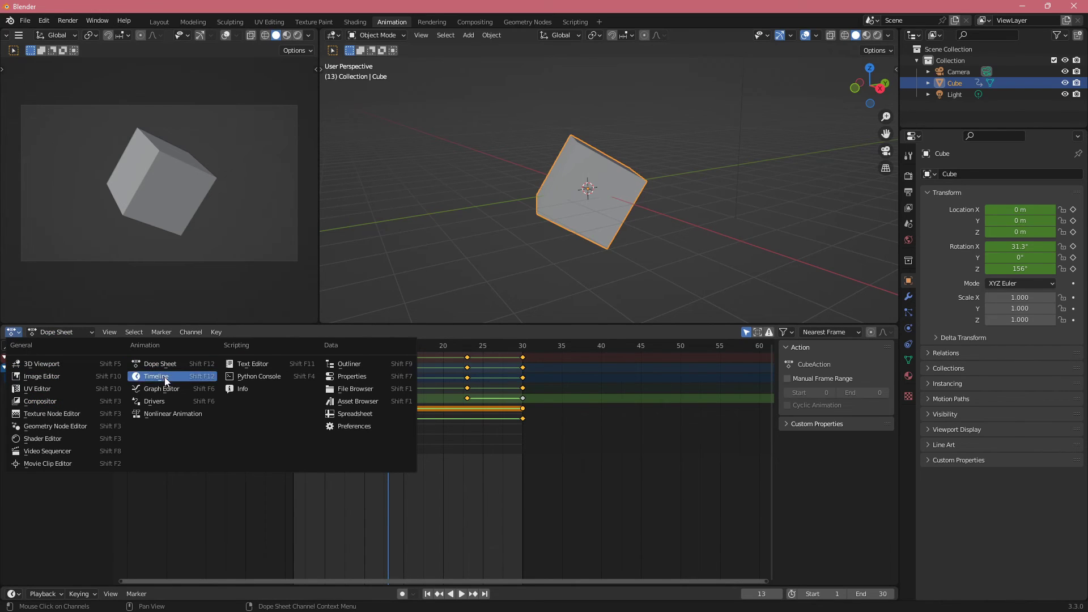
click(193, 391)
scroll(501, 448, down, 5)
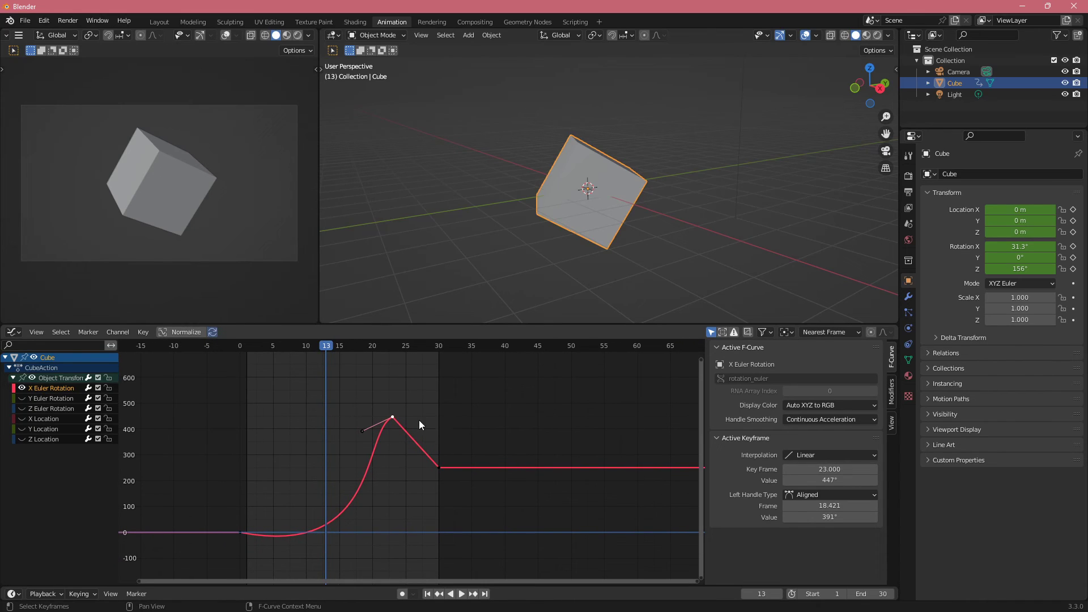
middle_drag(419, 421, 441, 418)
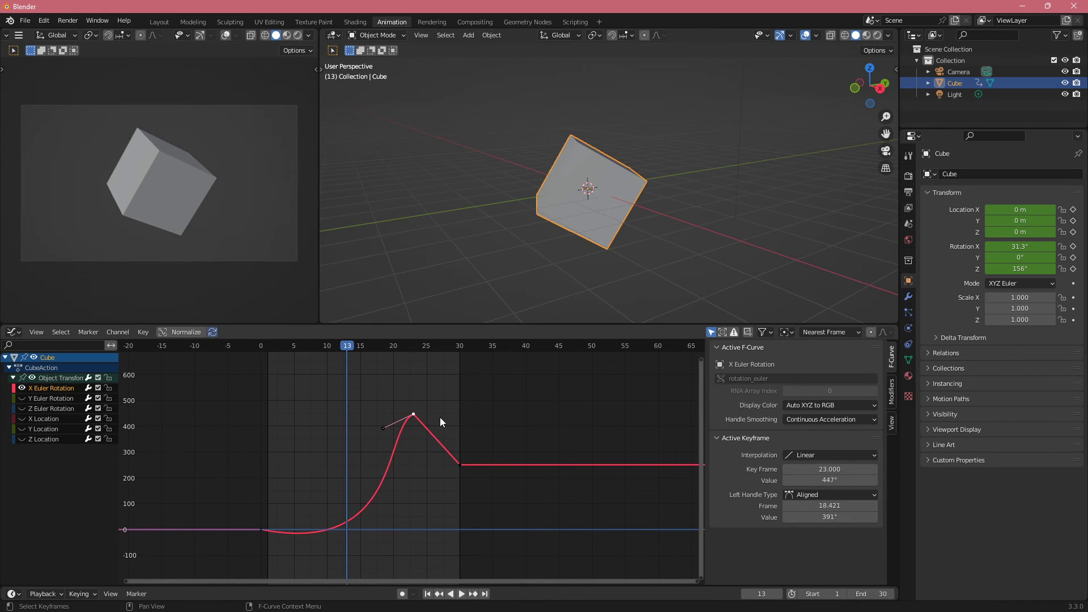
click(11, 333)
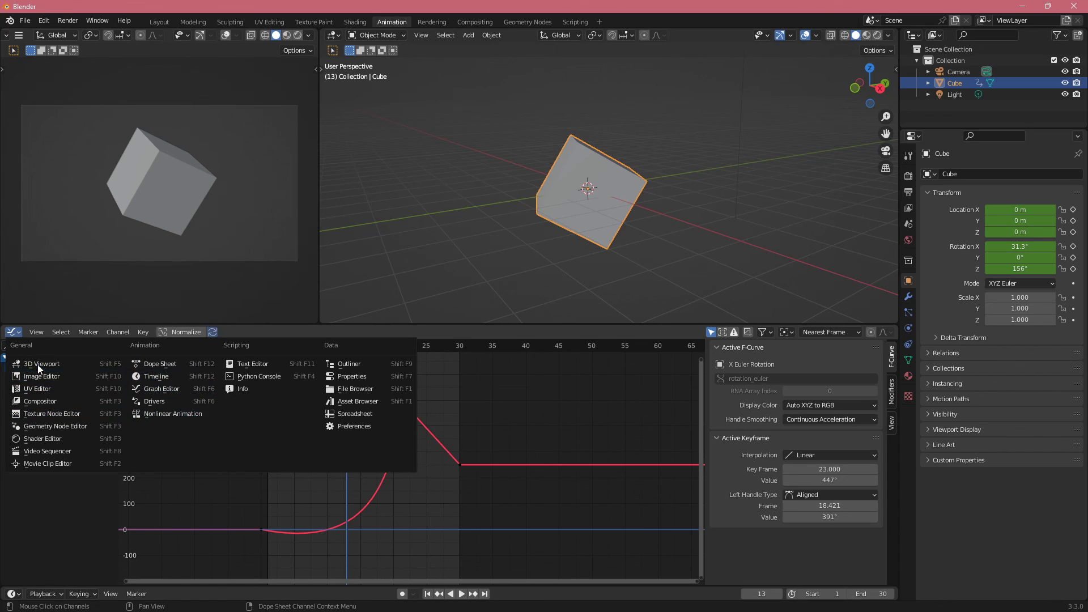
click(11, 330)
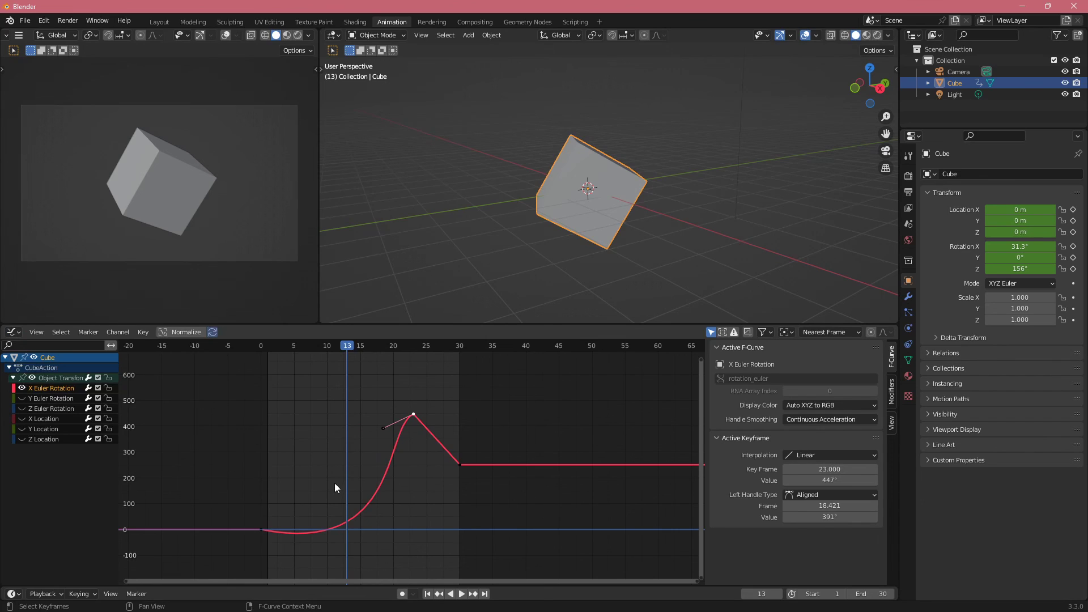